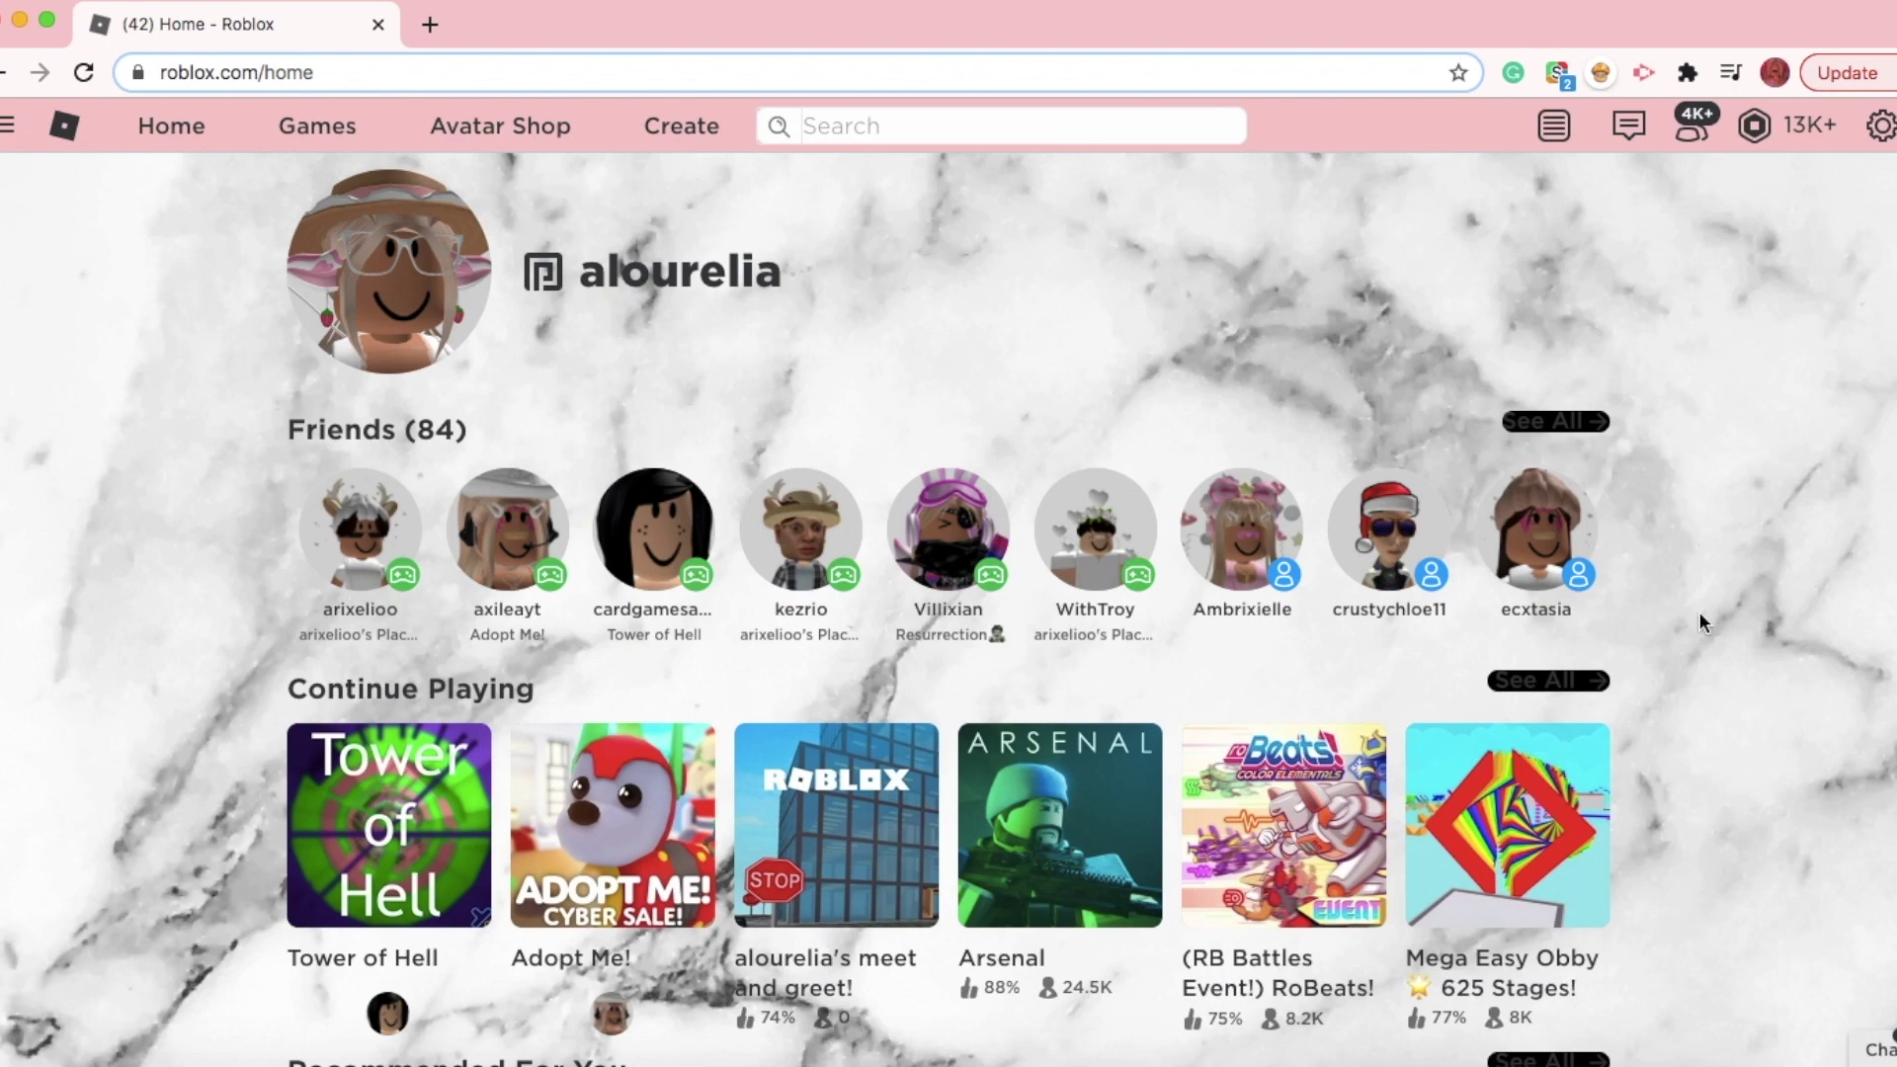
- Launch Roblox Studio, ignore the auto-recovery notice and start a new Baseplate place
{"action": "left_click", "coordinate": [1298, 1060]}
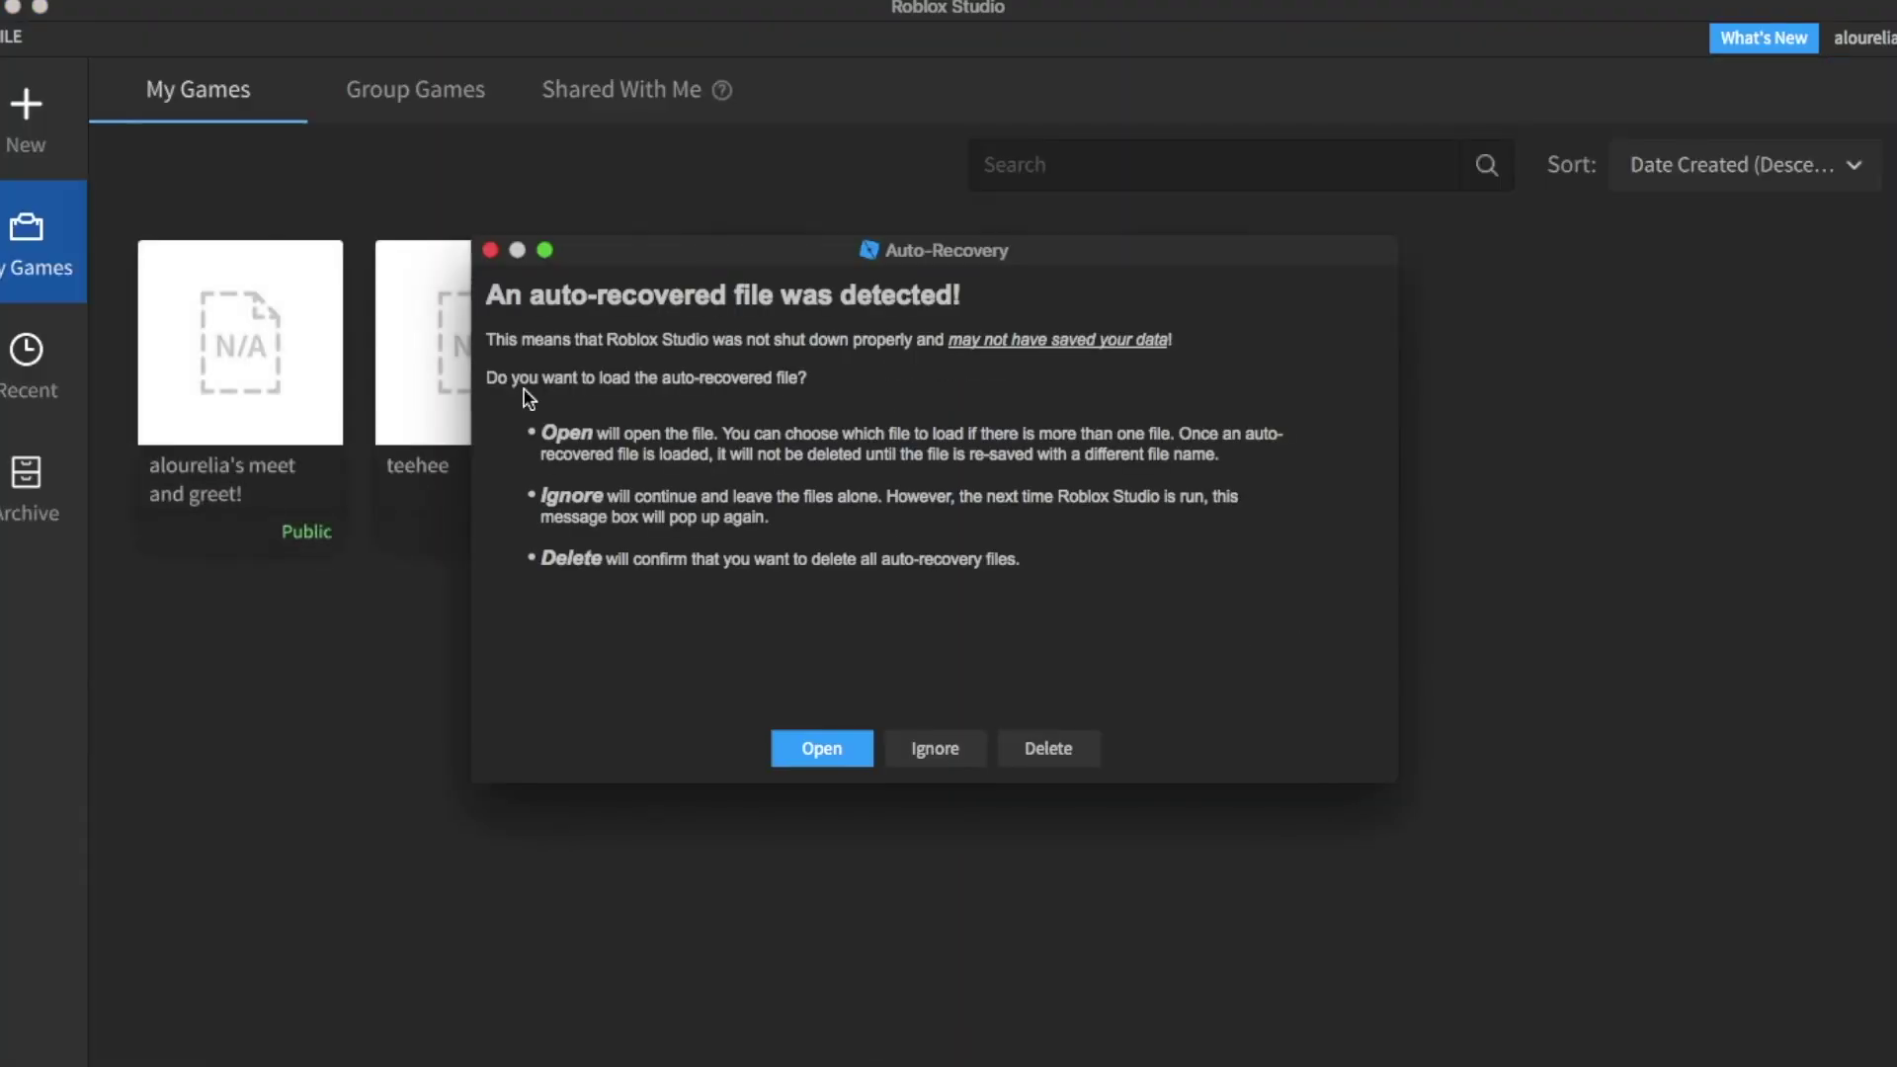
{"action": "left_click", "coordinate": [491, 249]}
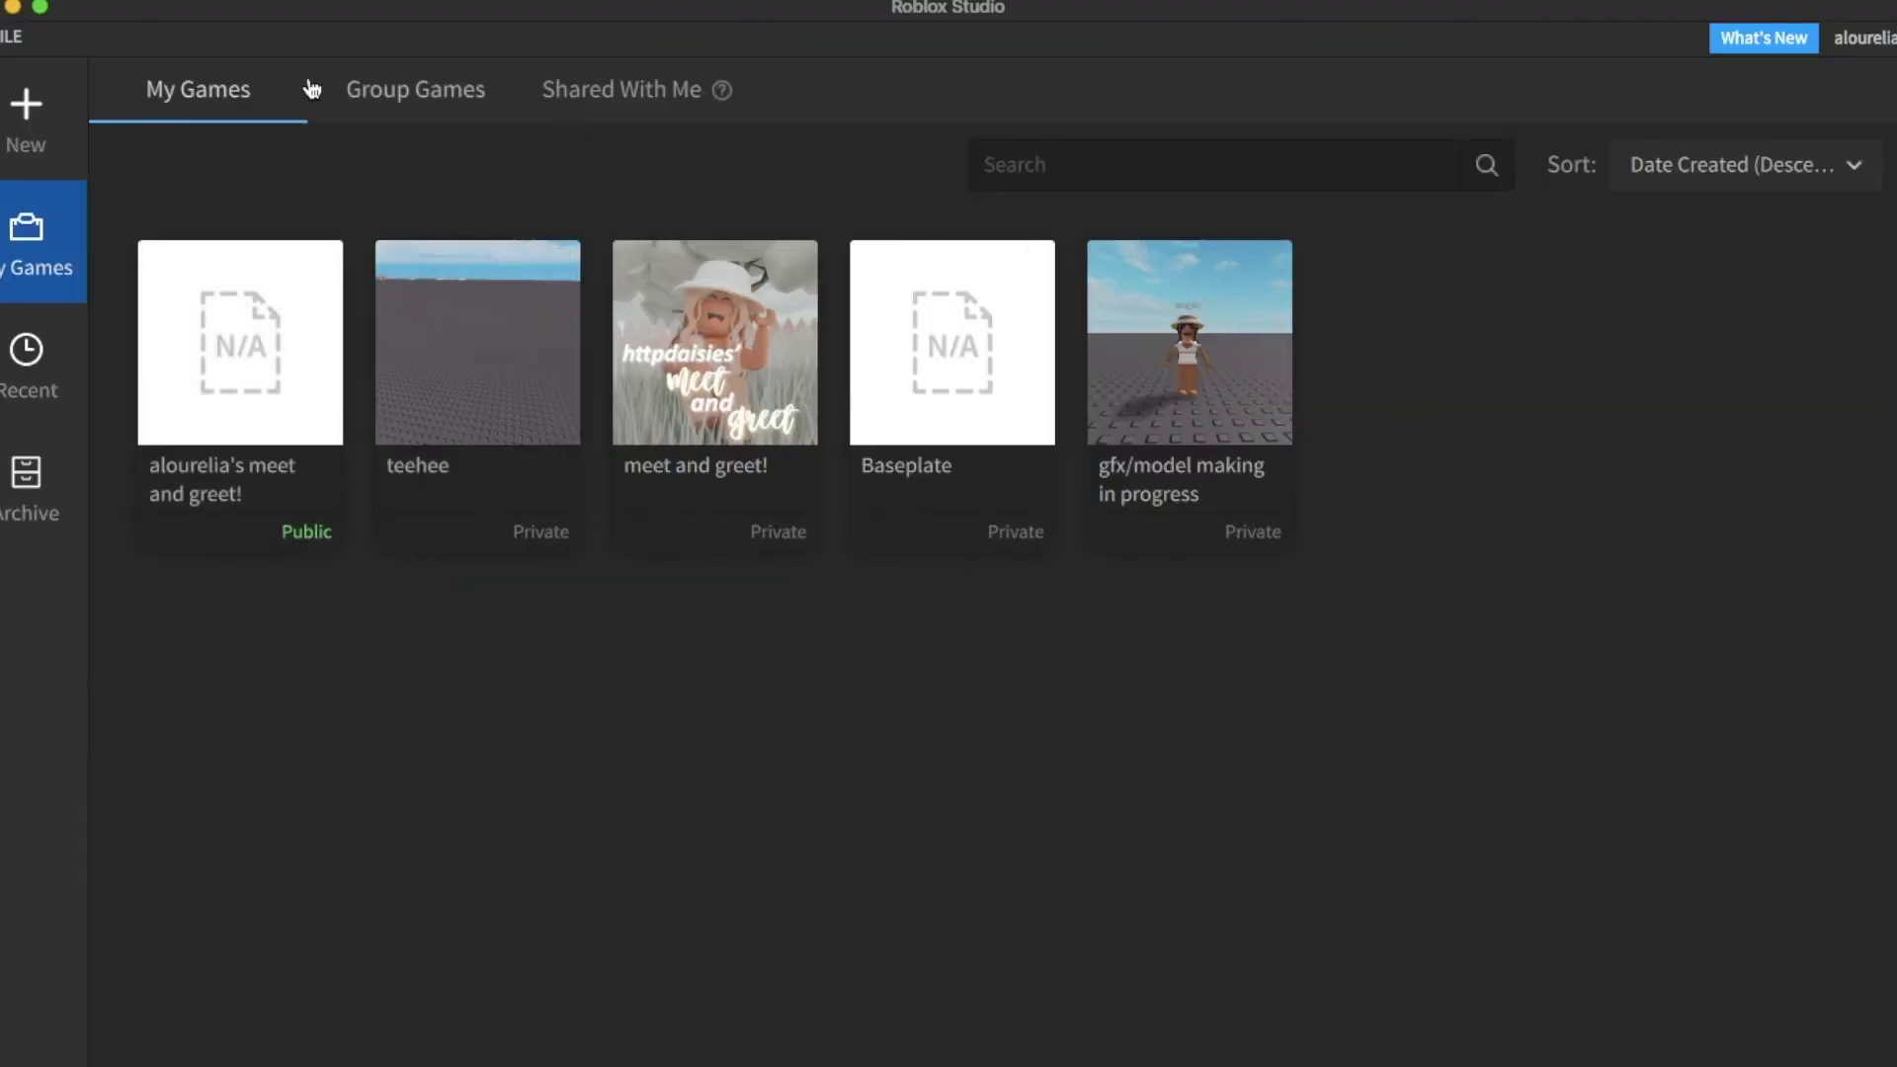
{"action": "left_click", "coordinate": [26, 148]}
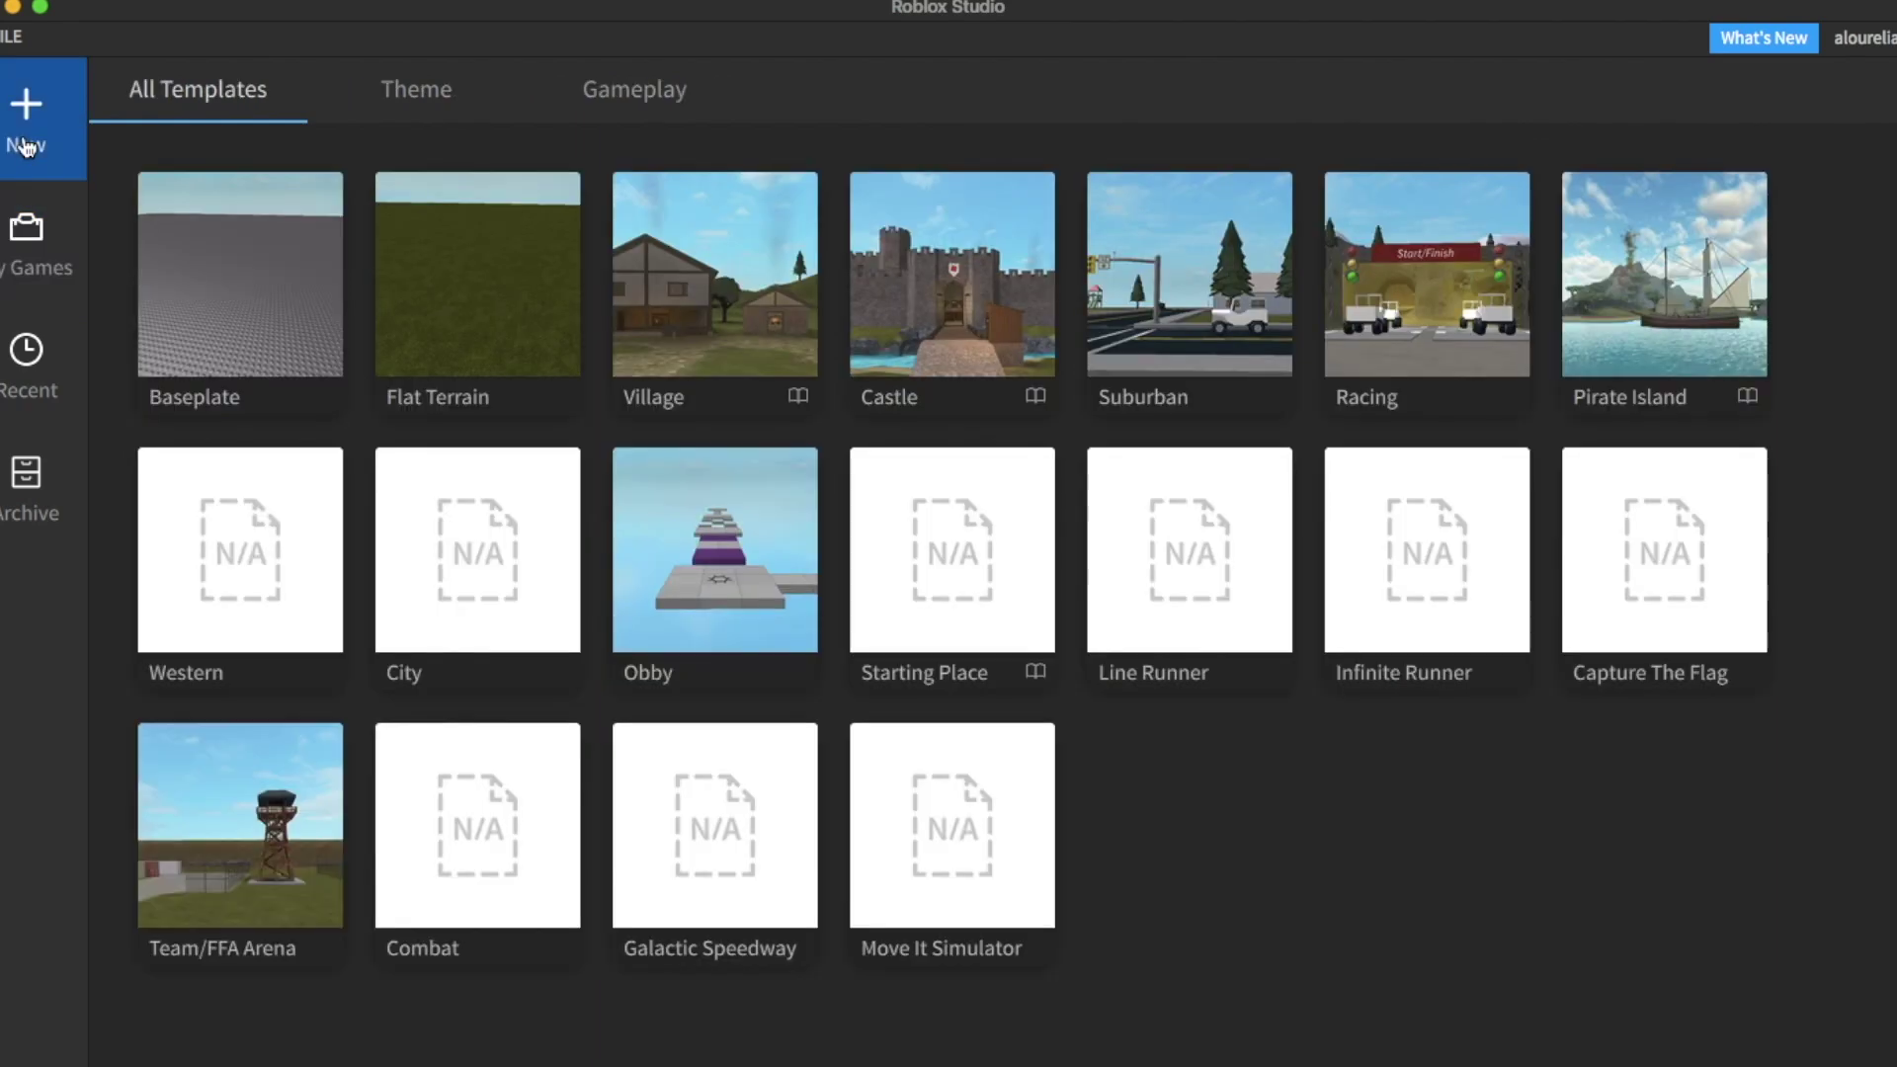
{"action": "left_click", "coordinate": [224, 303]}
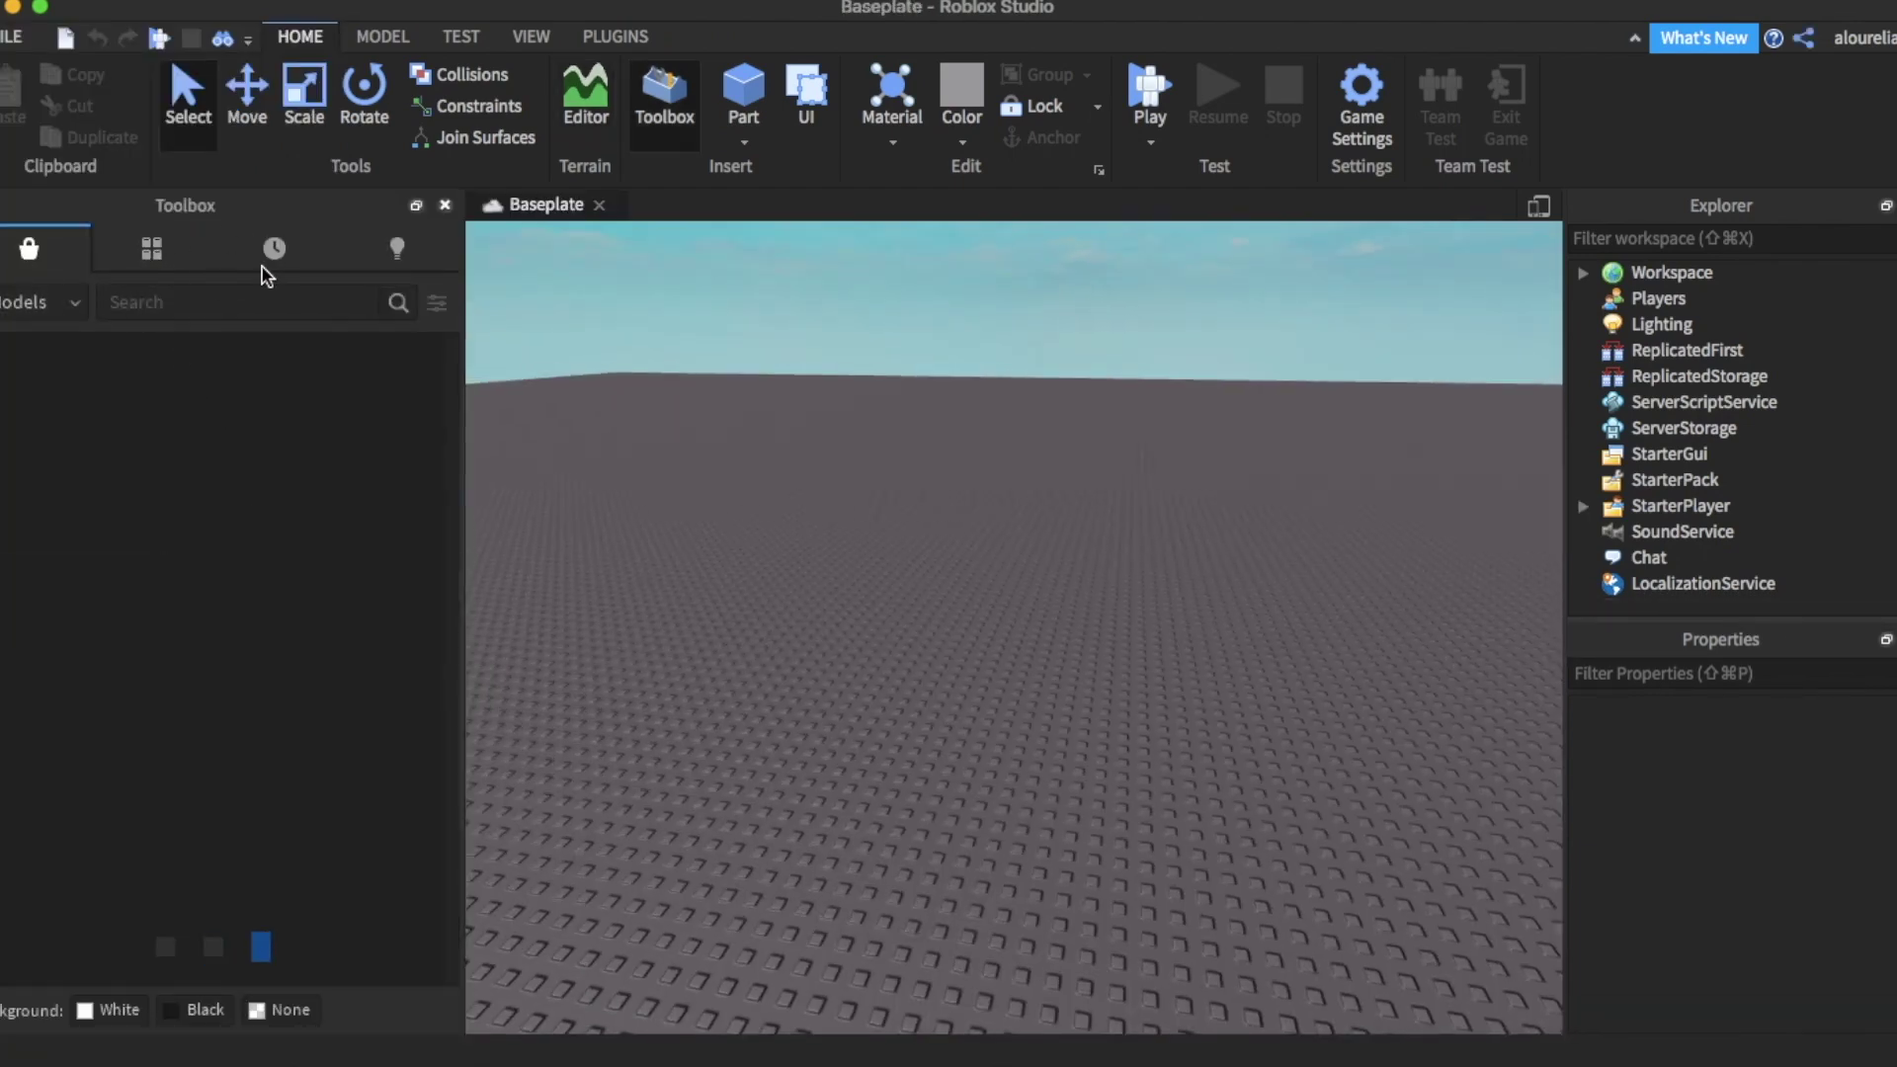
- Show the Toolbox and search free models for 'donate'
{"action": "left_click", "coordinate": [481, 40]}
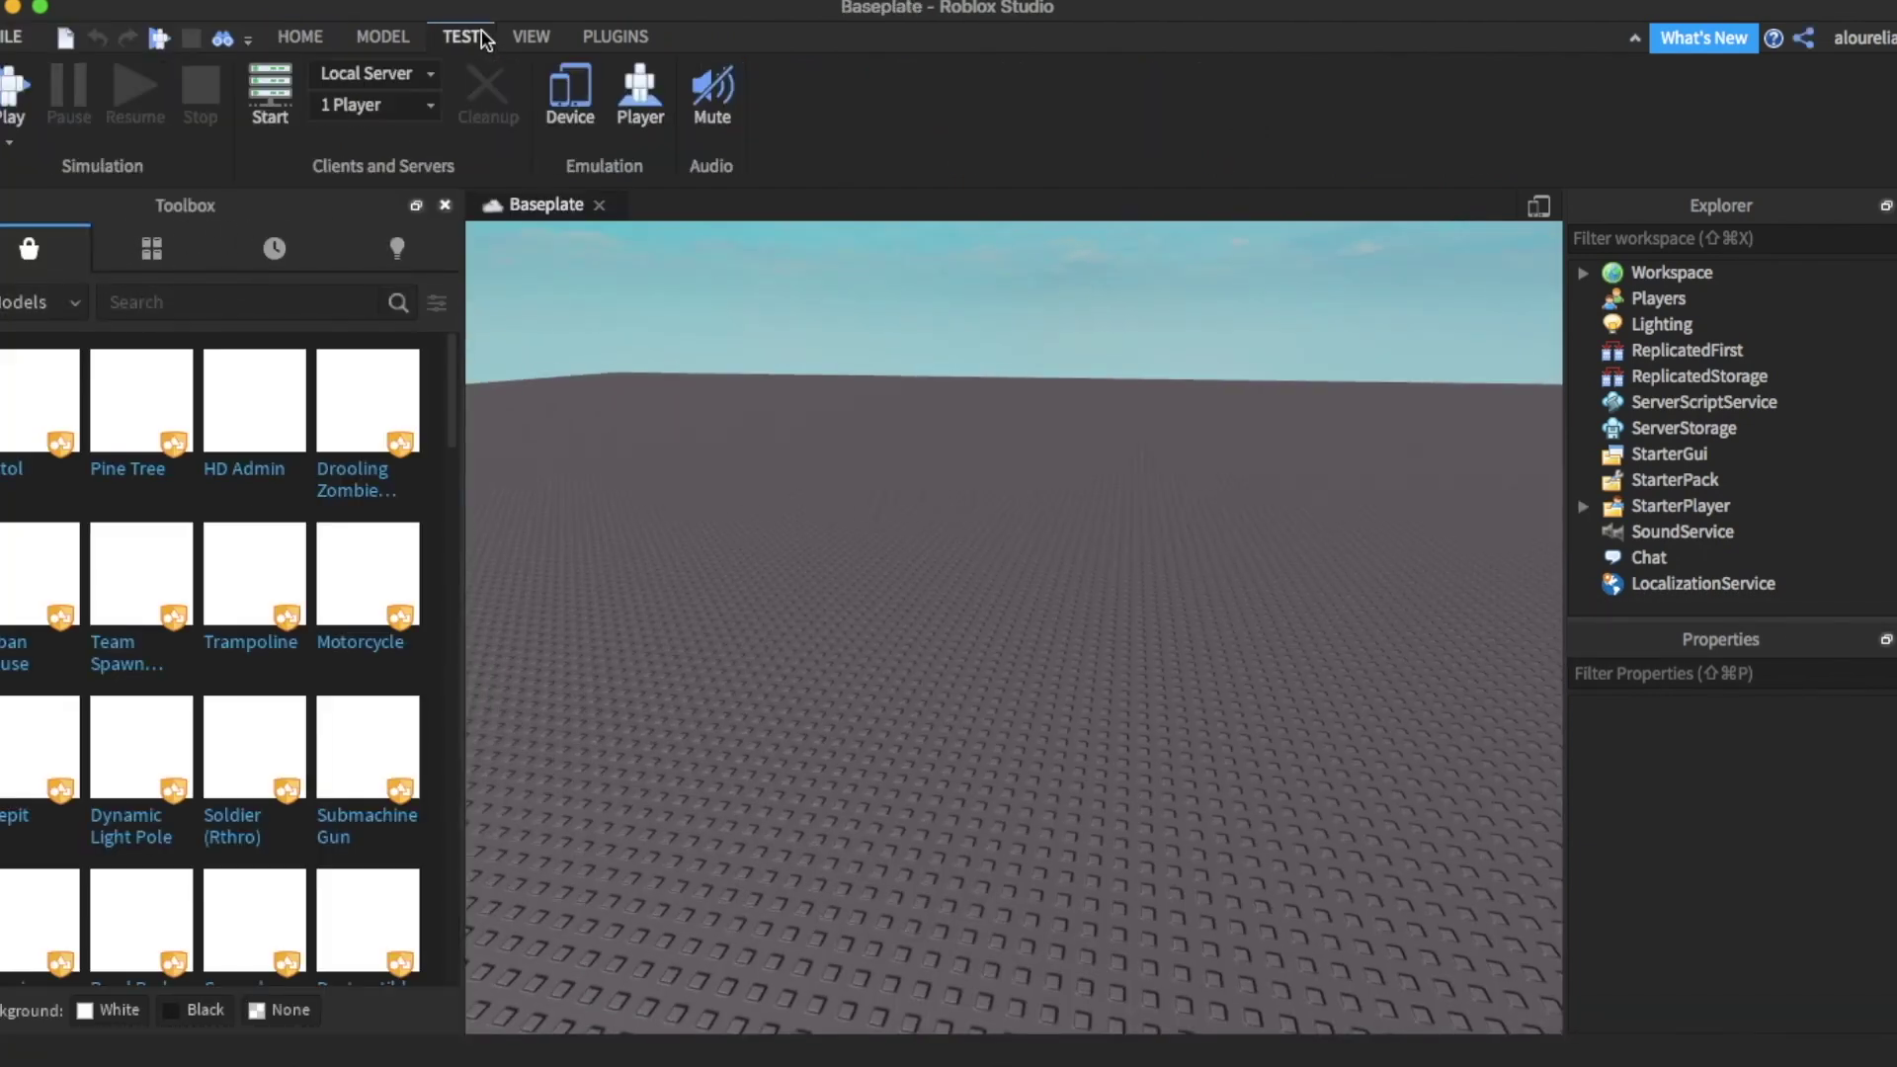
{"action": "left_click", "coordinate": [379, 38]}
{"action": "left_click", "coordinate": [532, 37]}
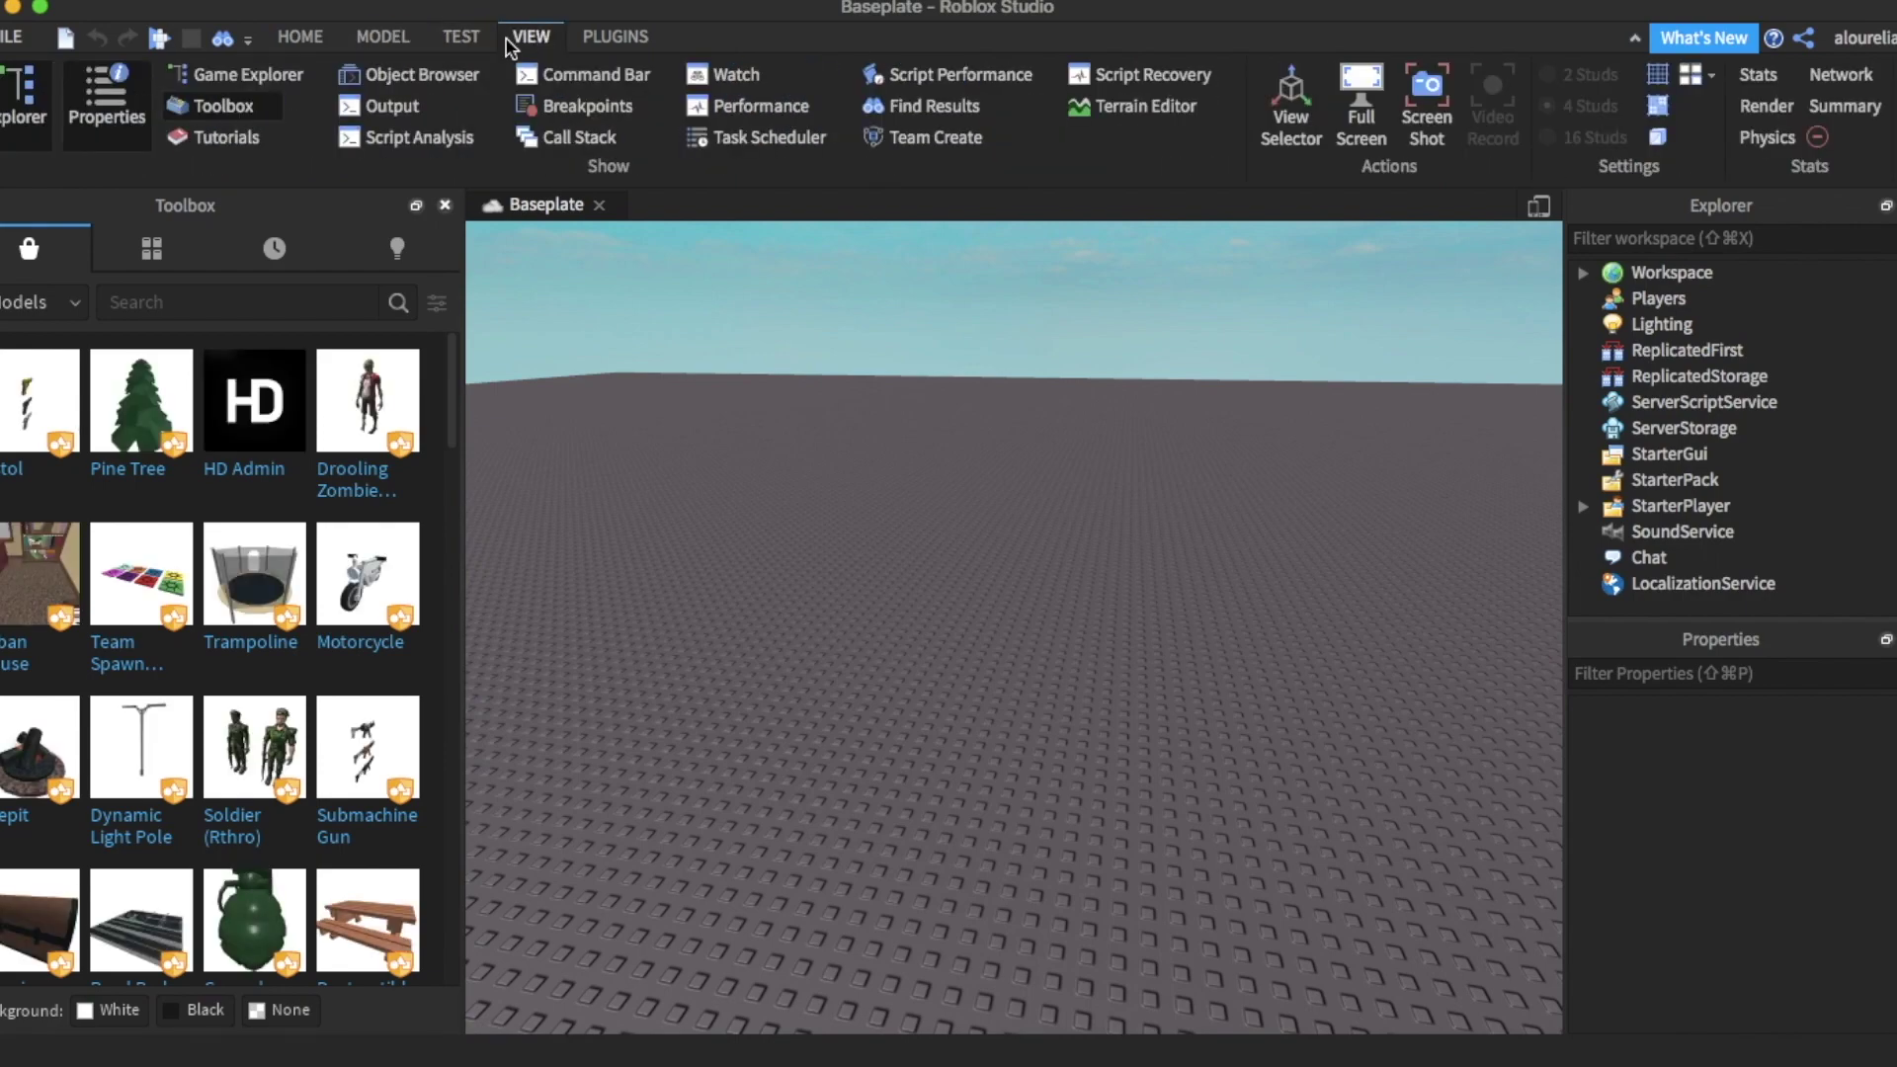
{"action": "left_click", "coordinate": [262, 107]}
{"action": "mouse_move", "coordinate": [142, 400]}
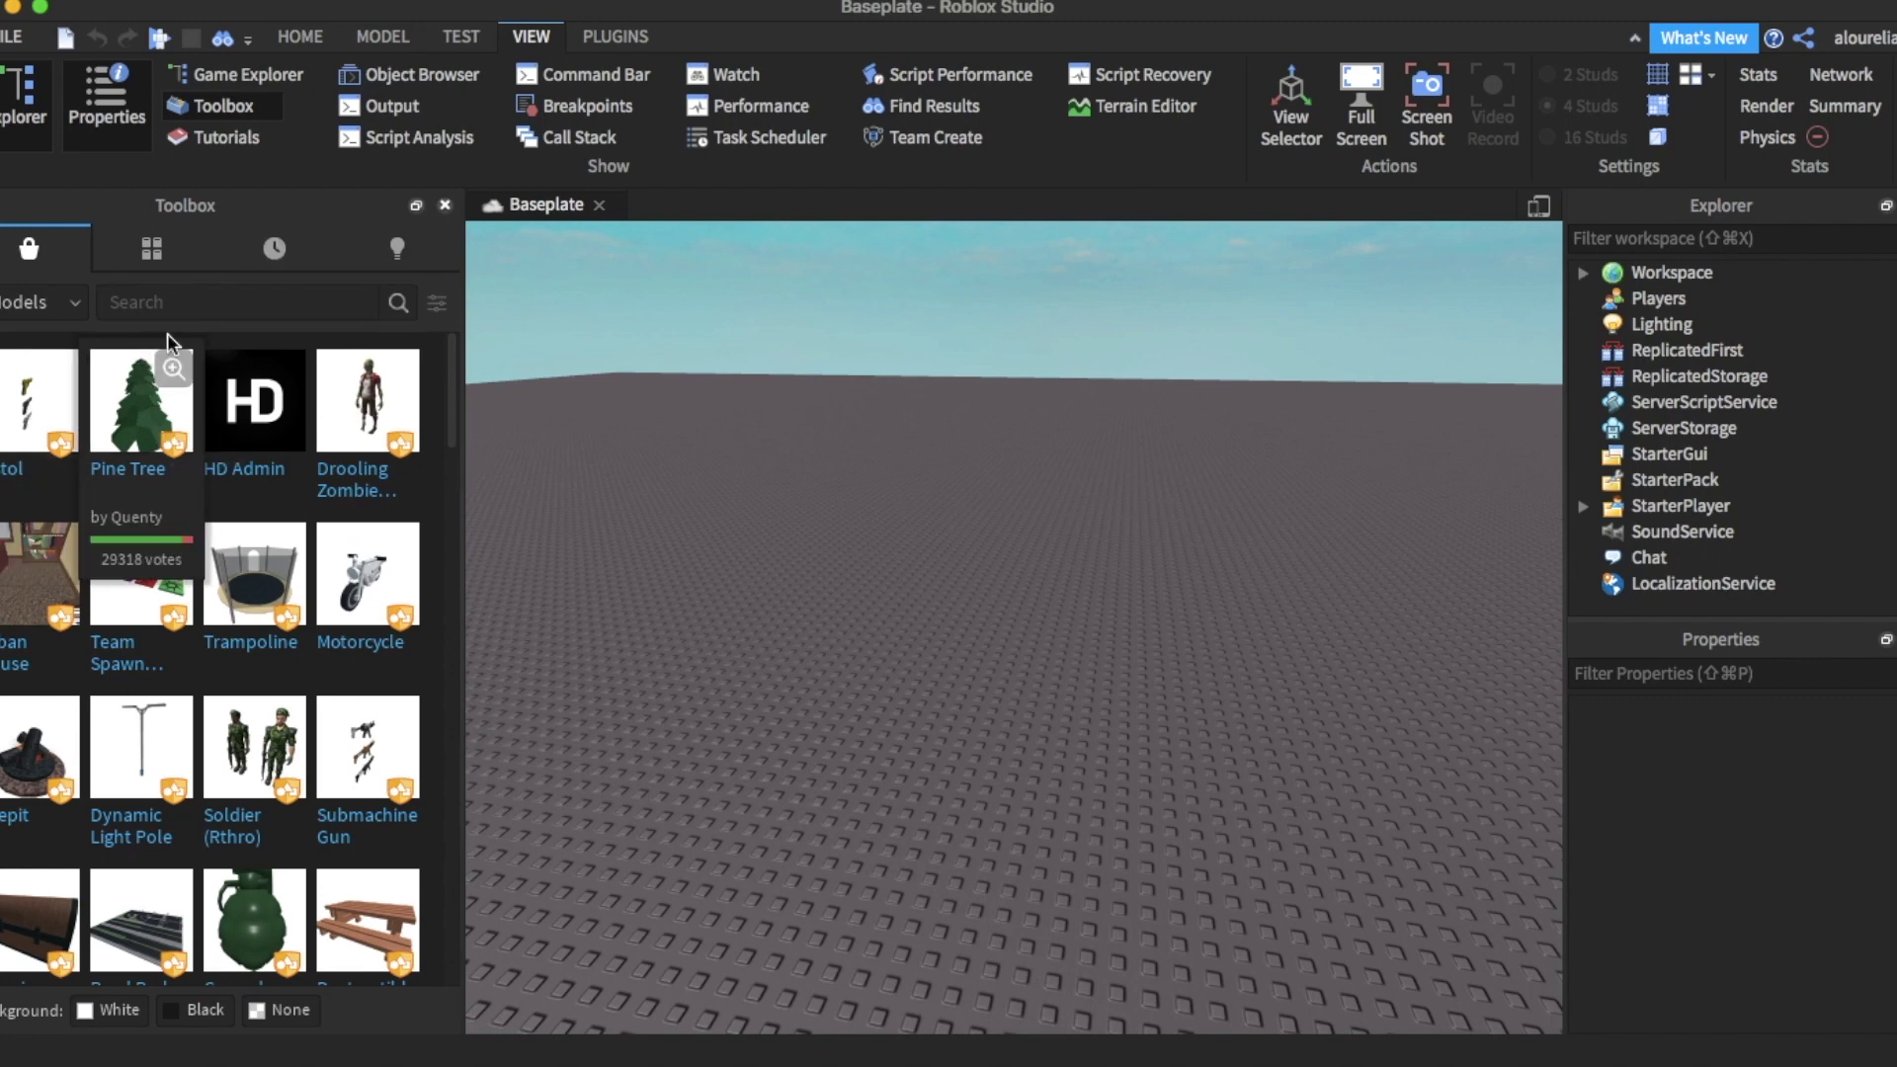
{"action": "left_click", "coordinate": [170, 306]}
{"action": "type", "text": "do"}
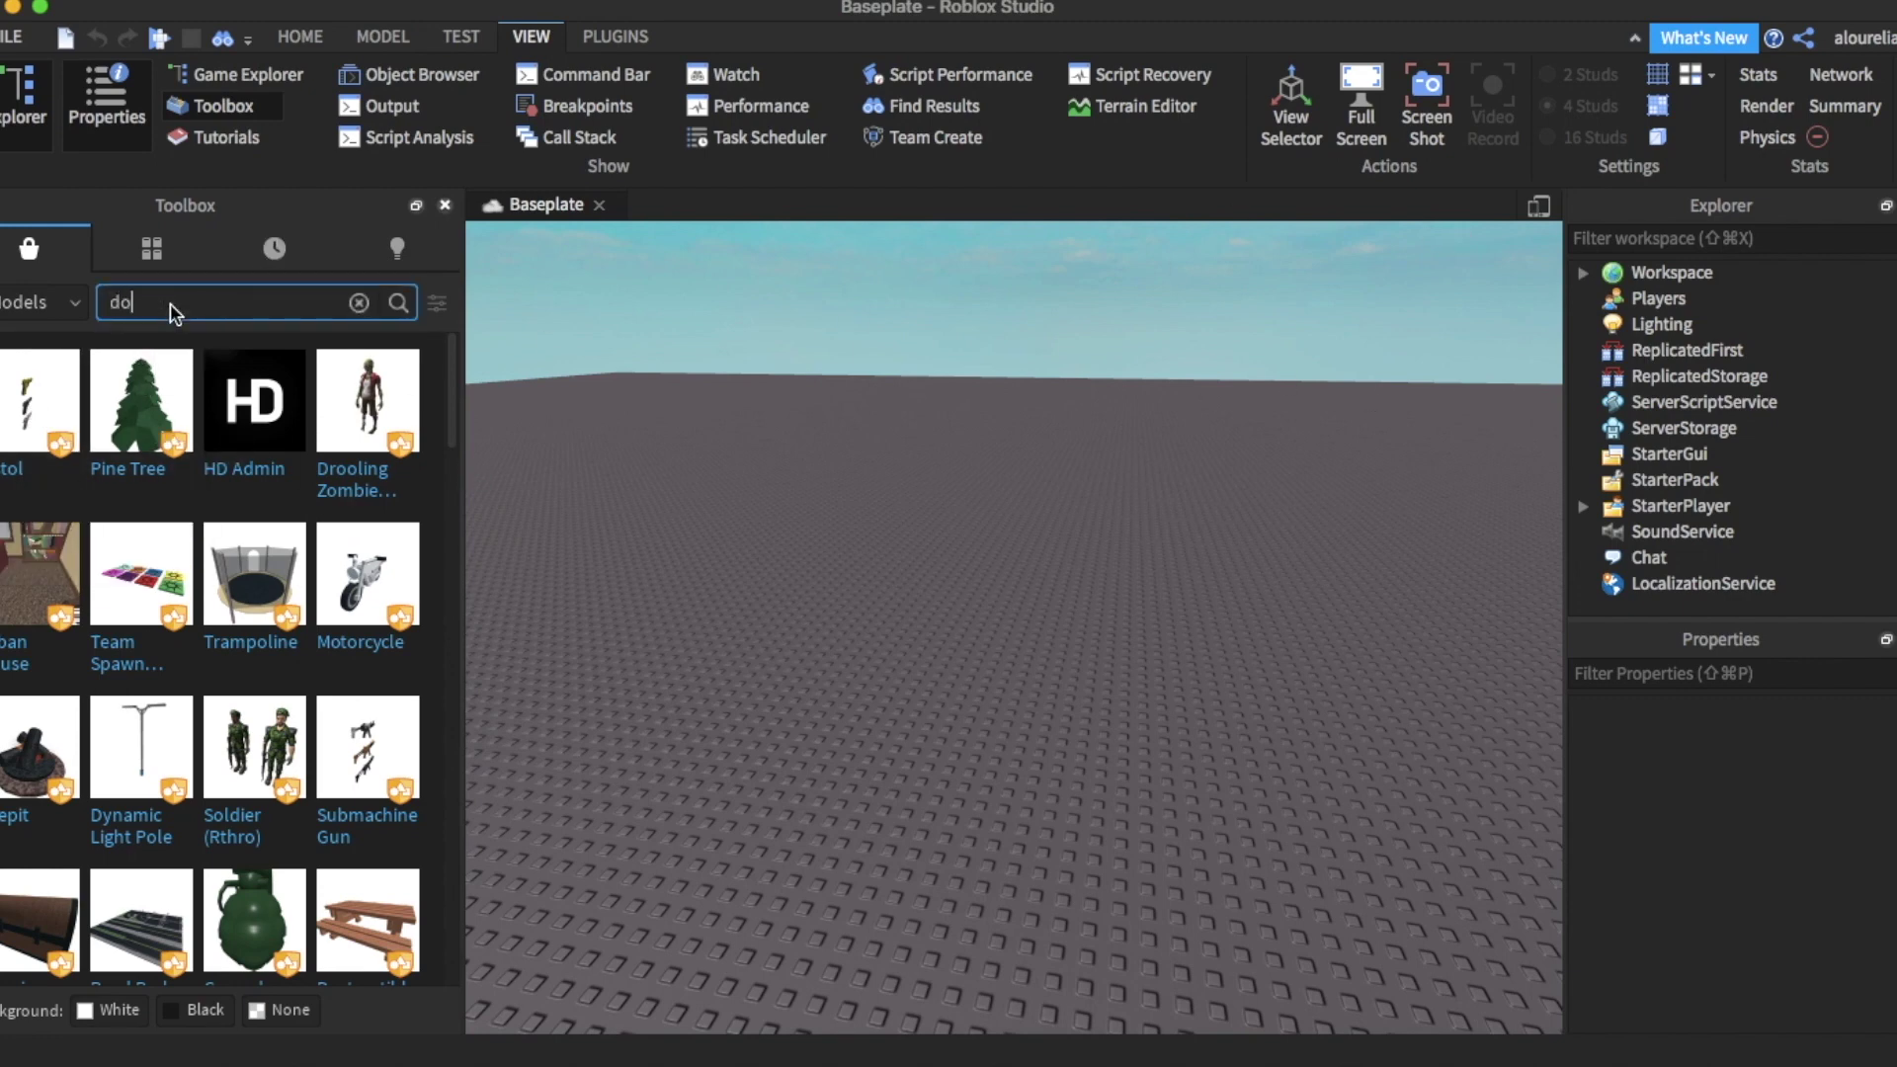
{"action": "type", "text": "nate"}
{"action": "key", "text": "Return"}
{"action": "right_click_drag", "start_coordinate": [868, 488], "coordinate": [868, 498]}
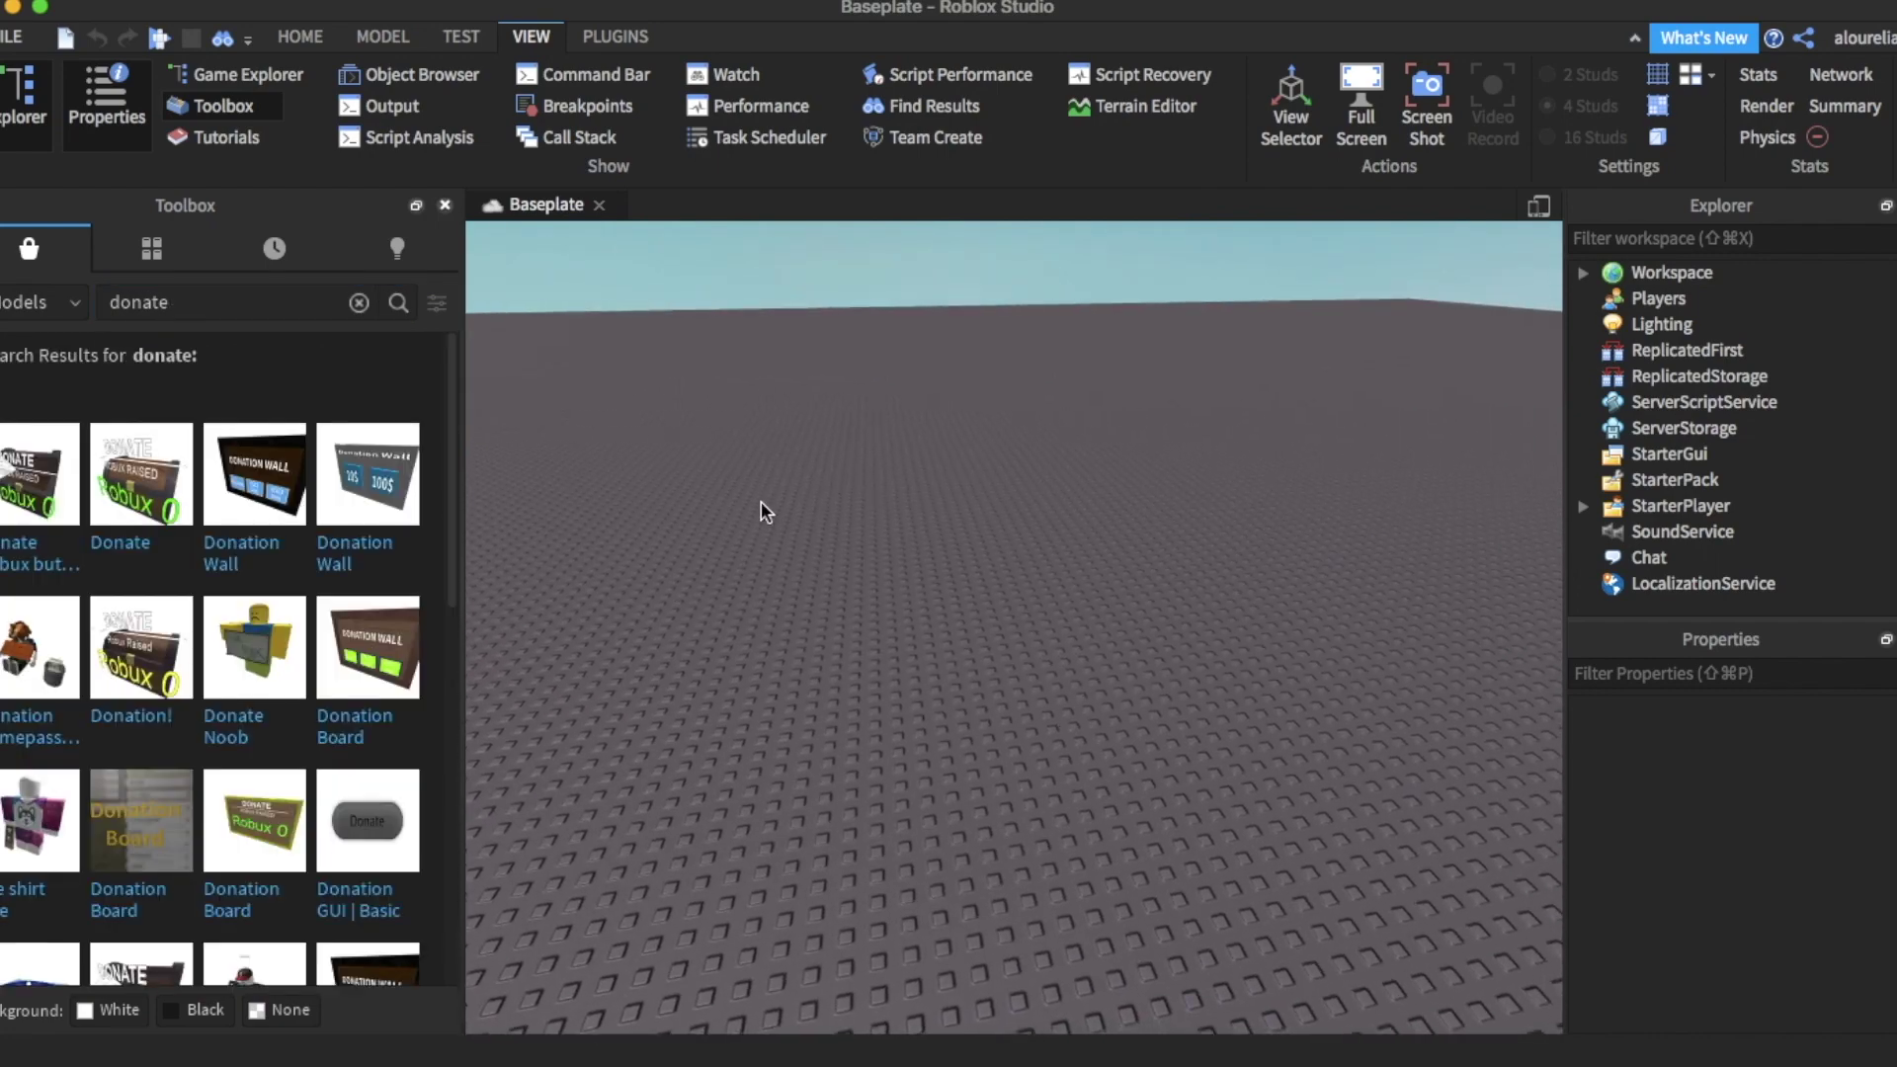
{"action": "mouse_move", "coordinate": [39, 475]}
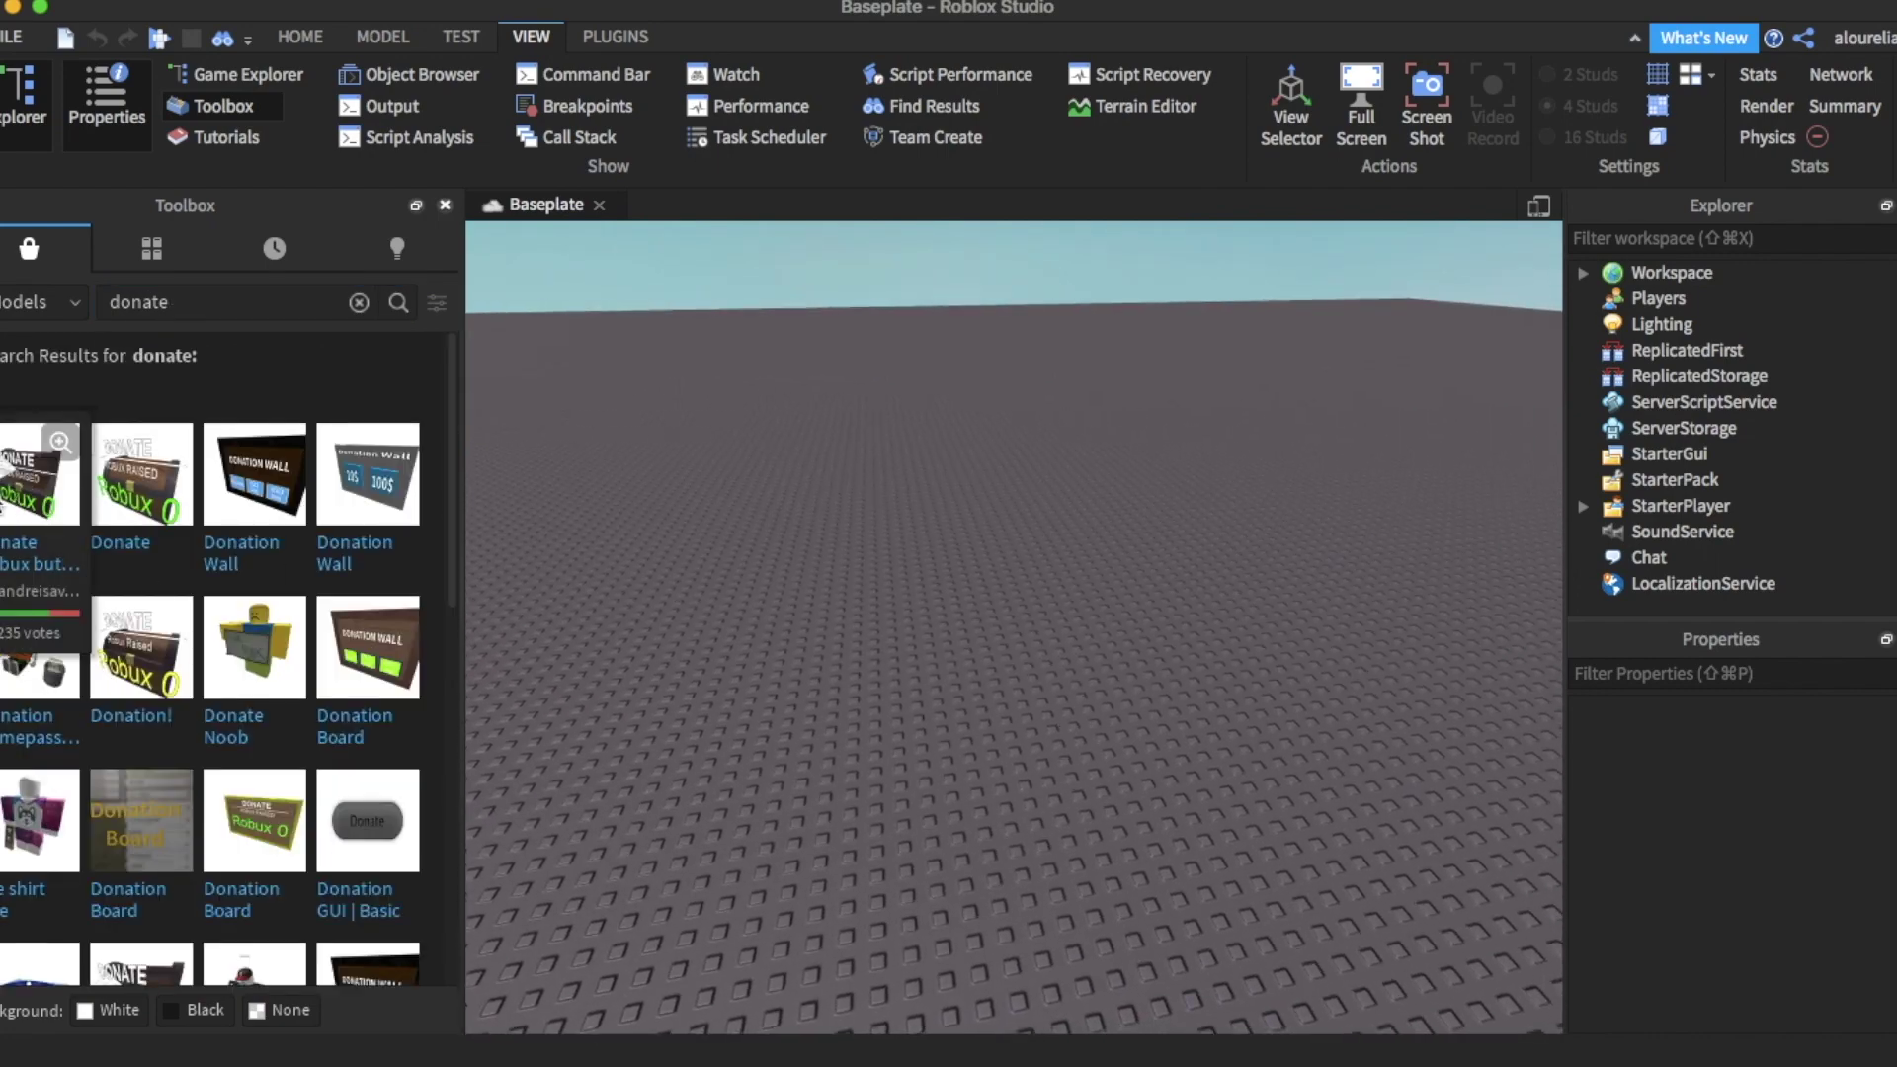
- Insert the Donate Robux chest, focus the view on it and expand its parts
{"action": "left_click", "coordinate": [41, 474]}
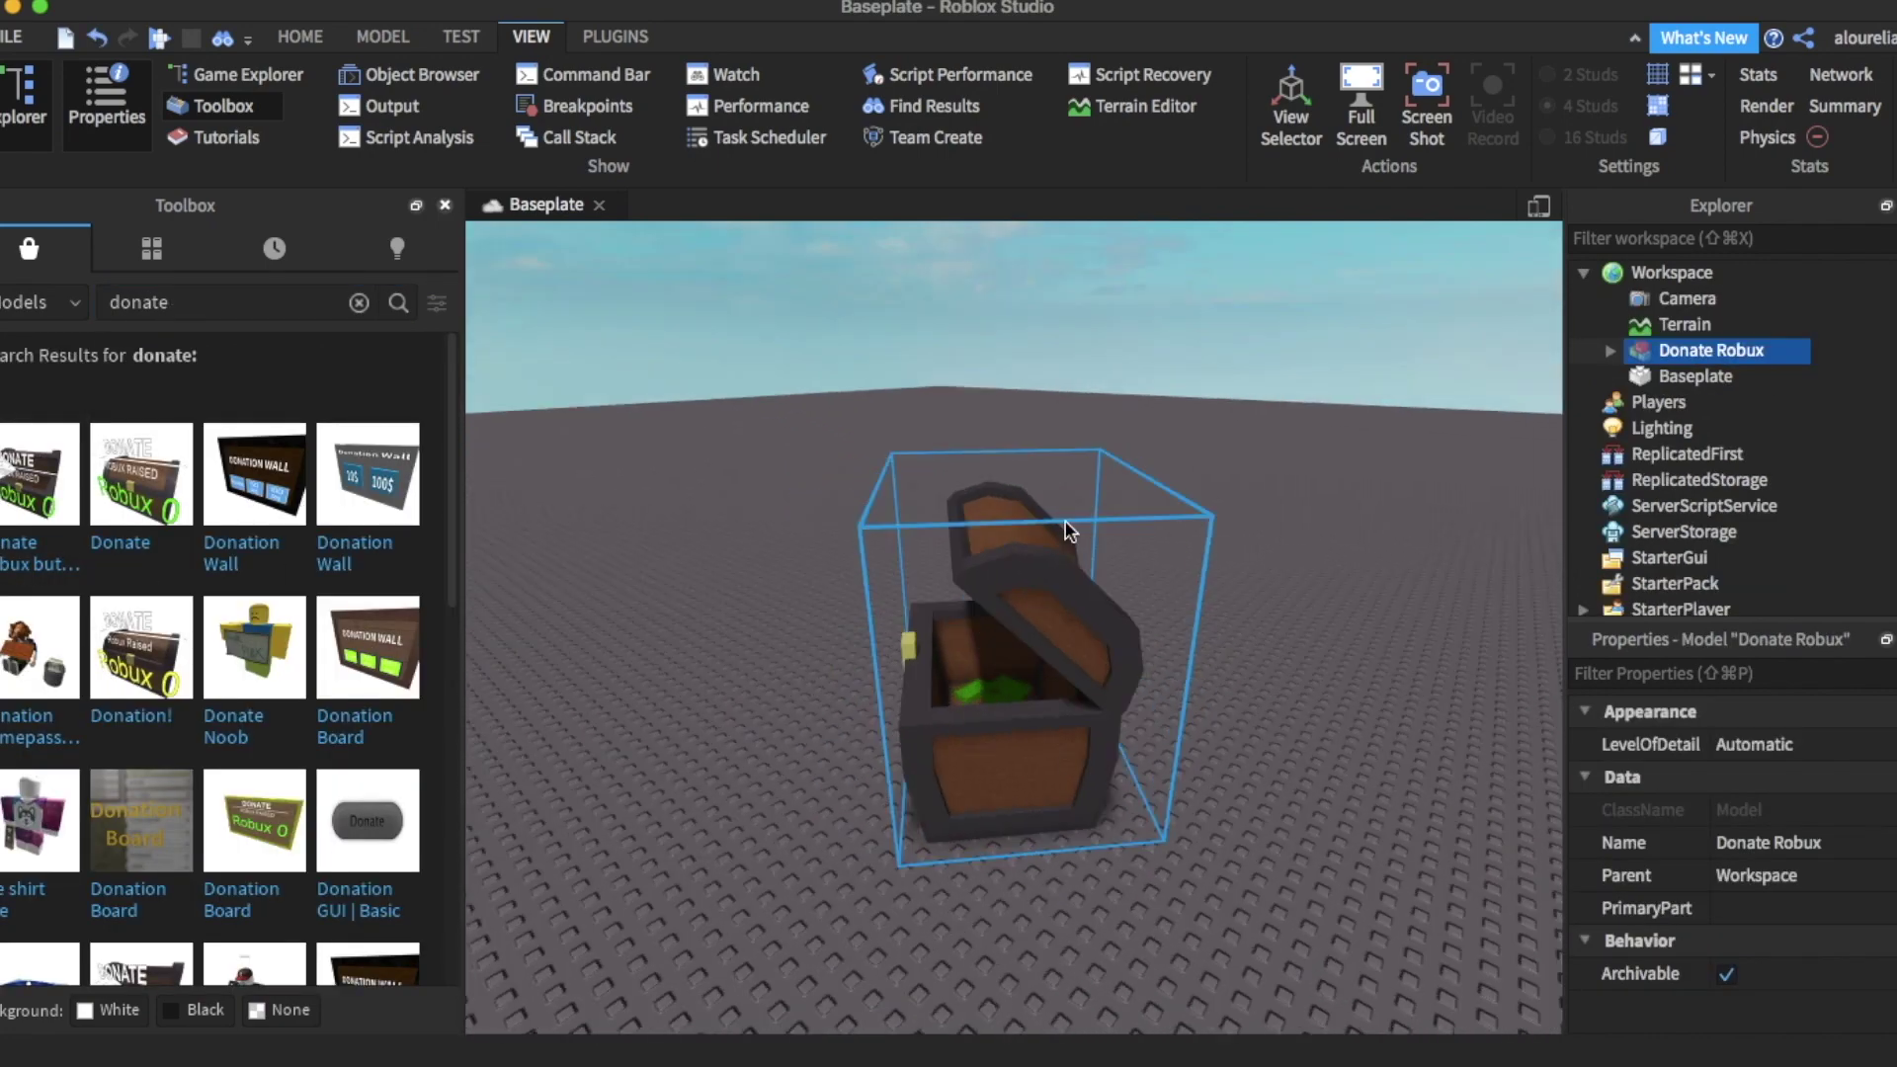
{"action": "key", "text": "f"}
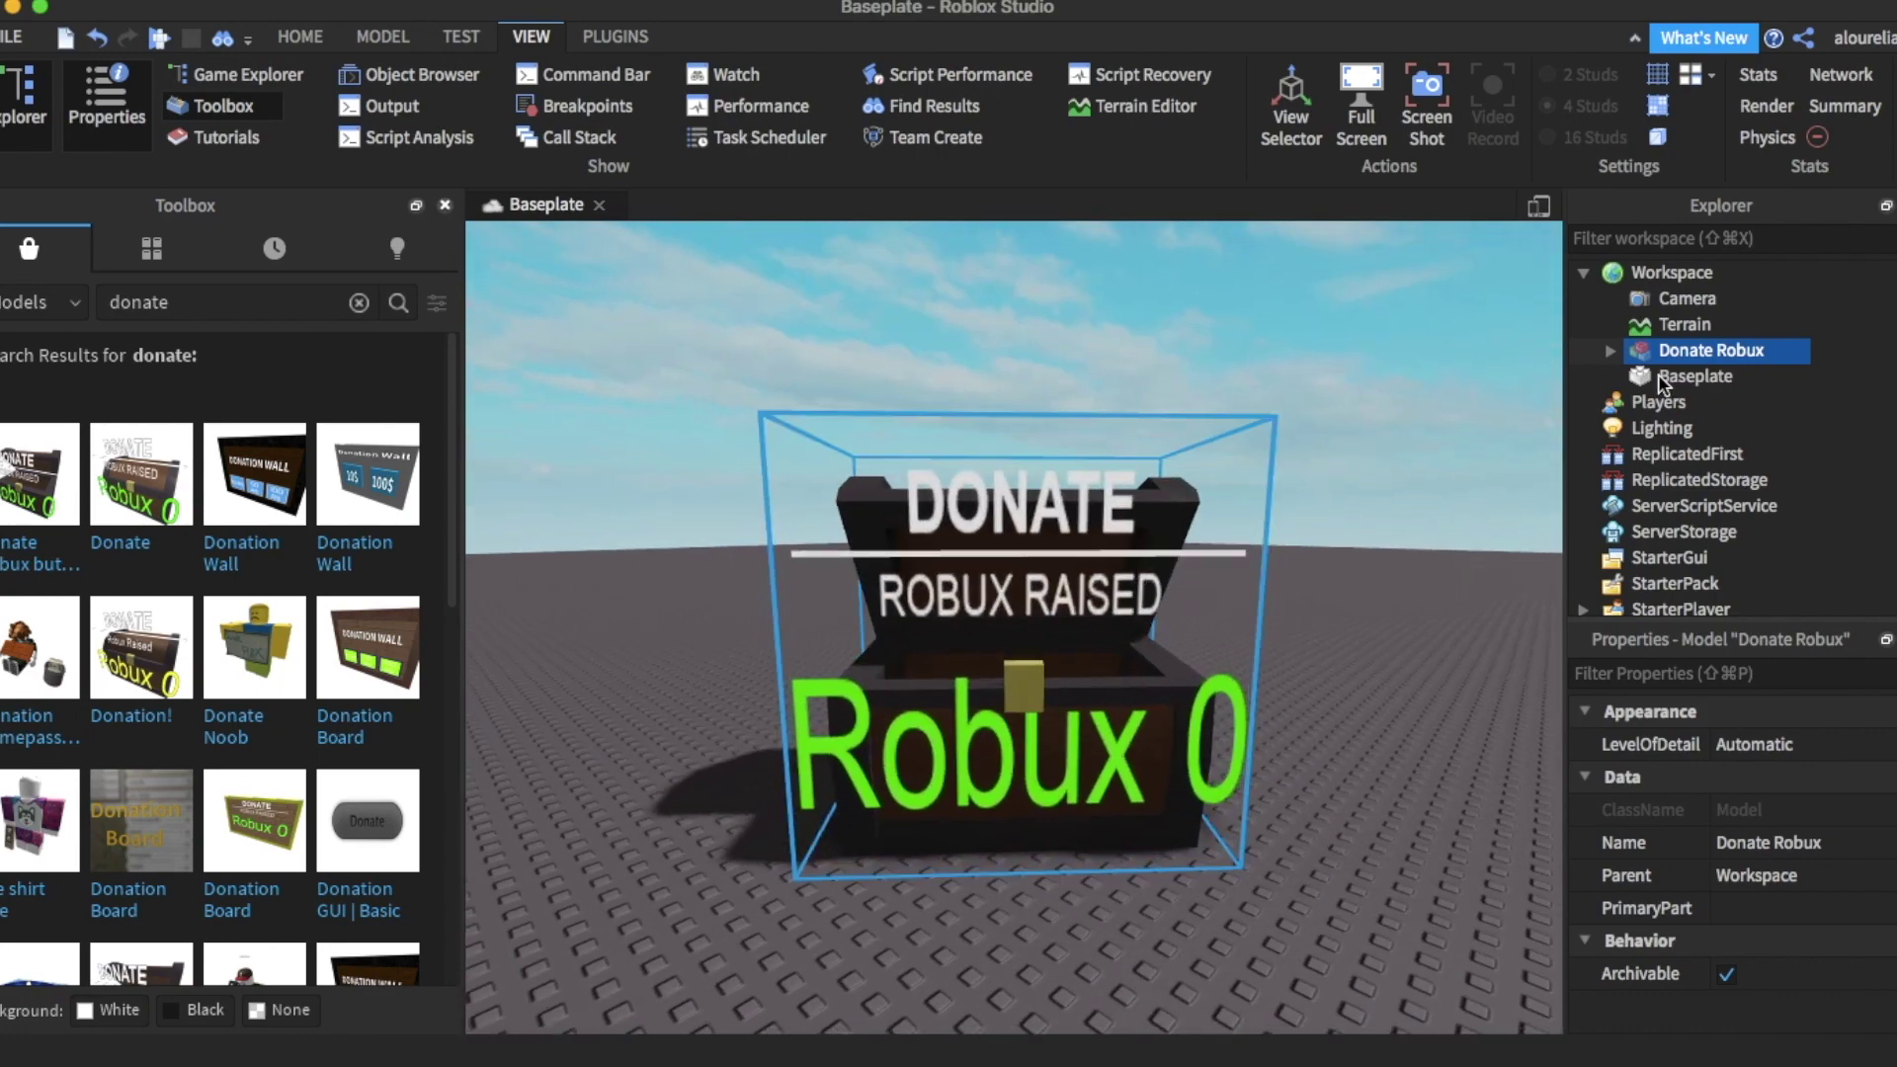
{"action": "left_click", "coordinate": [1611, 350]}
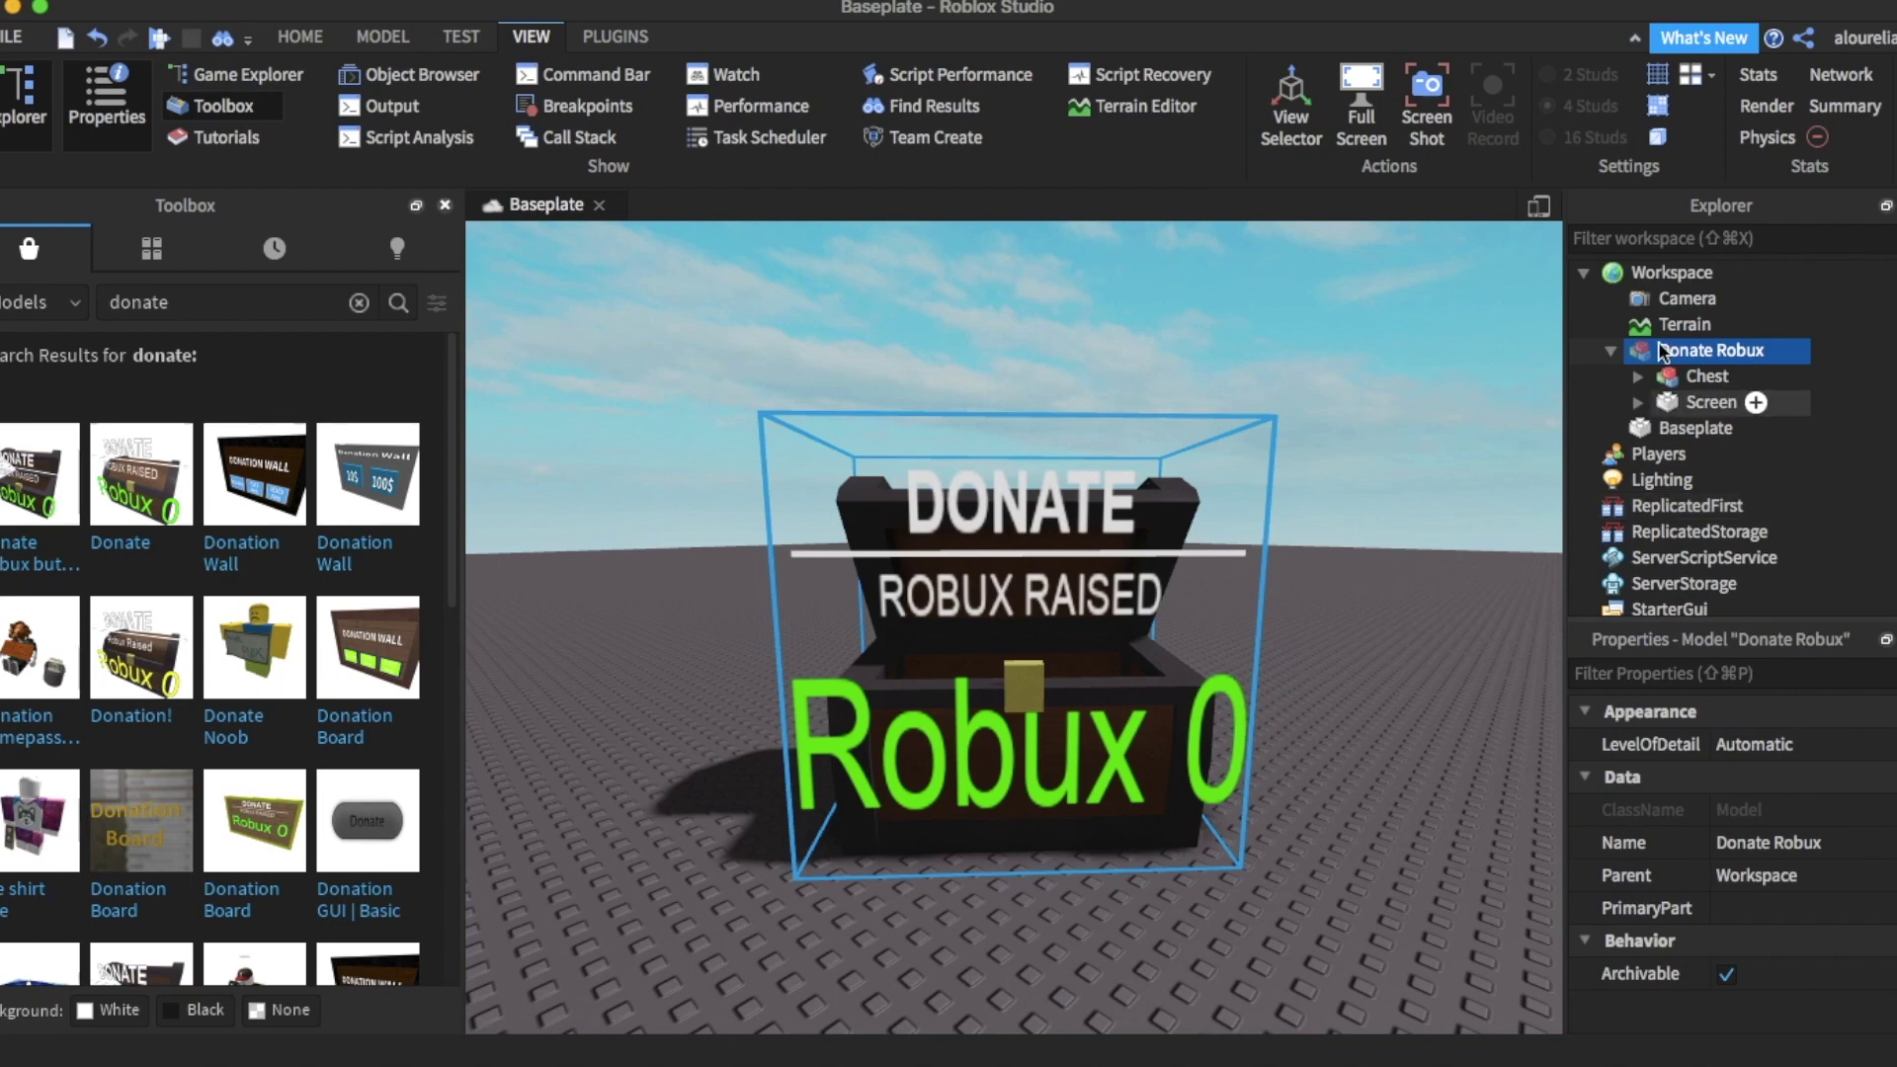
- Set the Title label inside Screen's SurfaceGui to read 'hdri gfx'
{"action": "left_click", "coordinate": [1638, 402]}
{"action": "scroll", "coordinate": [1661, 474], "scroll_direction": "down", "scroll_amount": 1}
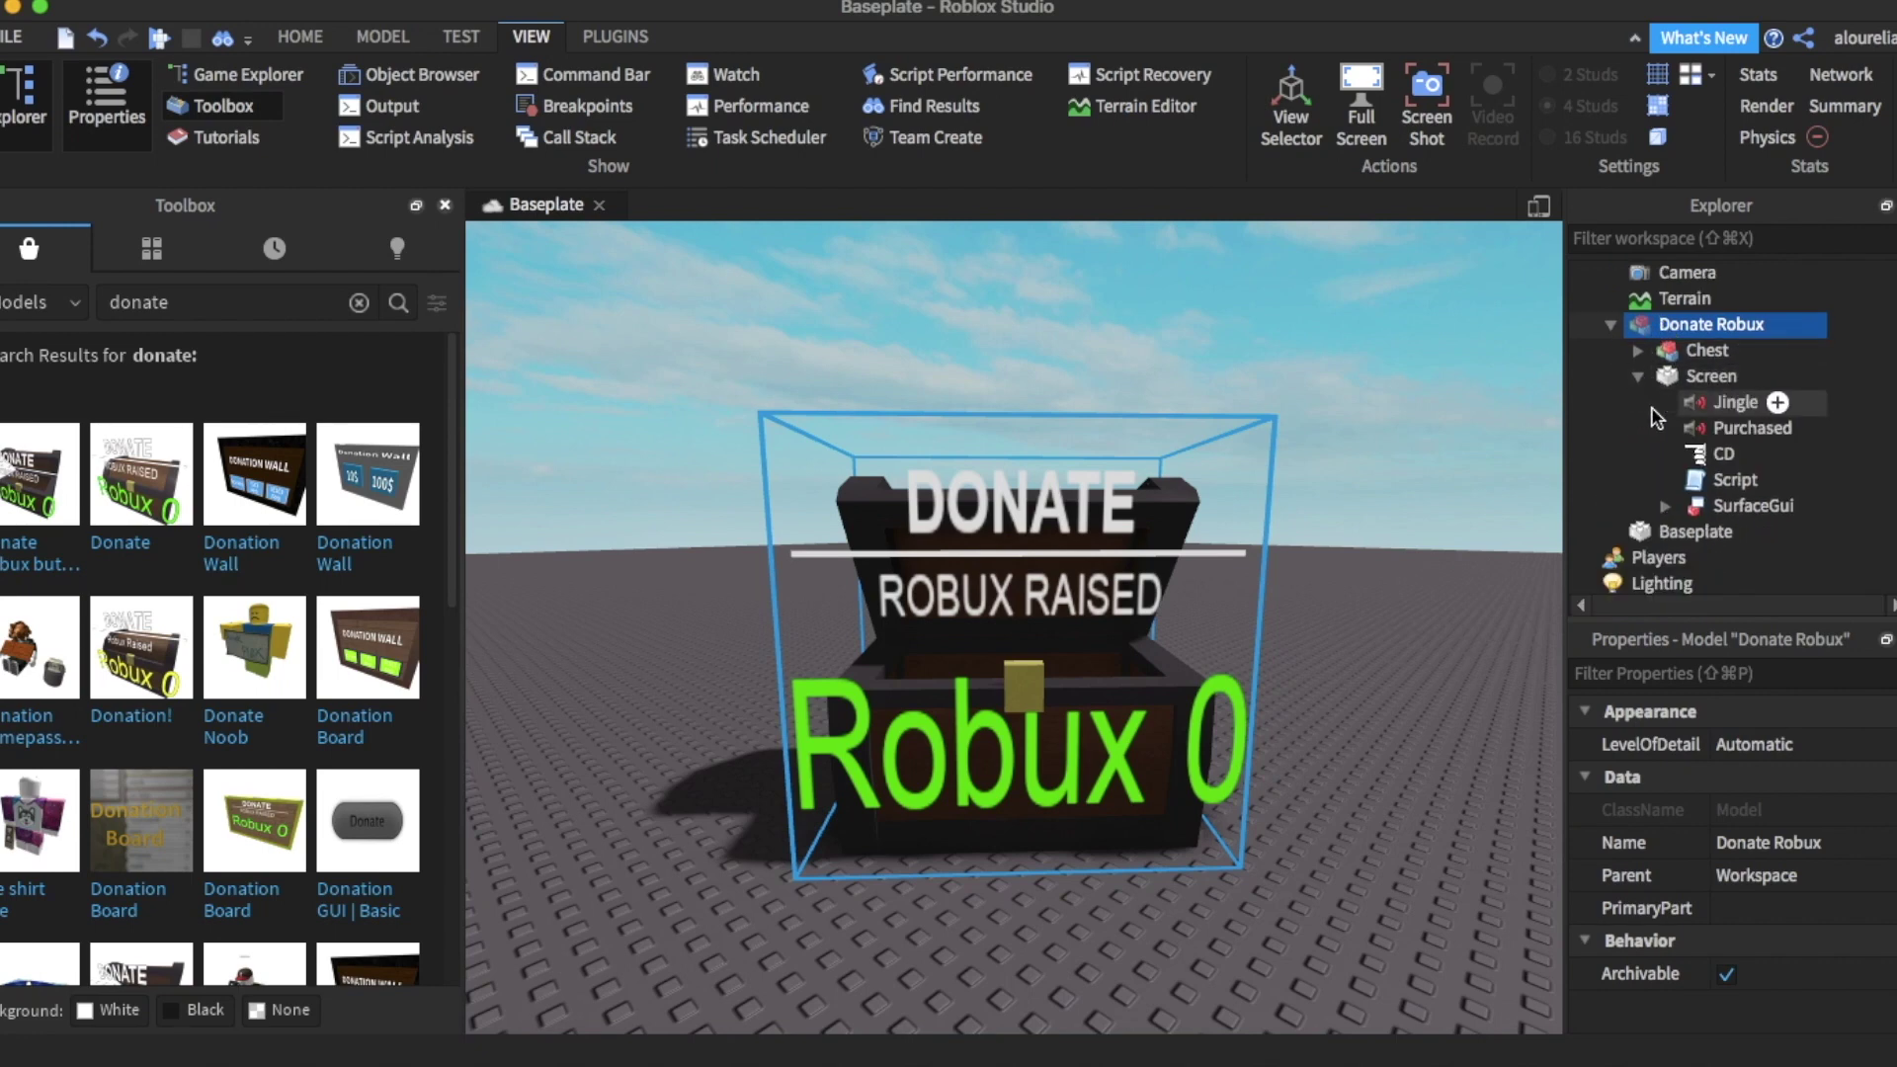
{"action": "scroll", "coordinate": [1662, 488], "scroll_direction": "down", "scroll_amount": 1}
{"action": "left_click", "coordinate": [1664, 480]}
{"action": "scroll", "coordinate": [1665, 480], "scroll_direction": "down", "scroll_amount": 2}
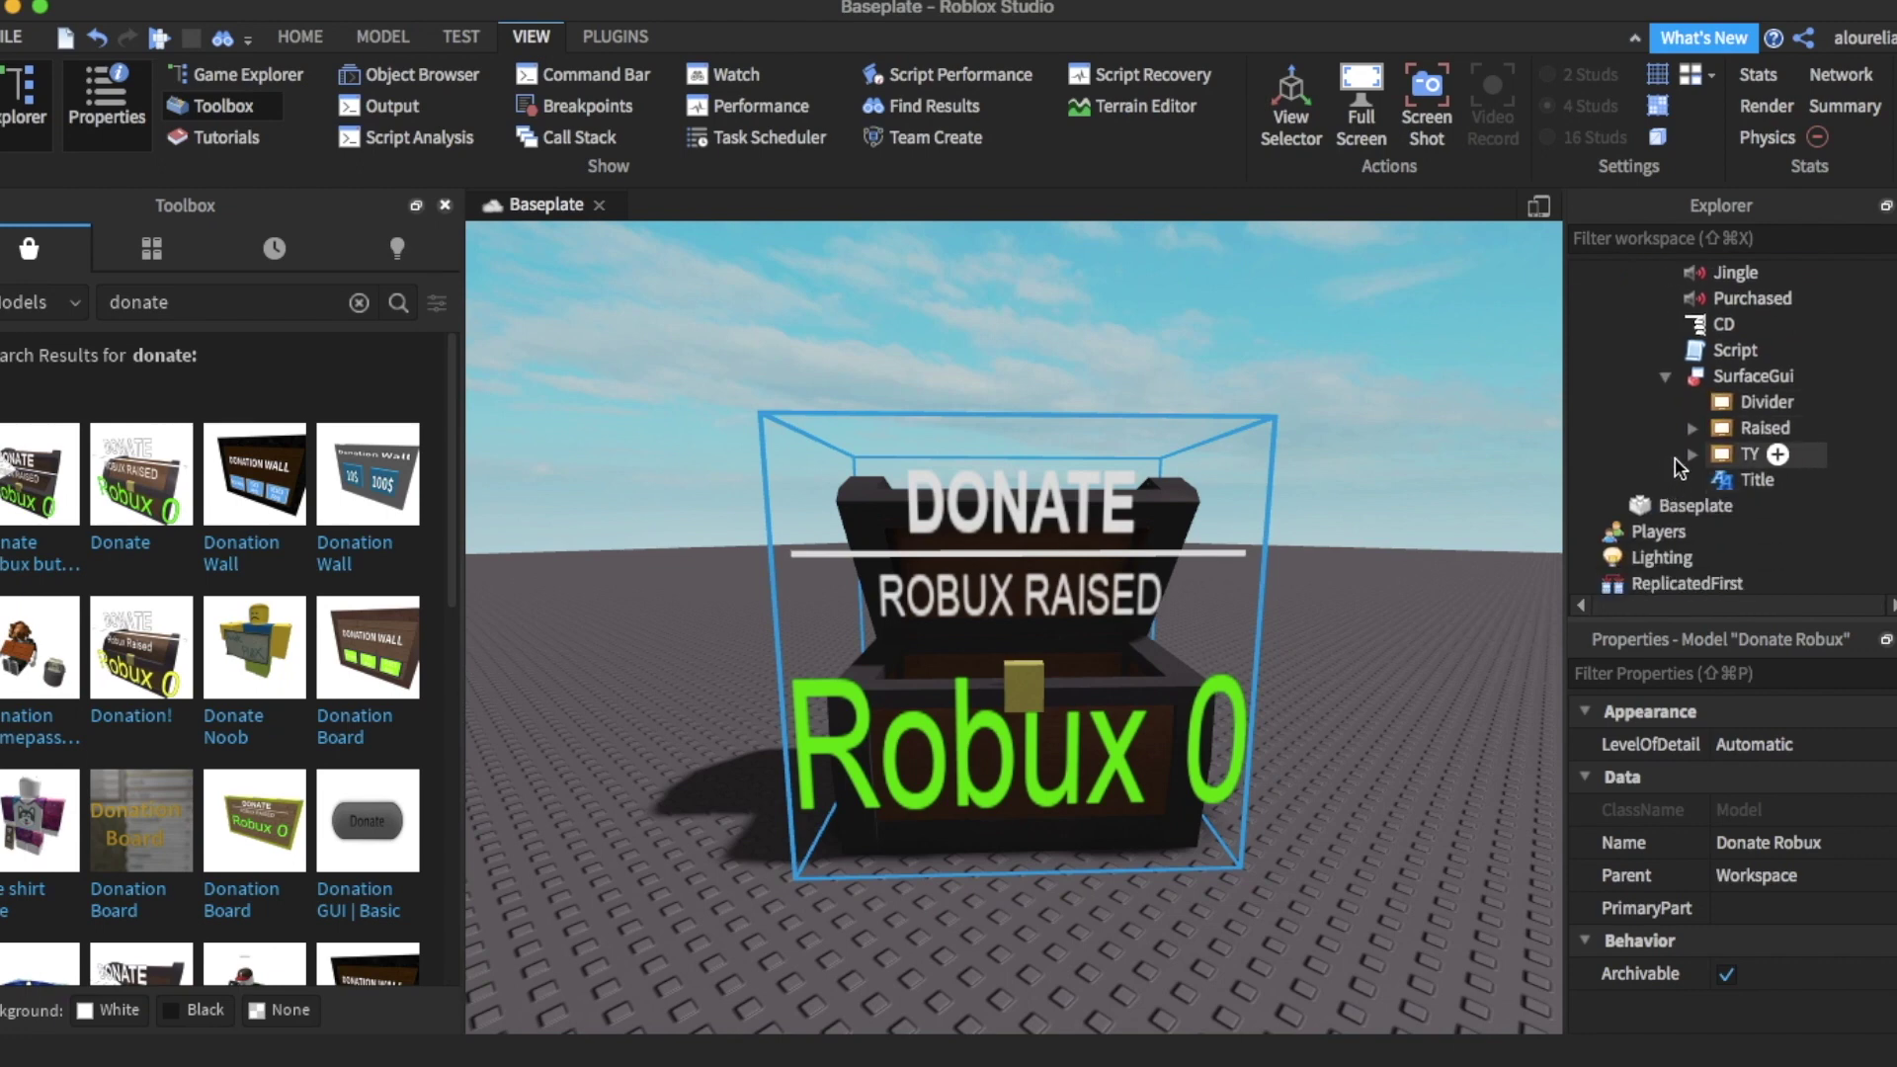
{"action": "left_click", "coordinate": [1757, 479]}
{"action": "scroll", "coordinate": [1748, 889], "scroll_direction": "down", "scroll_amount": 3}
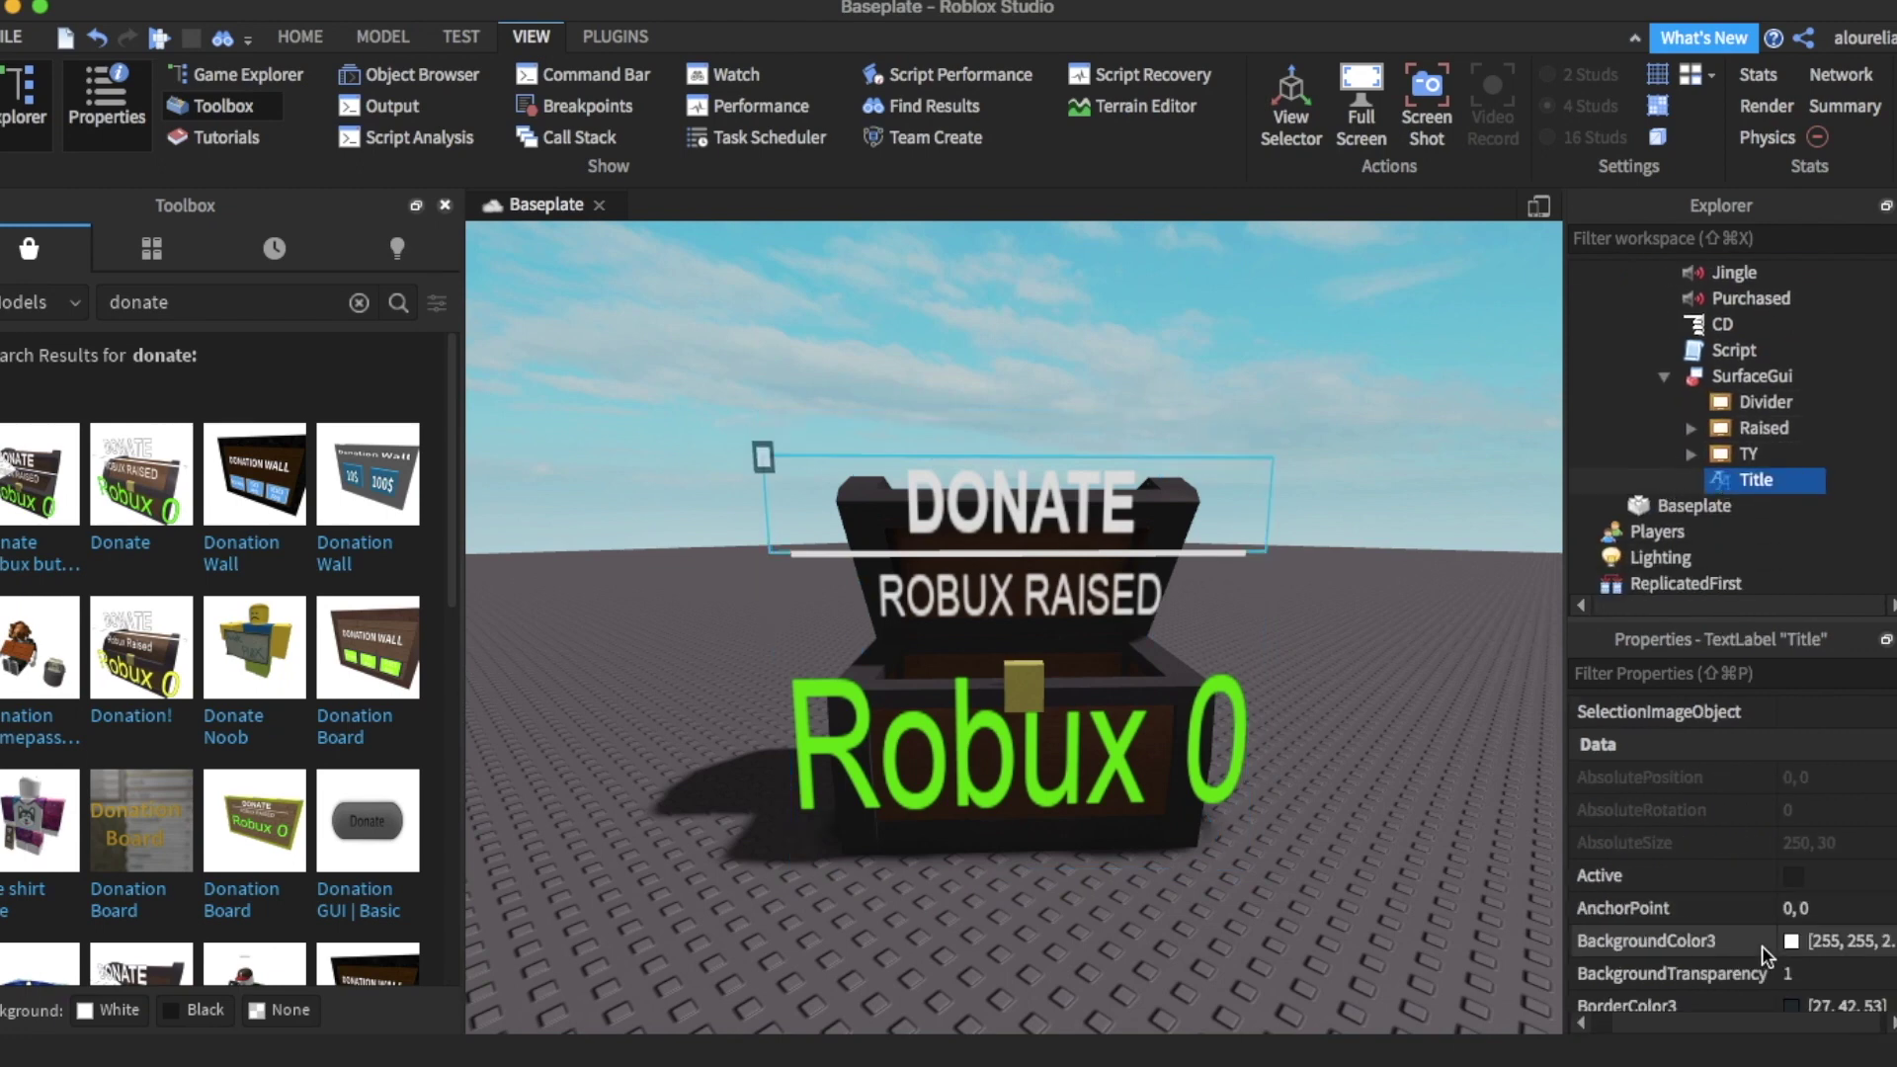
{"action": "scroll", "coordinate": [1763, 946], "scroll_direction": "down", "scroll_amount": 3}
{"action": "scroll", "coordinate": [1763, 946], "scroll_direction": "down", "scroll_amount": 2}
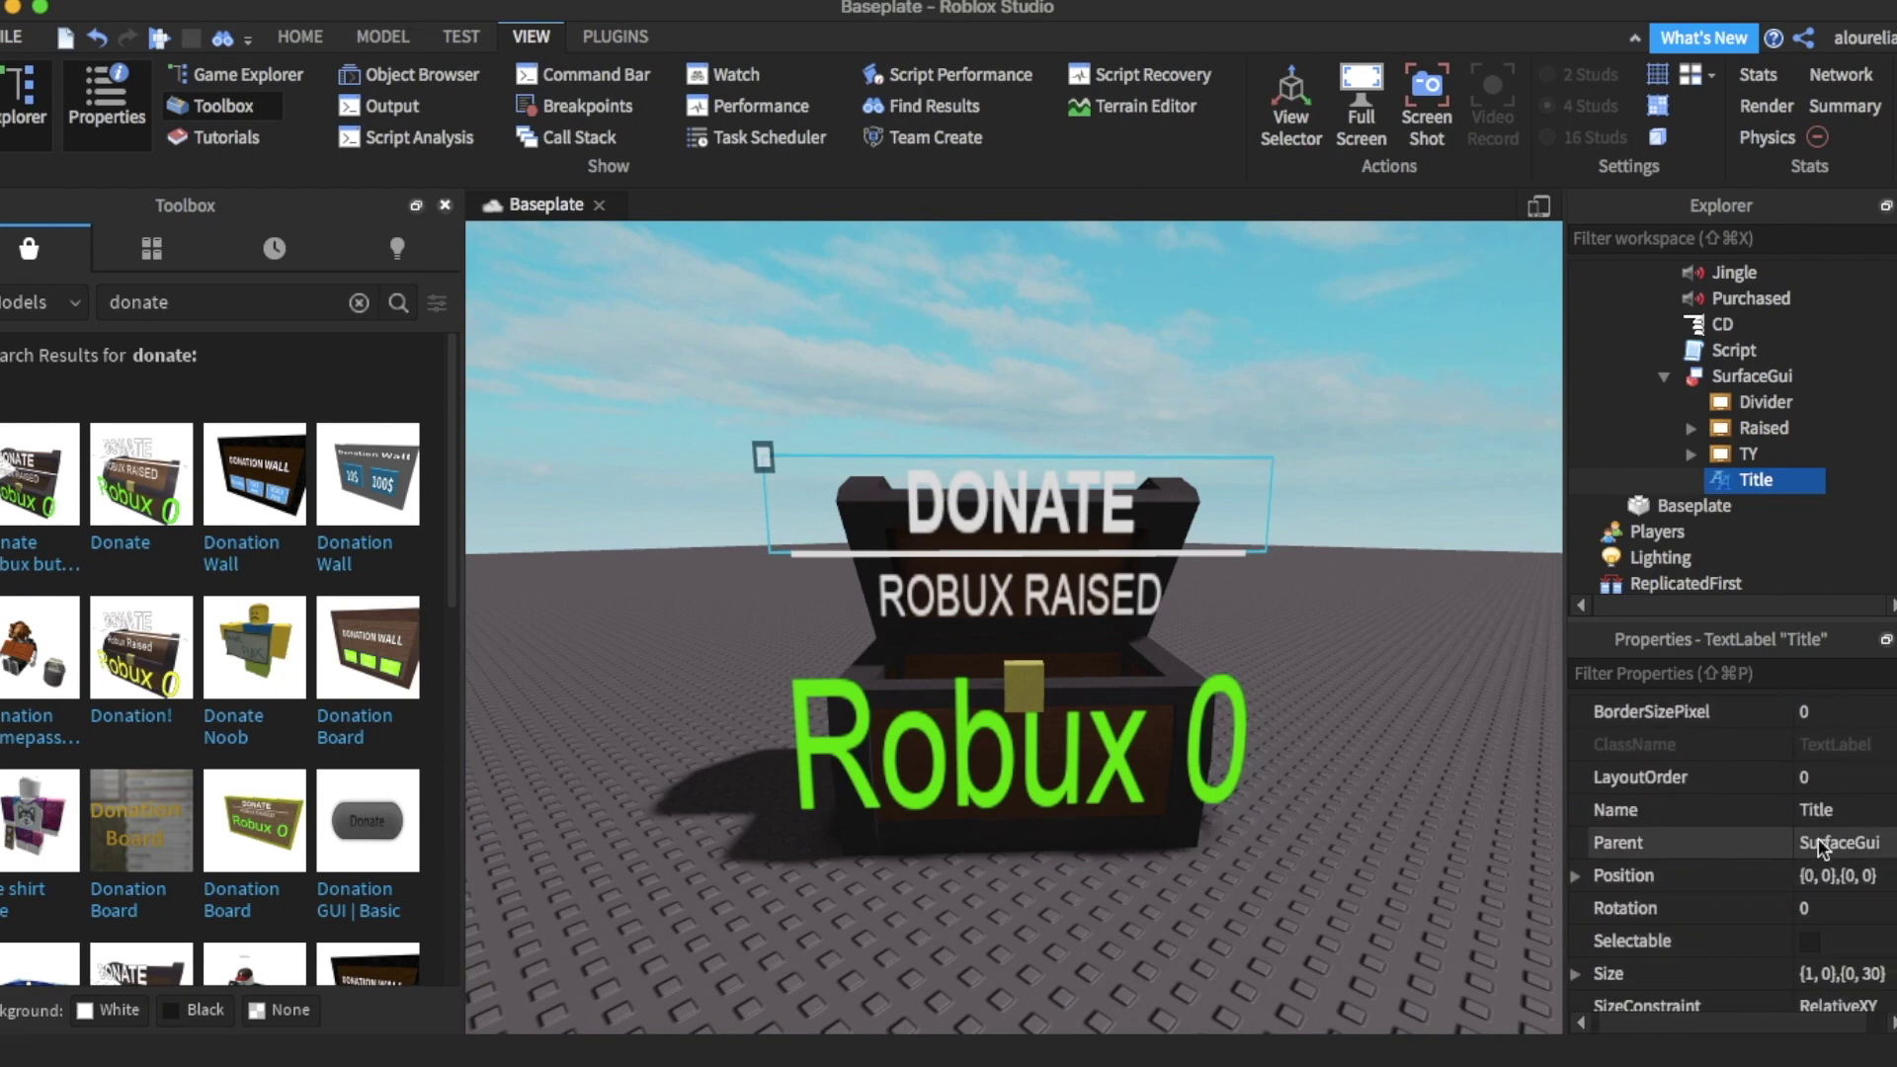
{"action": "scroll", "coordinate": [1819, 837], "scroll_direction": "down", "scroll_amount": 3}
{"action": "scroll", "coordinate": [1815, 838], "scroll_direction": "down", "scroll_amount": 3}
{"action": "scroll", "coordinate": [1809, 838], "scroll_direction": "down", "scroll_amount": 3}
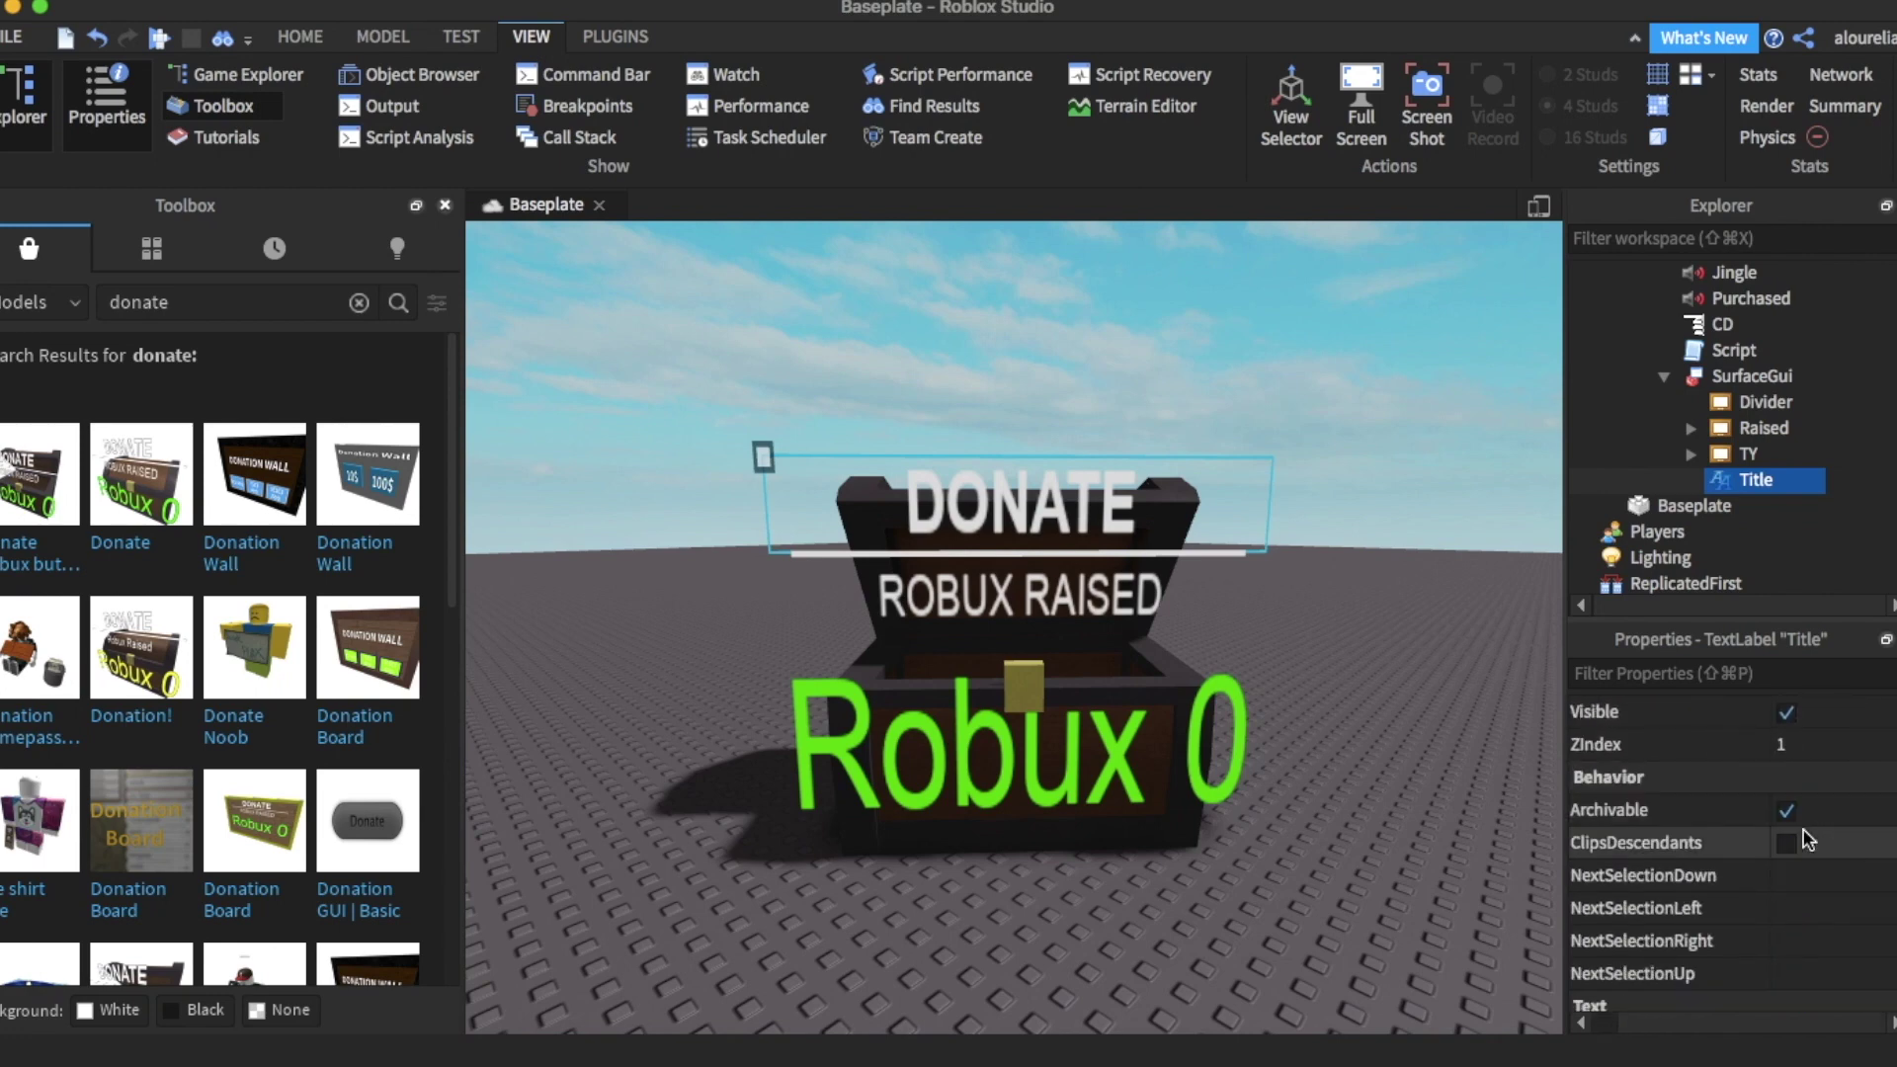
{"action": "scroll", "coordinate": [1805, 838], "scroll_direction": "down", "scroll_amount": 3}
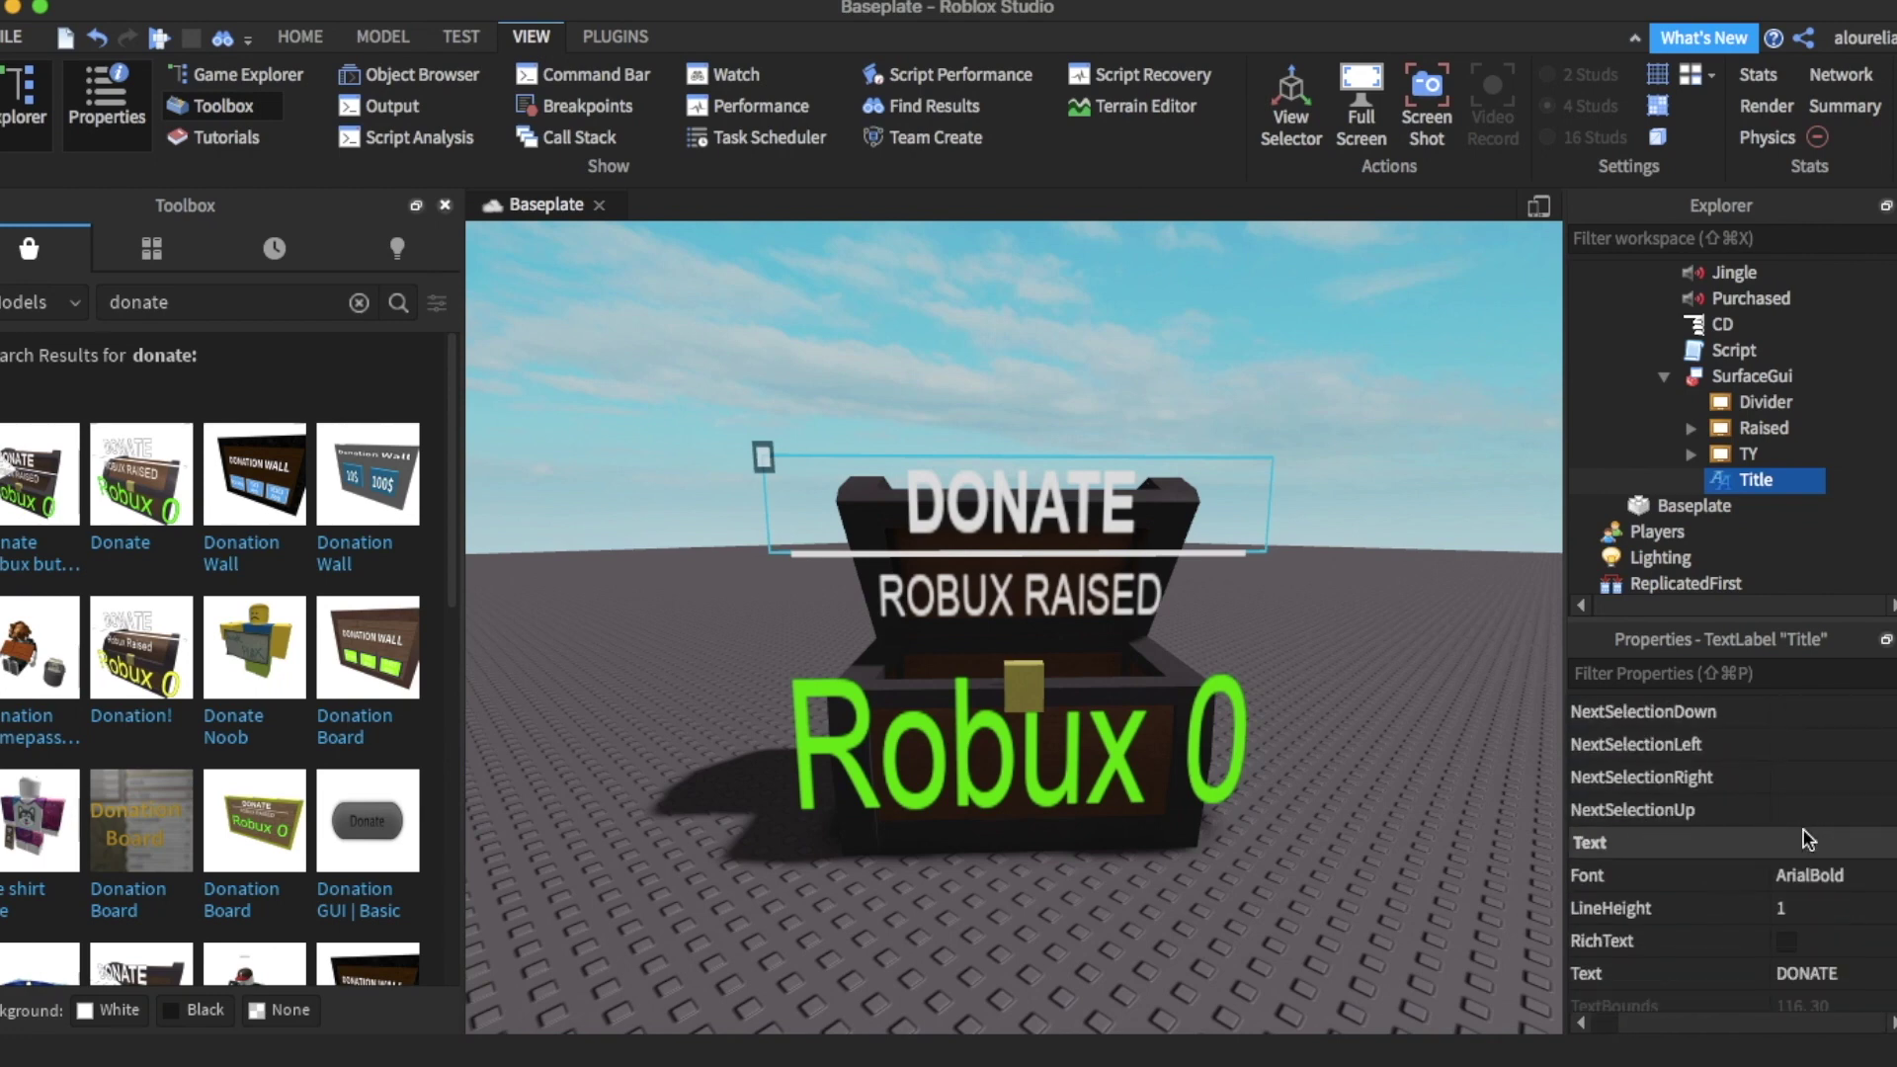
{"action": "left_click", "coordinate": [1808, 971]}
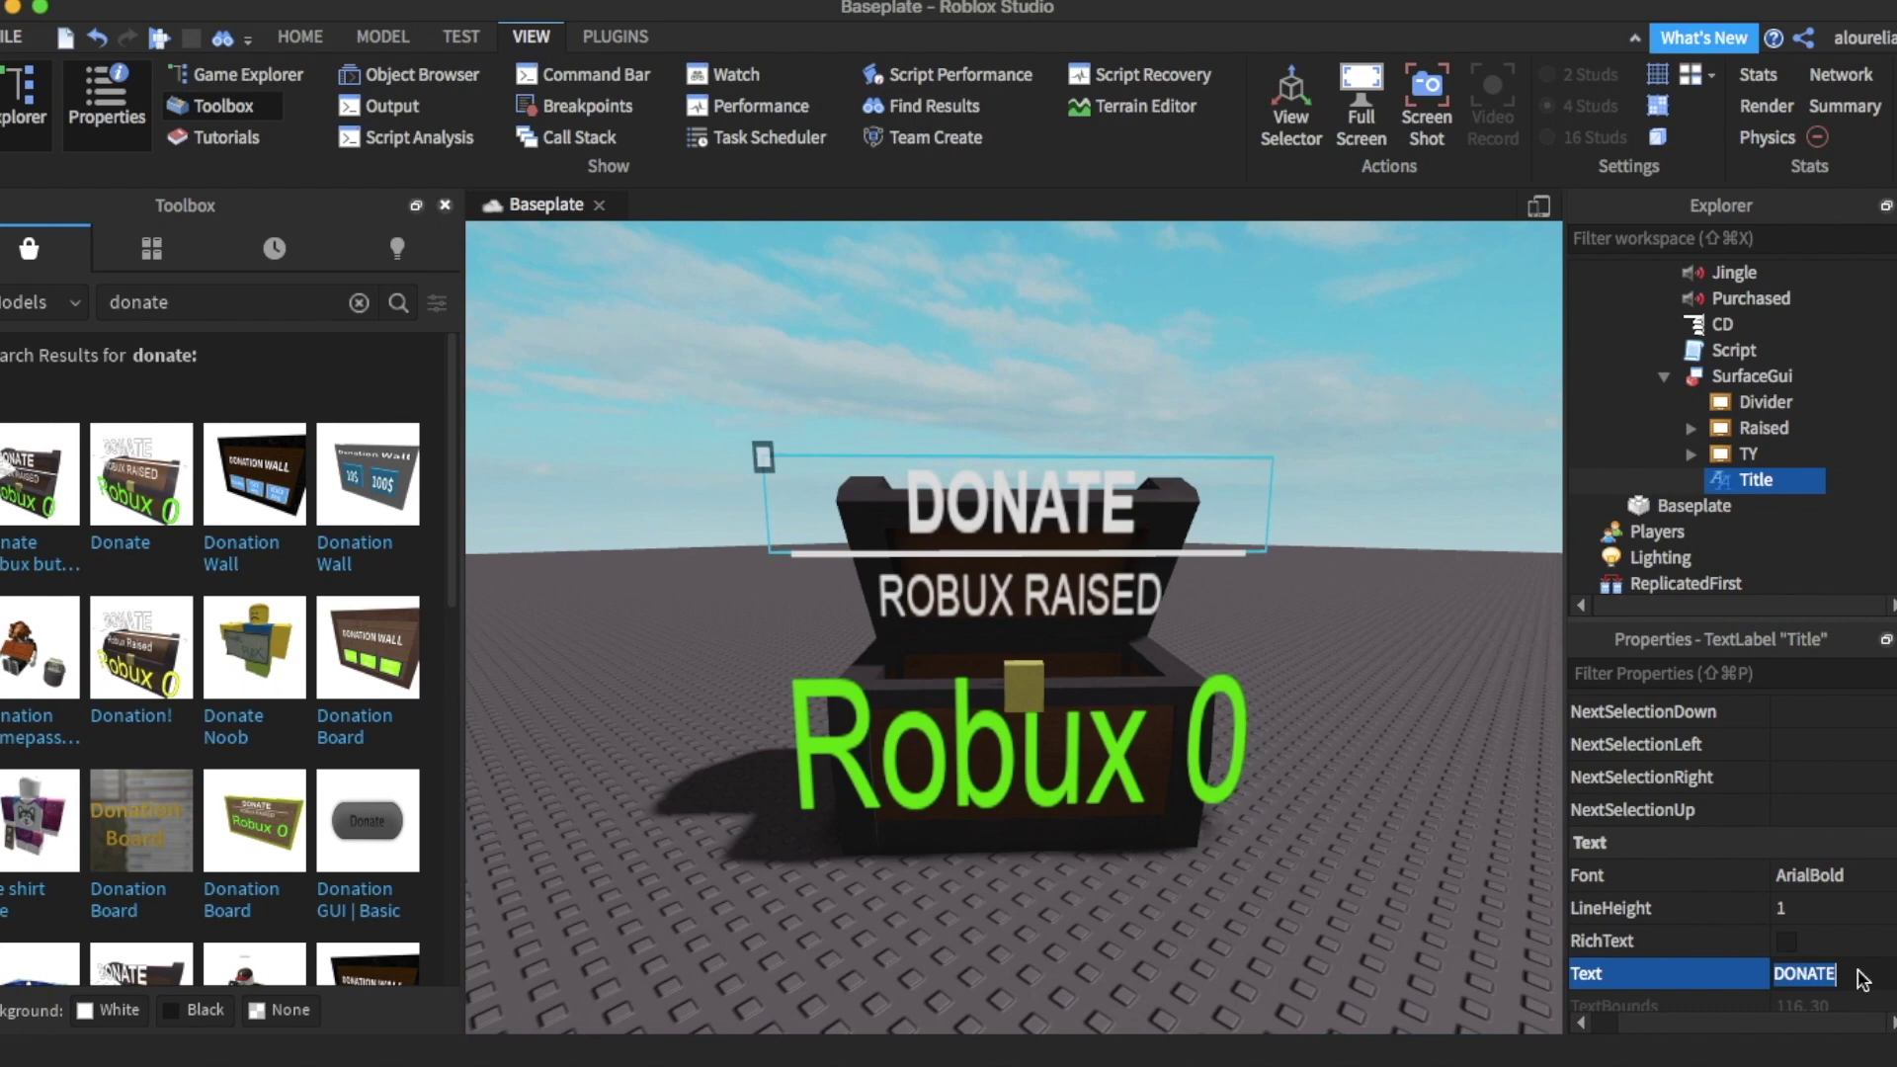
{"action": "type", "text": "hdri gfx"}
{"action": "key", "text": "Return"}
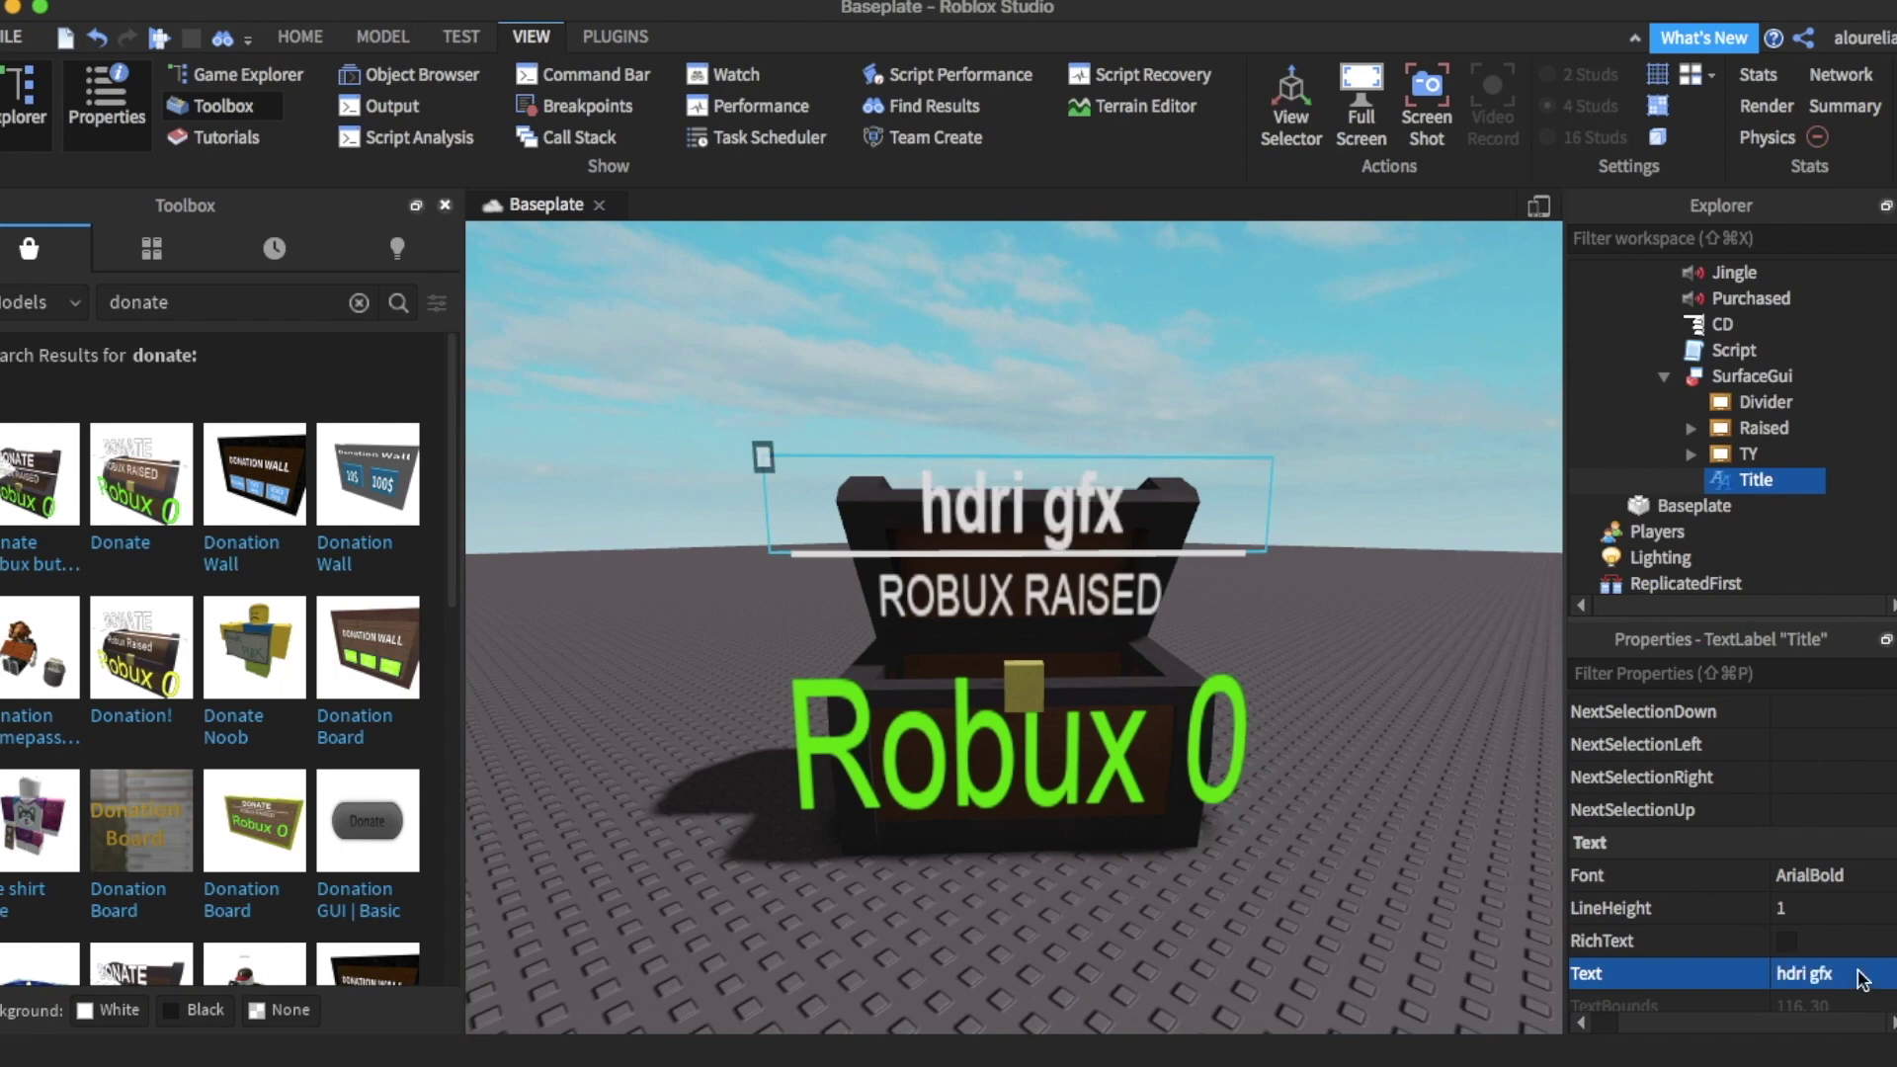
- Collapse SurfaceGui and bring up the chest's donation Script
{"action": "left_click", "coordinate": [1662, 377]}
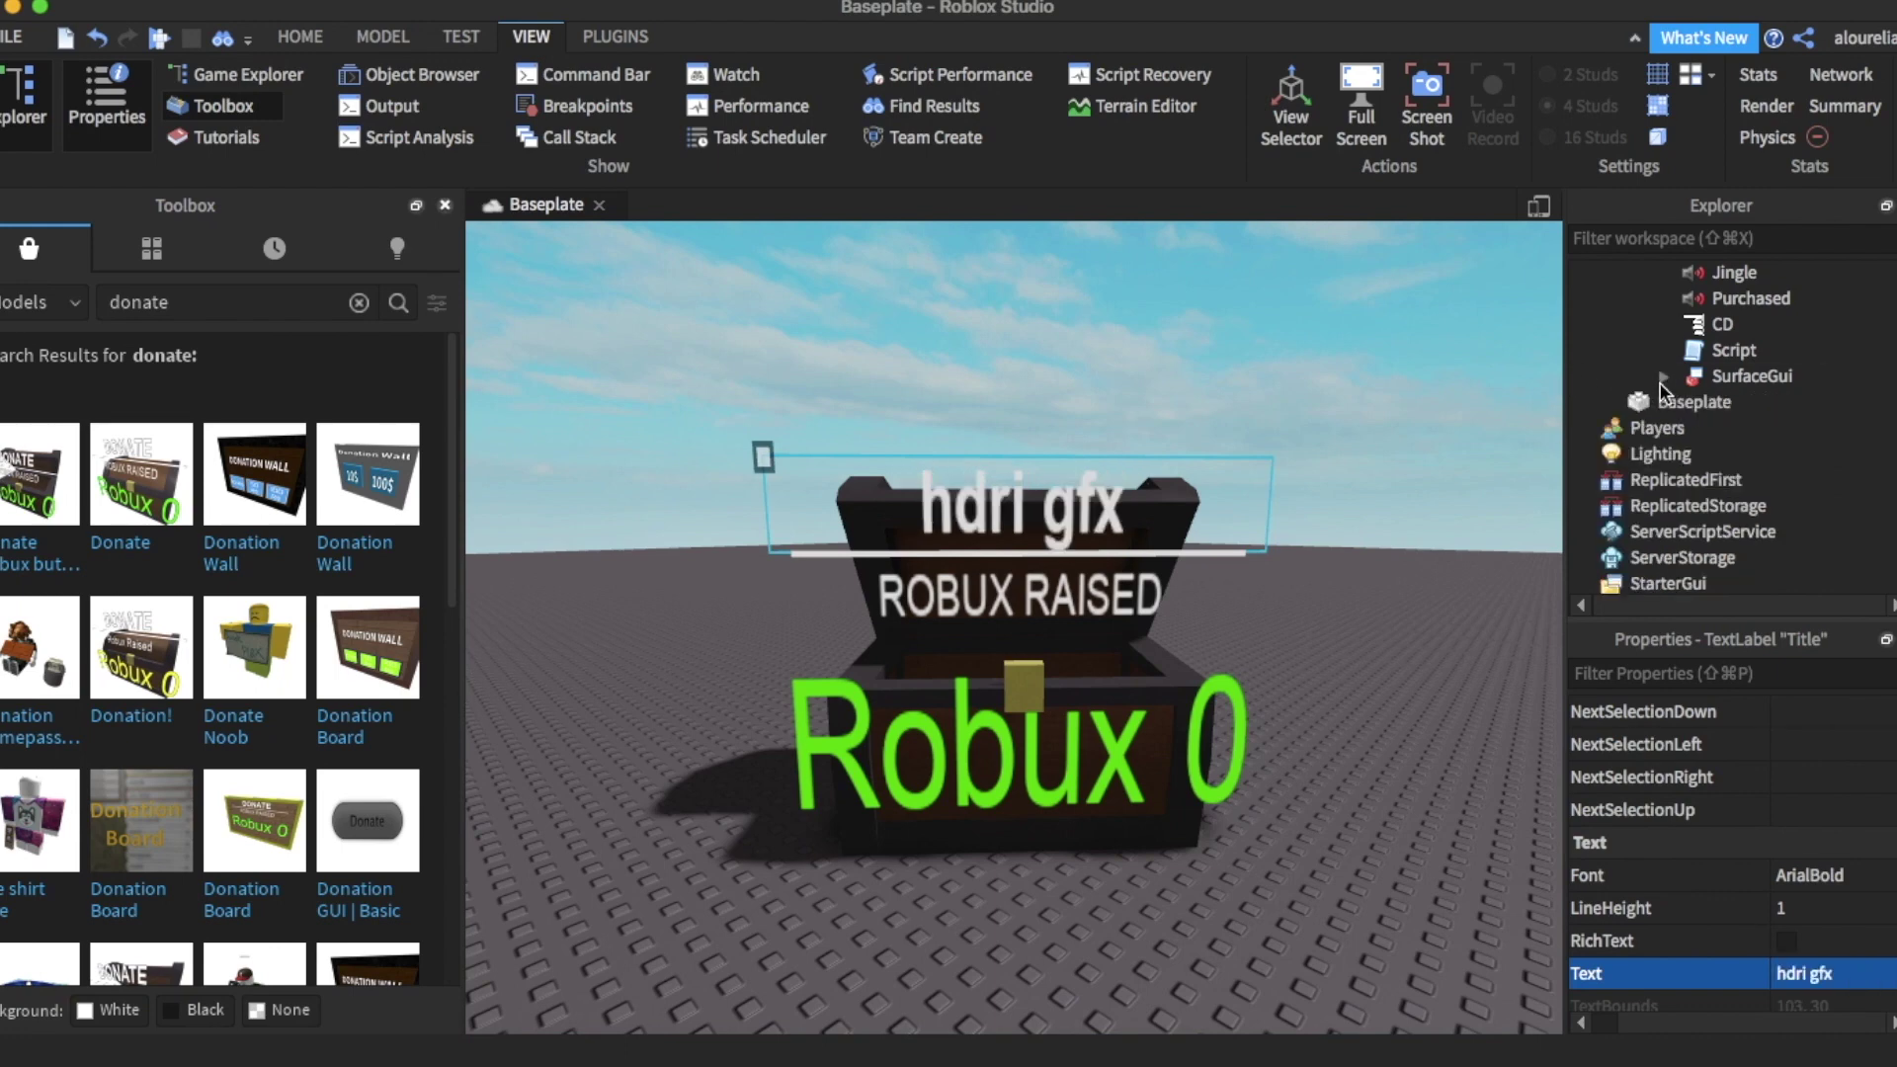
{"action": "scroll", "coordinate": [1687, 382], "scroll_direction": "up", "scroll_amount": 2}
{"action": "scroll", "coordinate": [1686, 383], "scroll_direction": "up", "scroll_amount": 1}
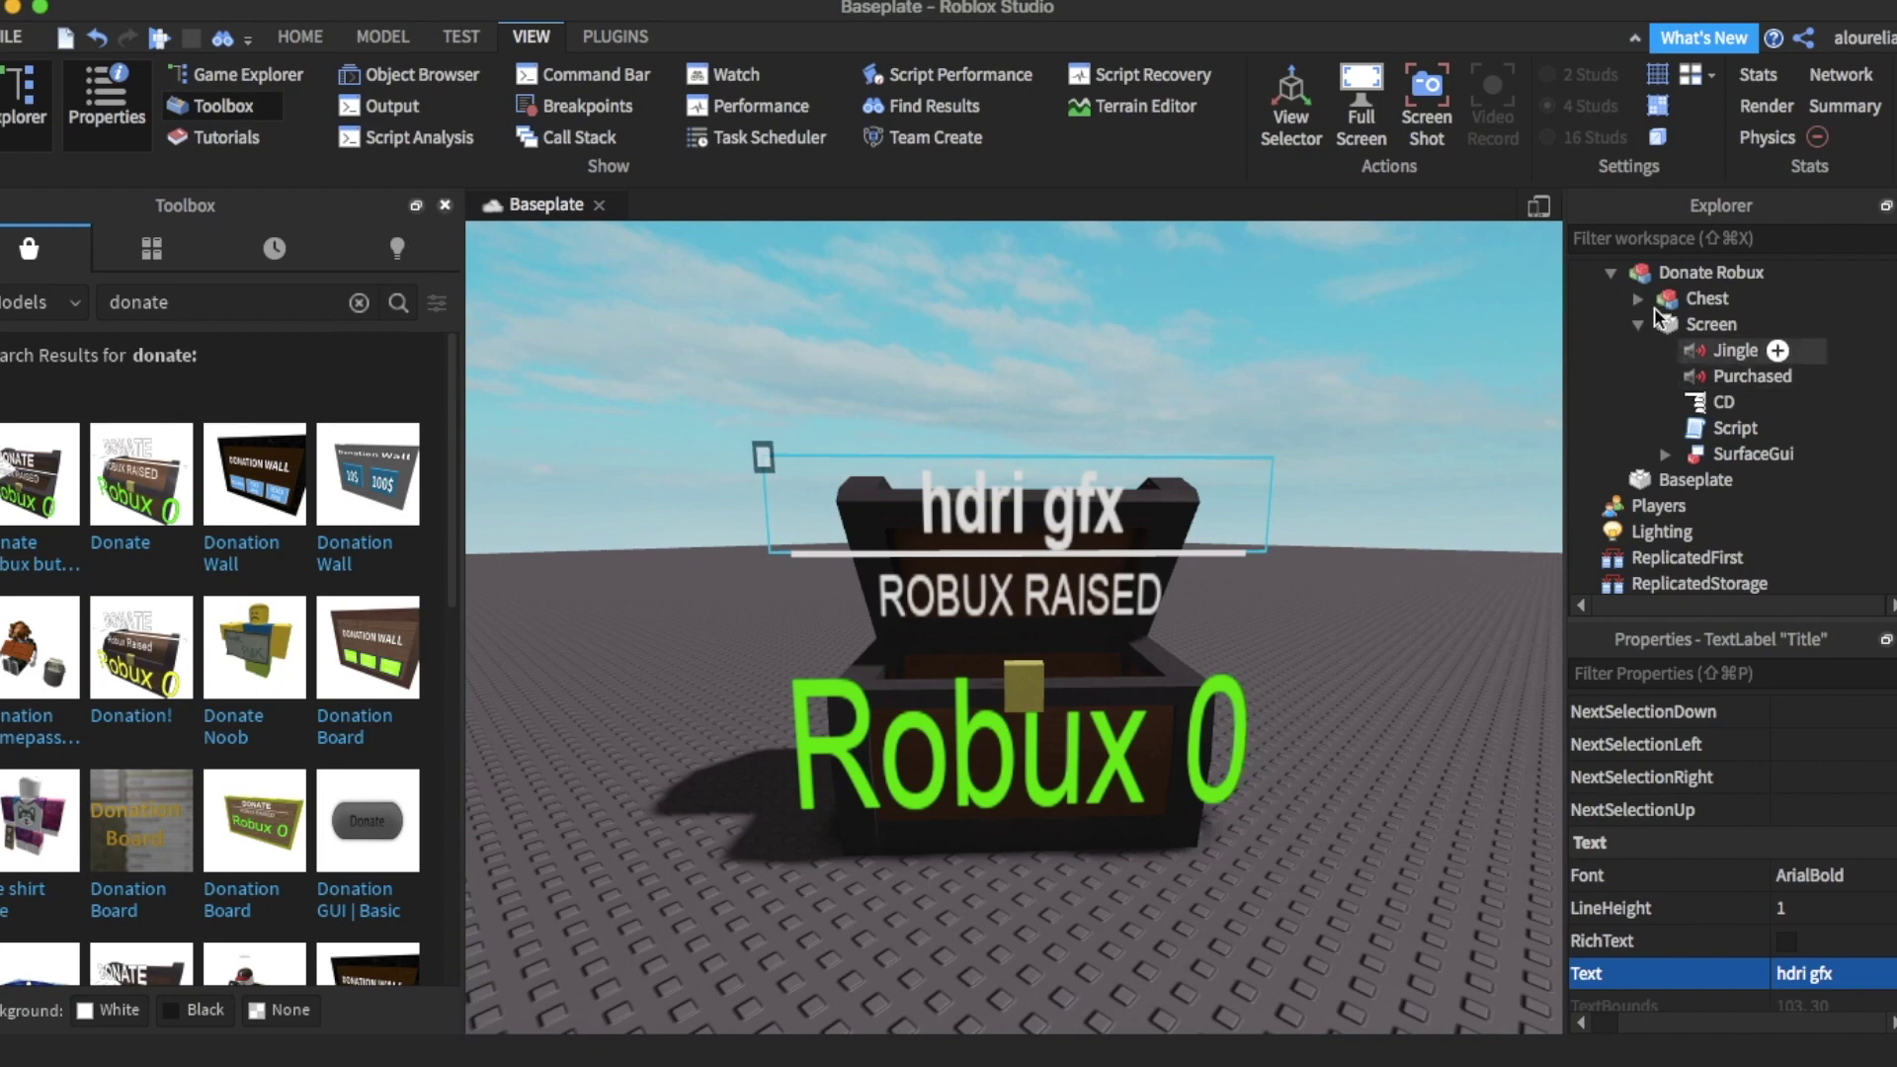
{"action": "double_click", "coordinate": [1717, 426]}
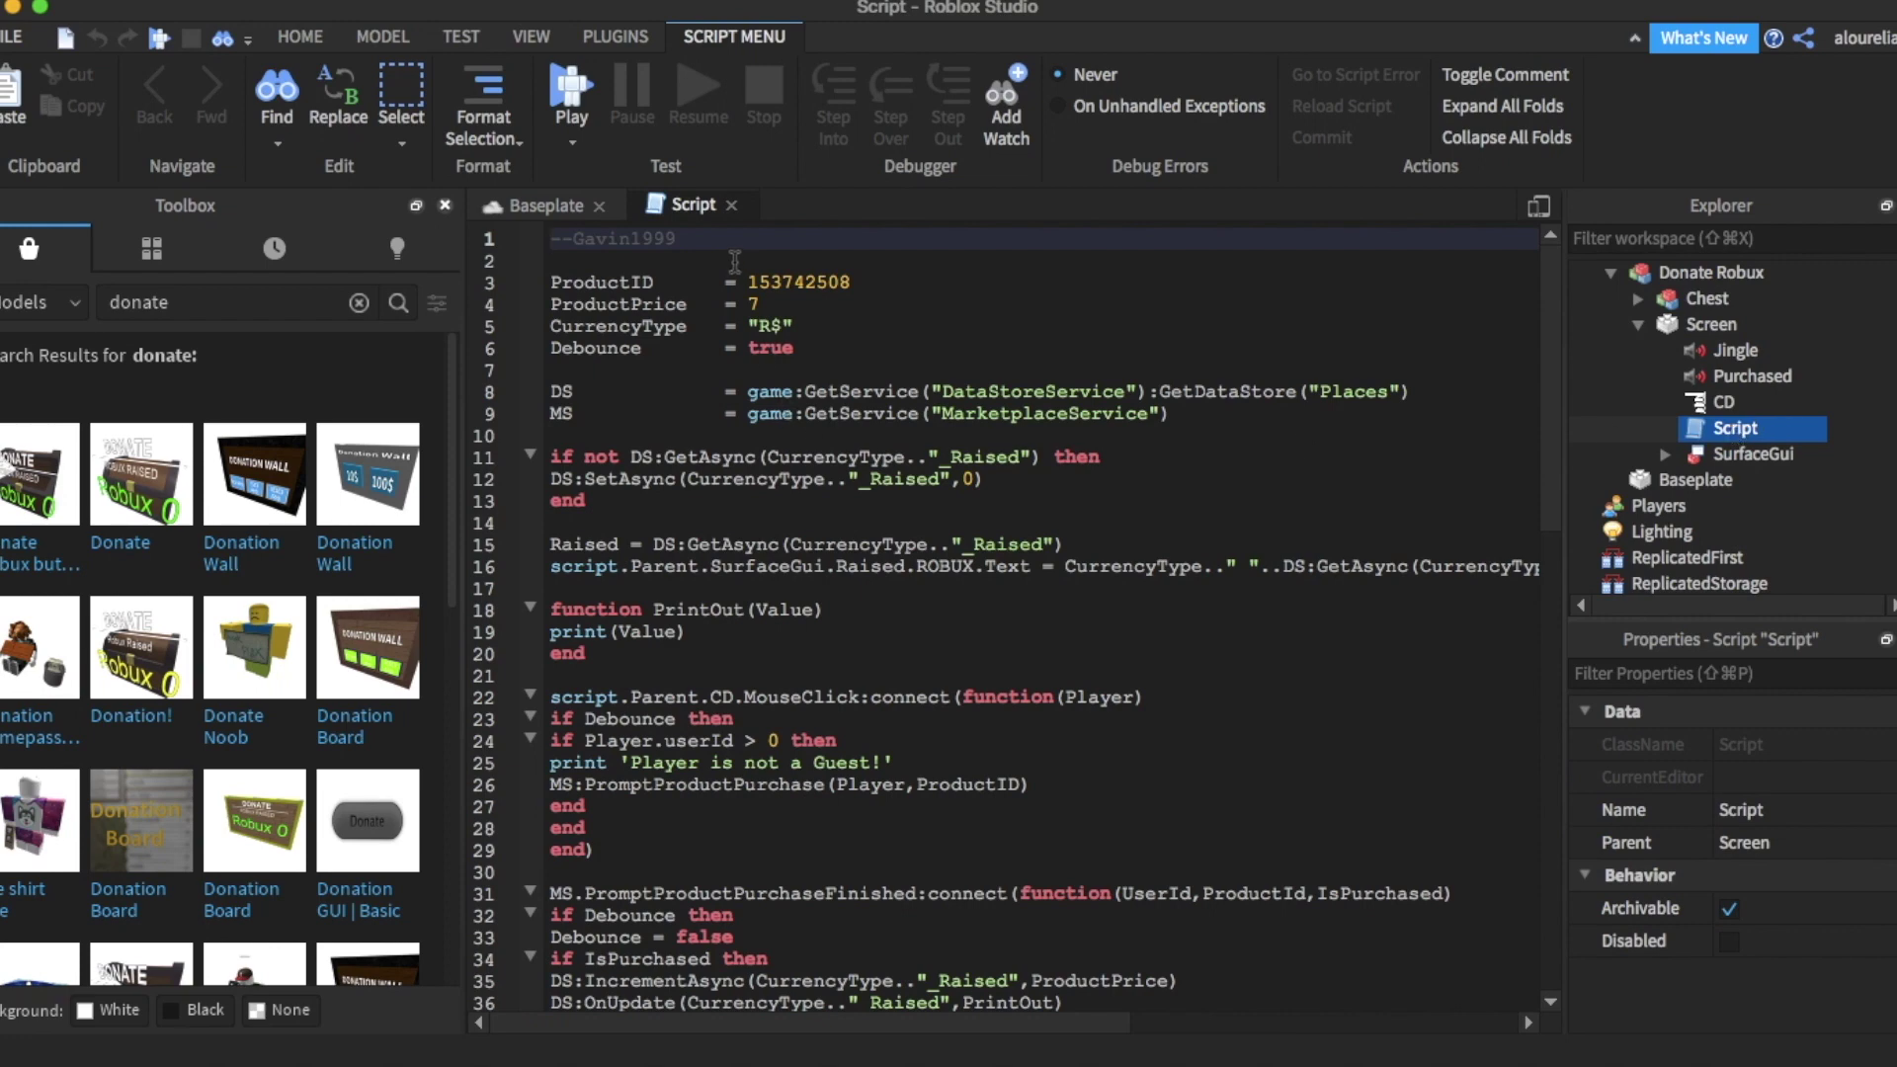
- Change the script's ProductPrice from 7 to 50 Robux
{"action": "left_click", "coordinate": [783, 304]}
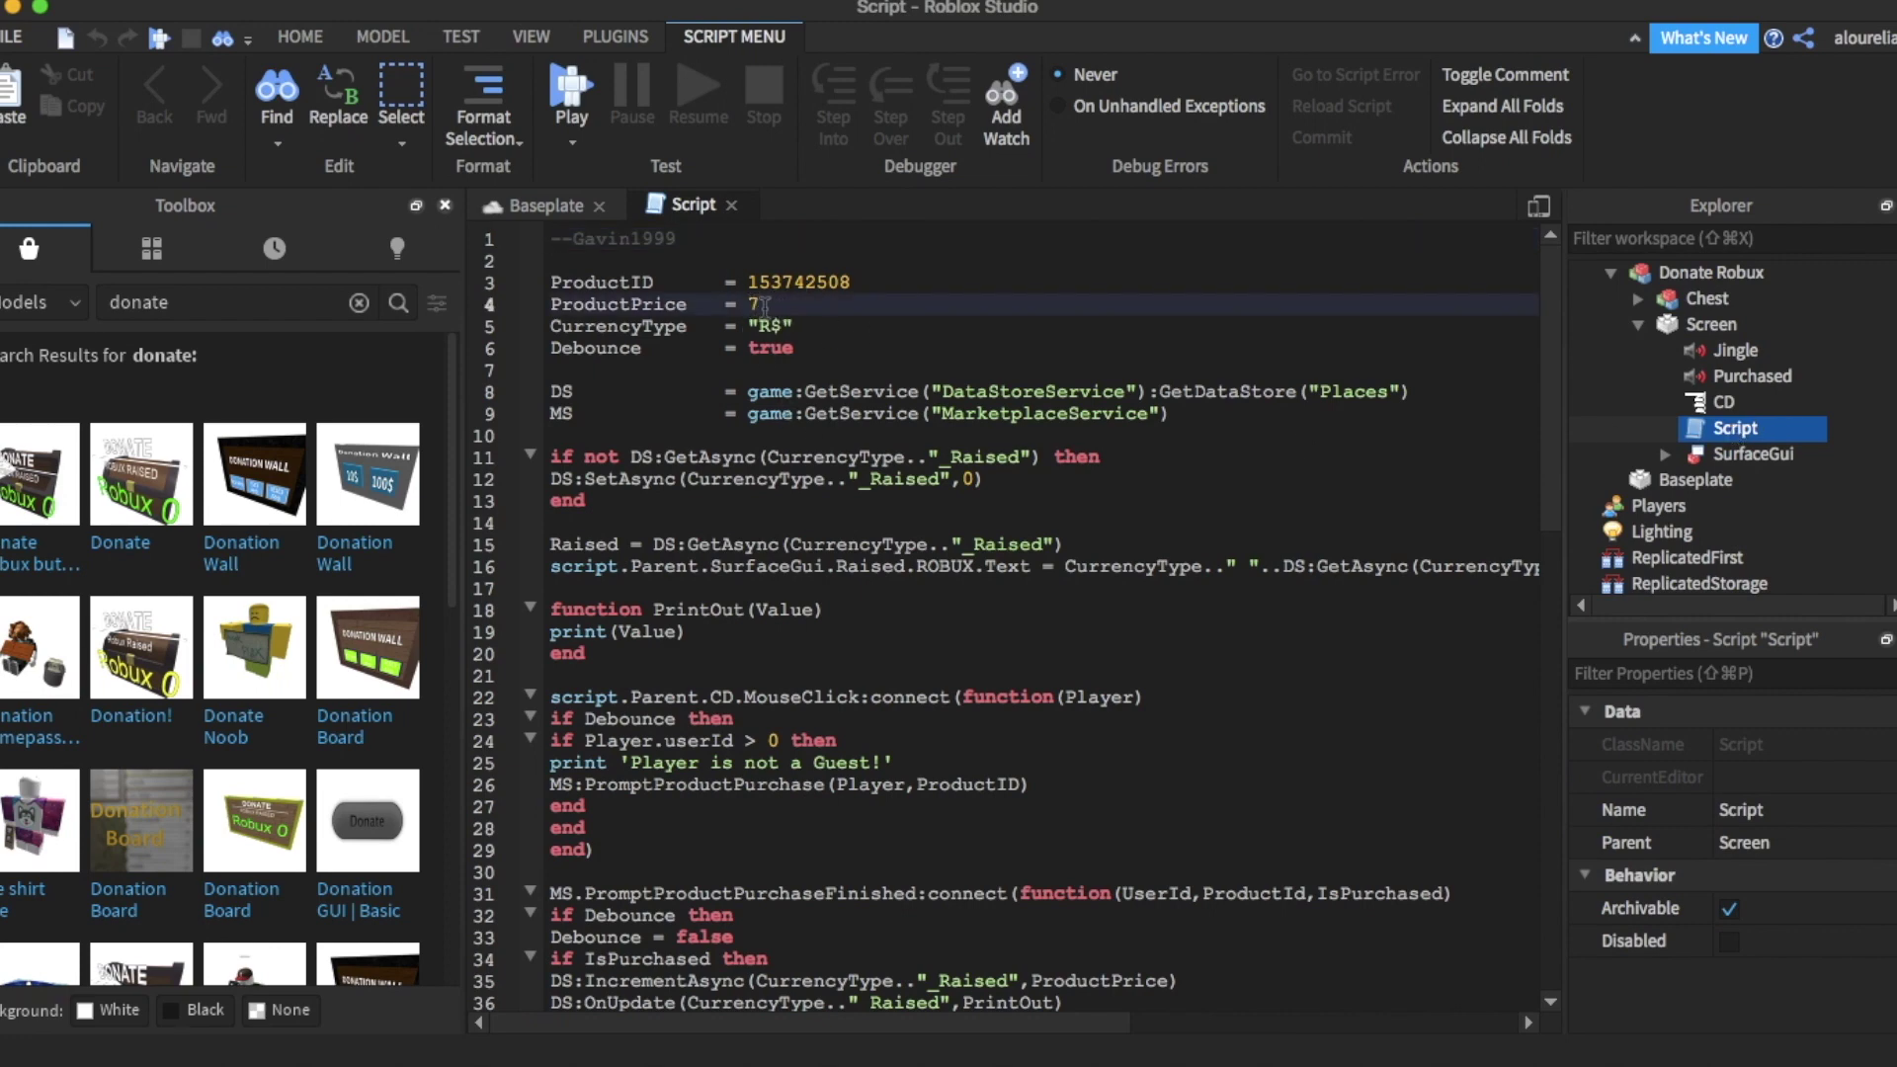
{"action": "left_click", "coordinate": [778, 326]}
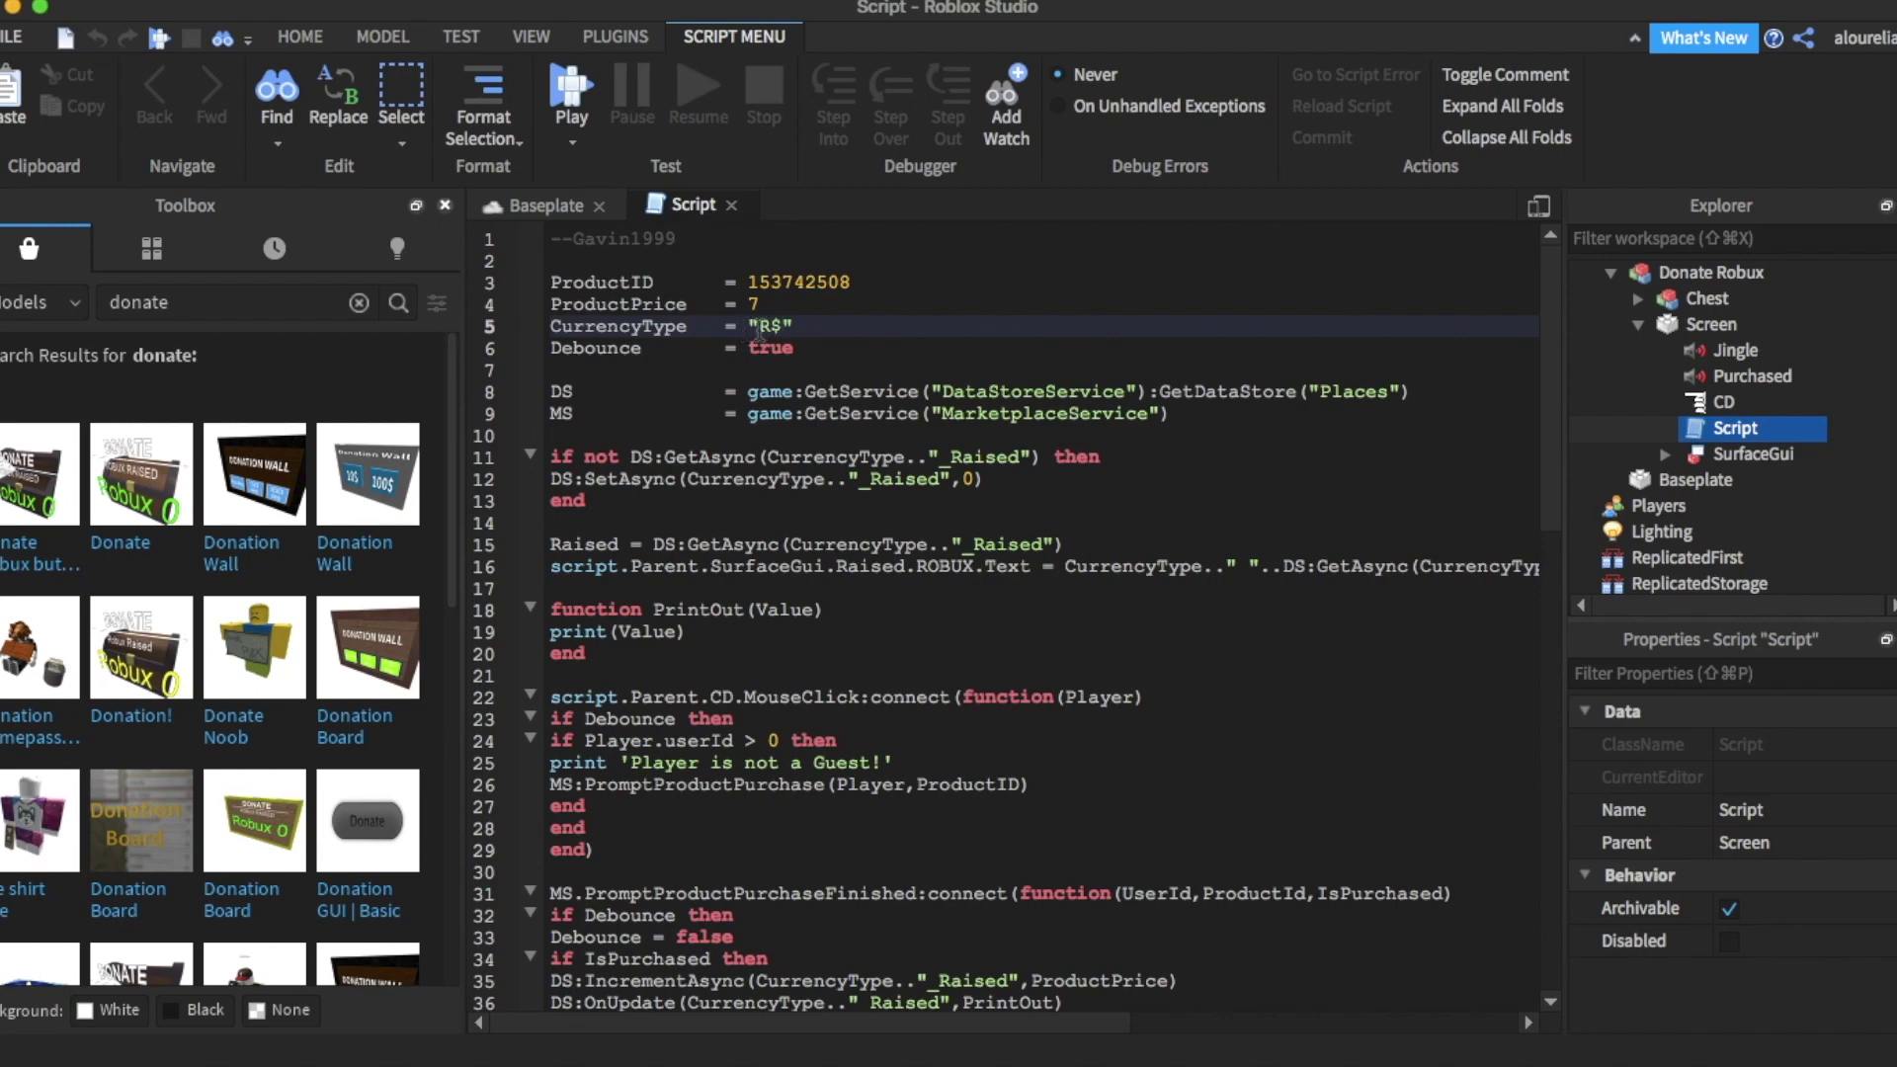
{"action": "left_click_drag", "start_coordinate": [749, 326], "coordinate": [798, 326]}
{"action": "left_click", "coordinate": [829, 305]}
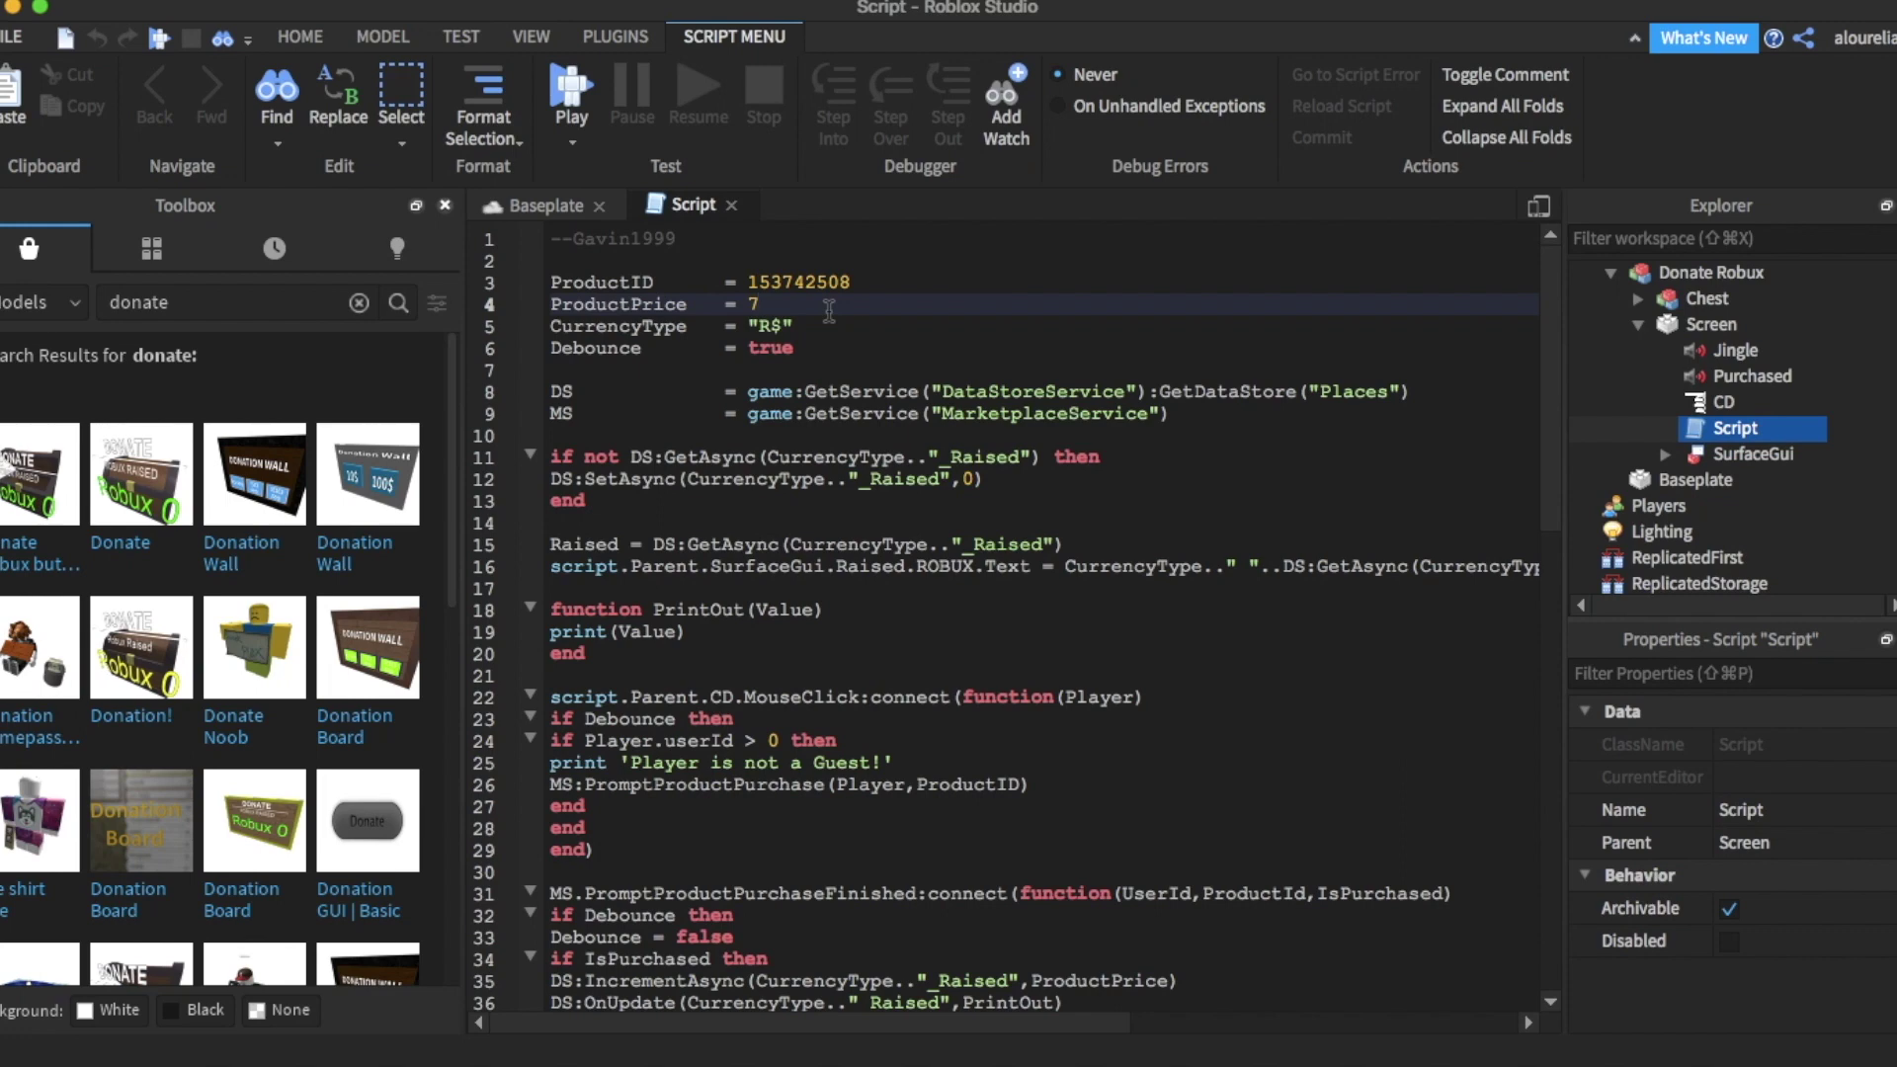
{"action": "key", "text": "BackSpace"}
{"action": "type", "text": "50"}
- Select the script's product ID value 153742508 and go to the file menu
{"action": "left_click_drag", "start_coordinate": [889, 282], "coordinate": [750, 283]}
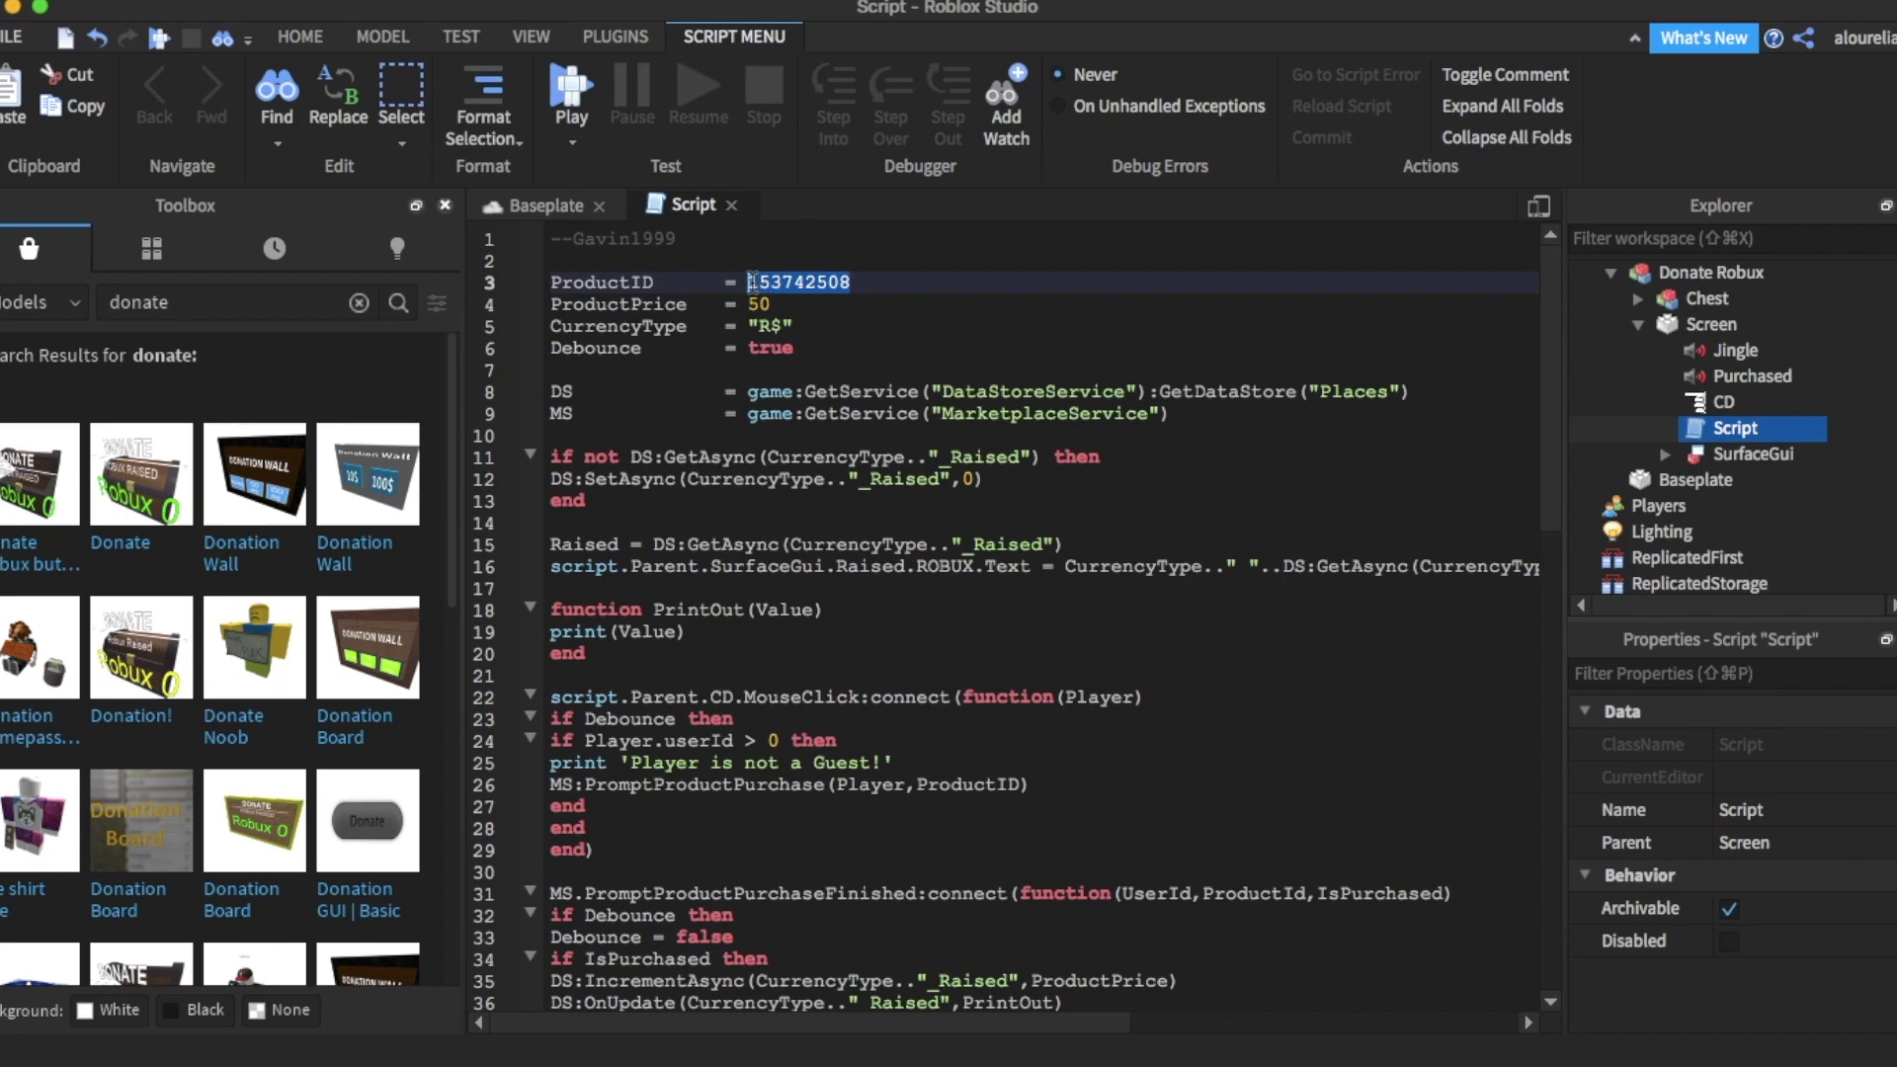
{"action": "left_click", "coordinate": [868, 283]}
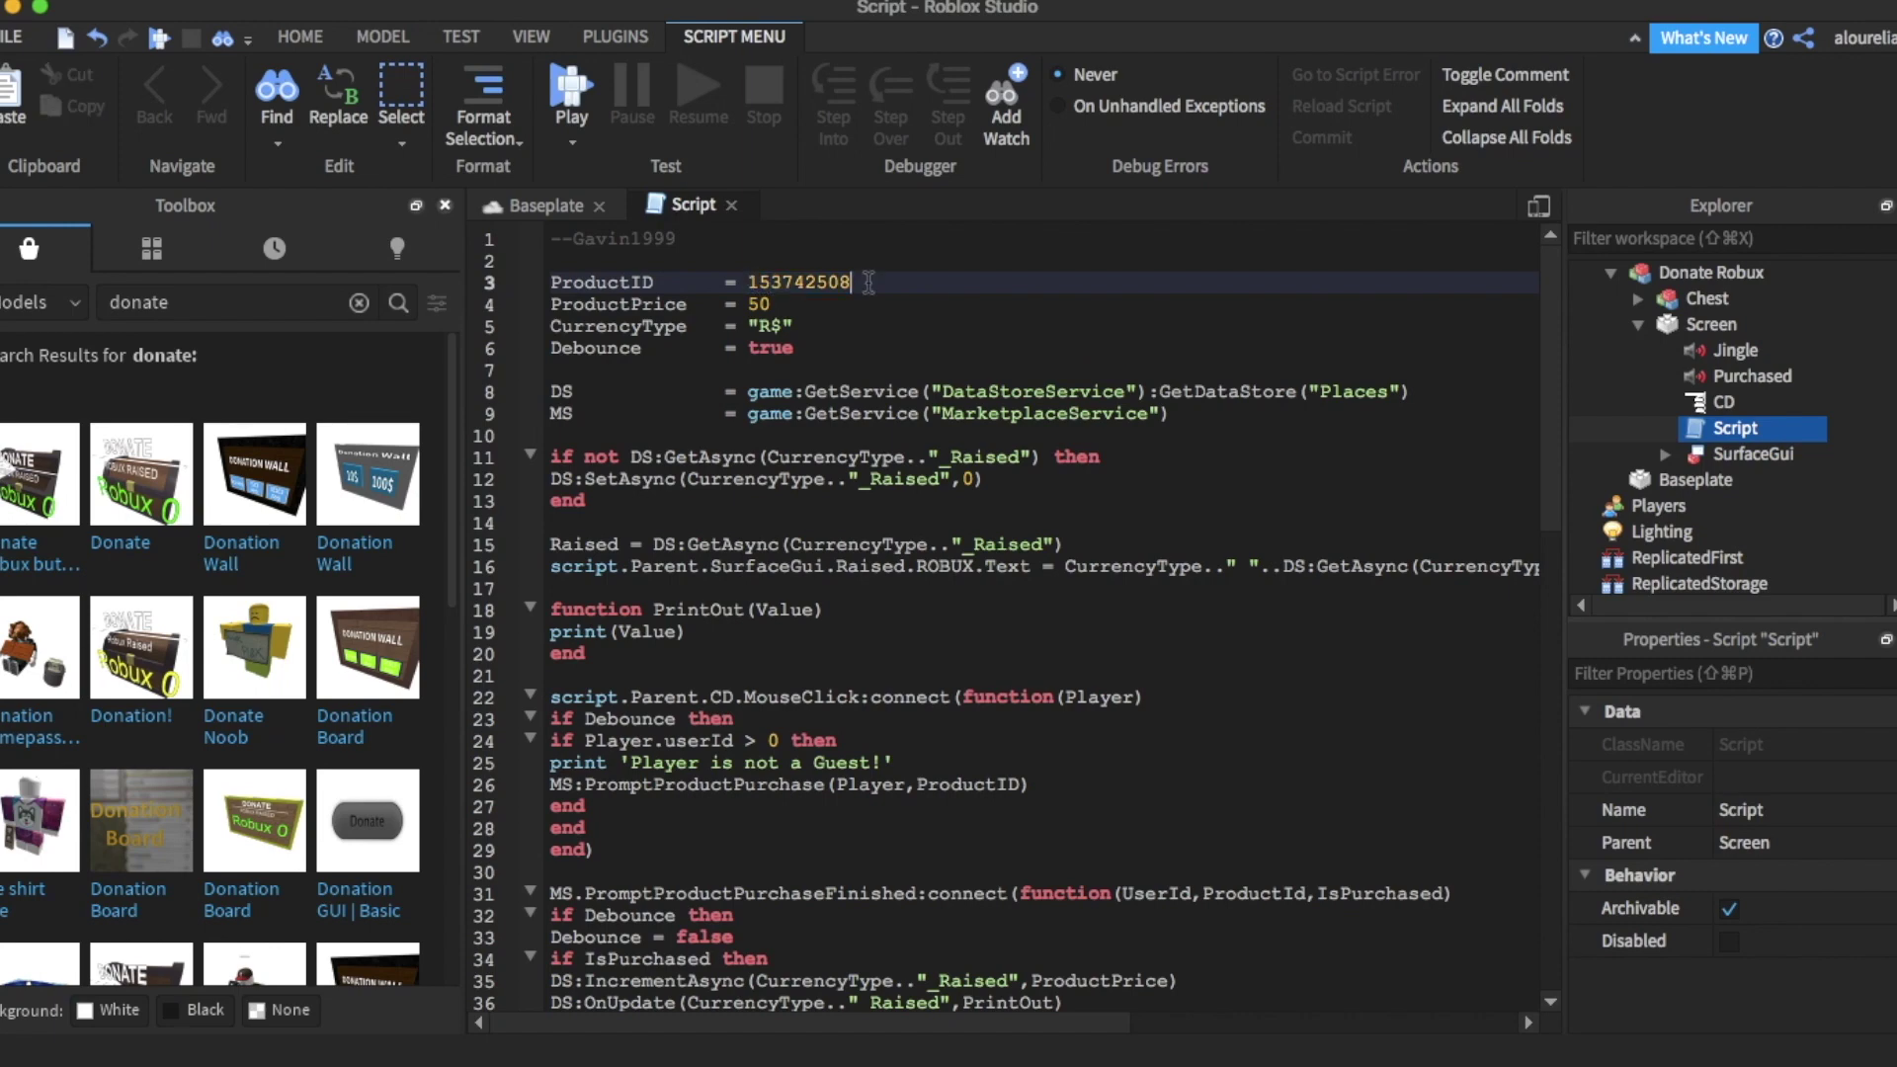
{"action": "left_click", "coordinate": [11, 44]}
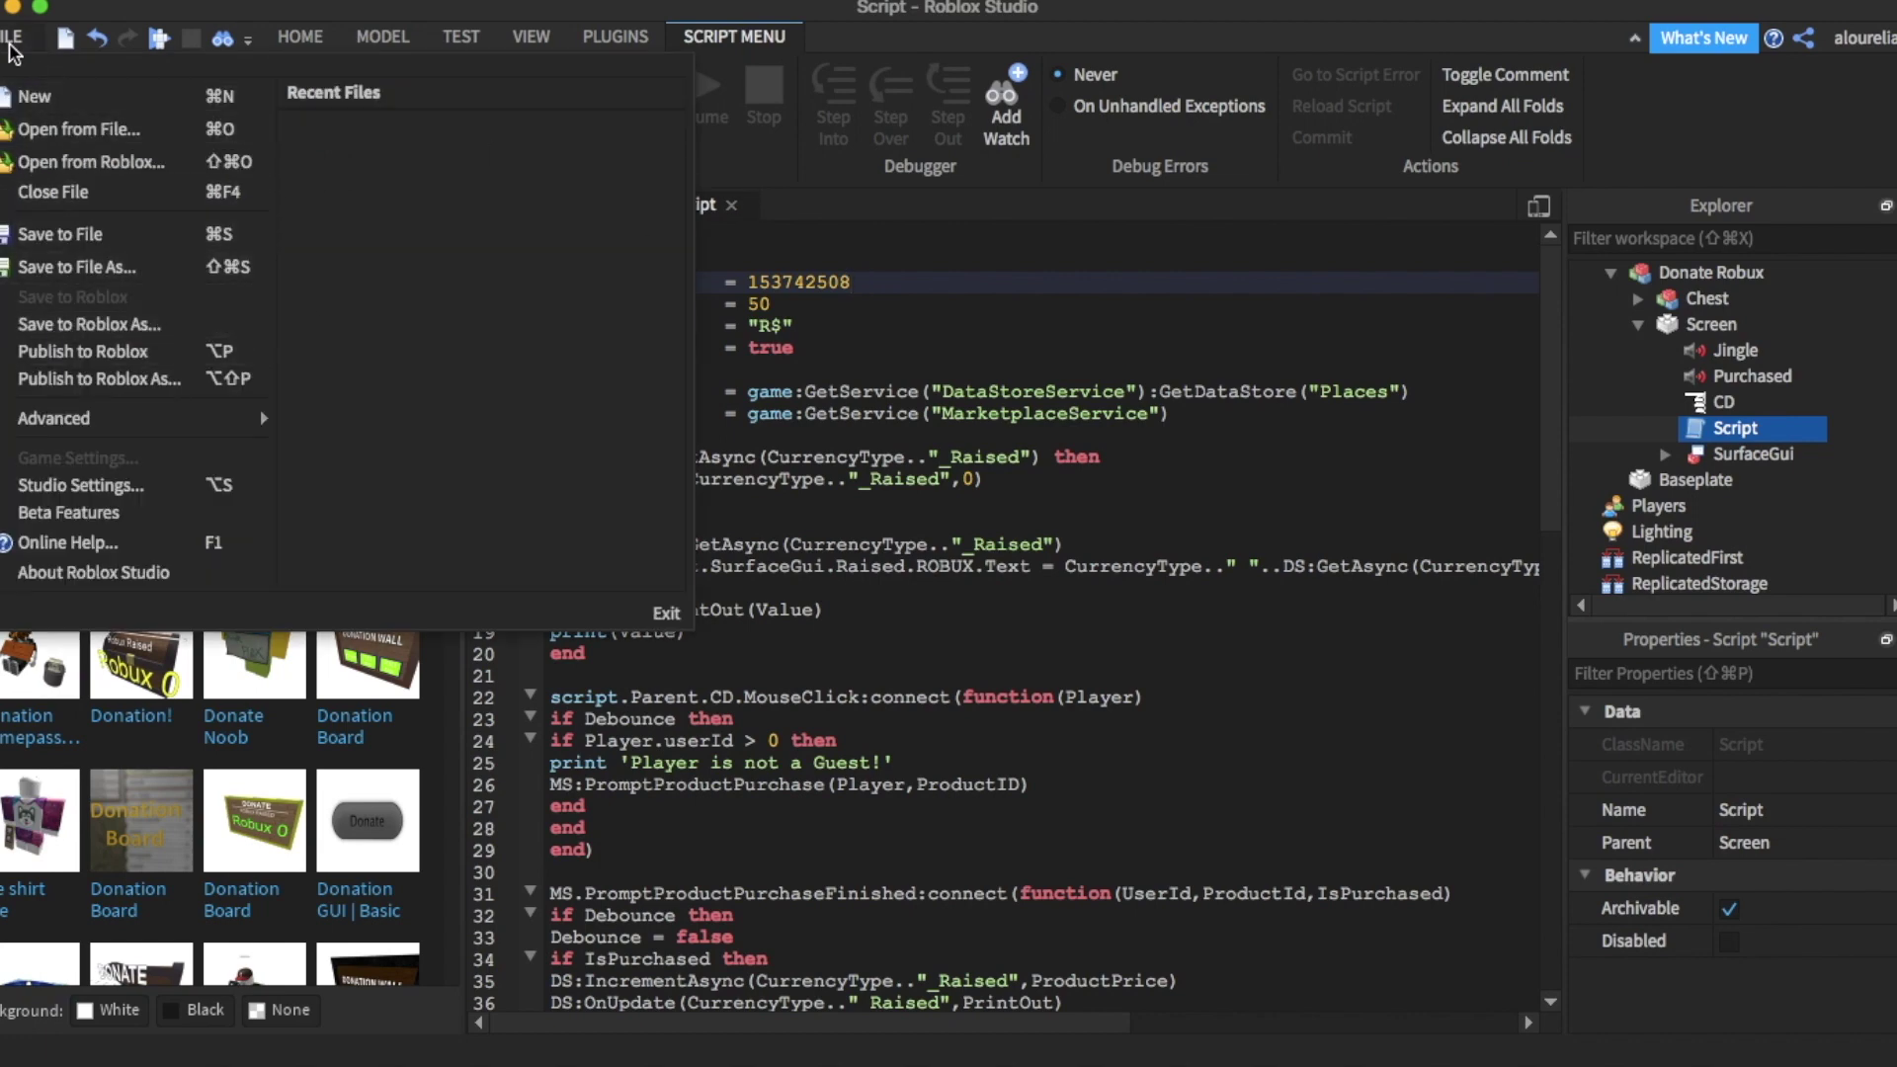
- Close the baseplate place and open the group game 'gfx payment!'
{"action": "left_click", "coordinate": [33, 95]}
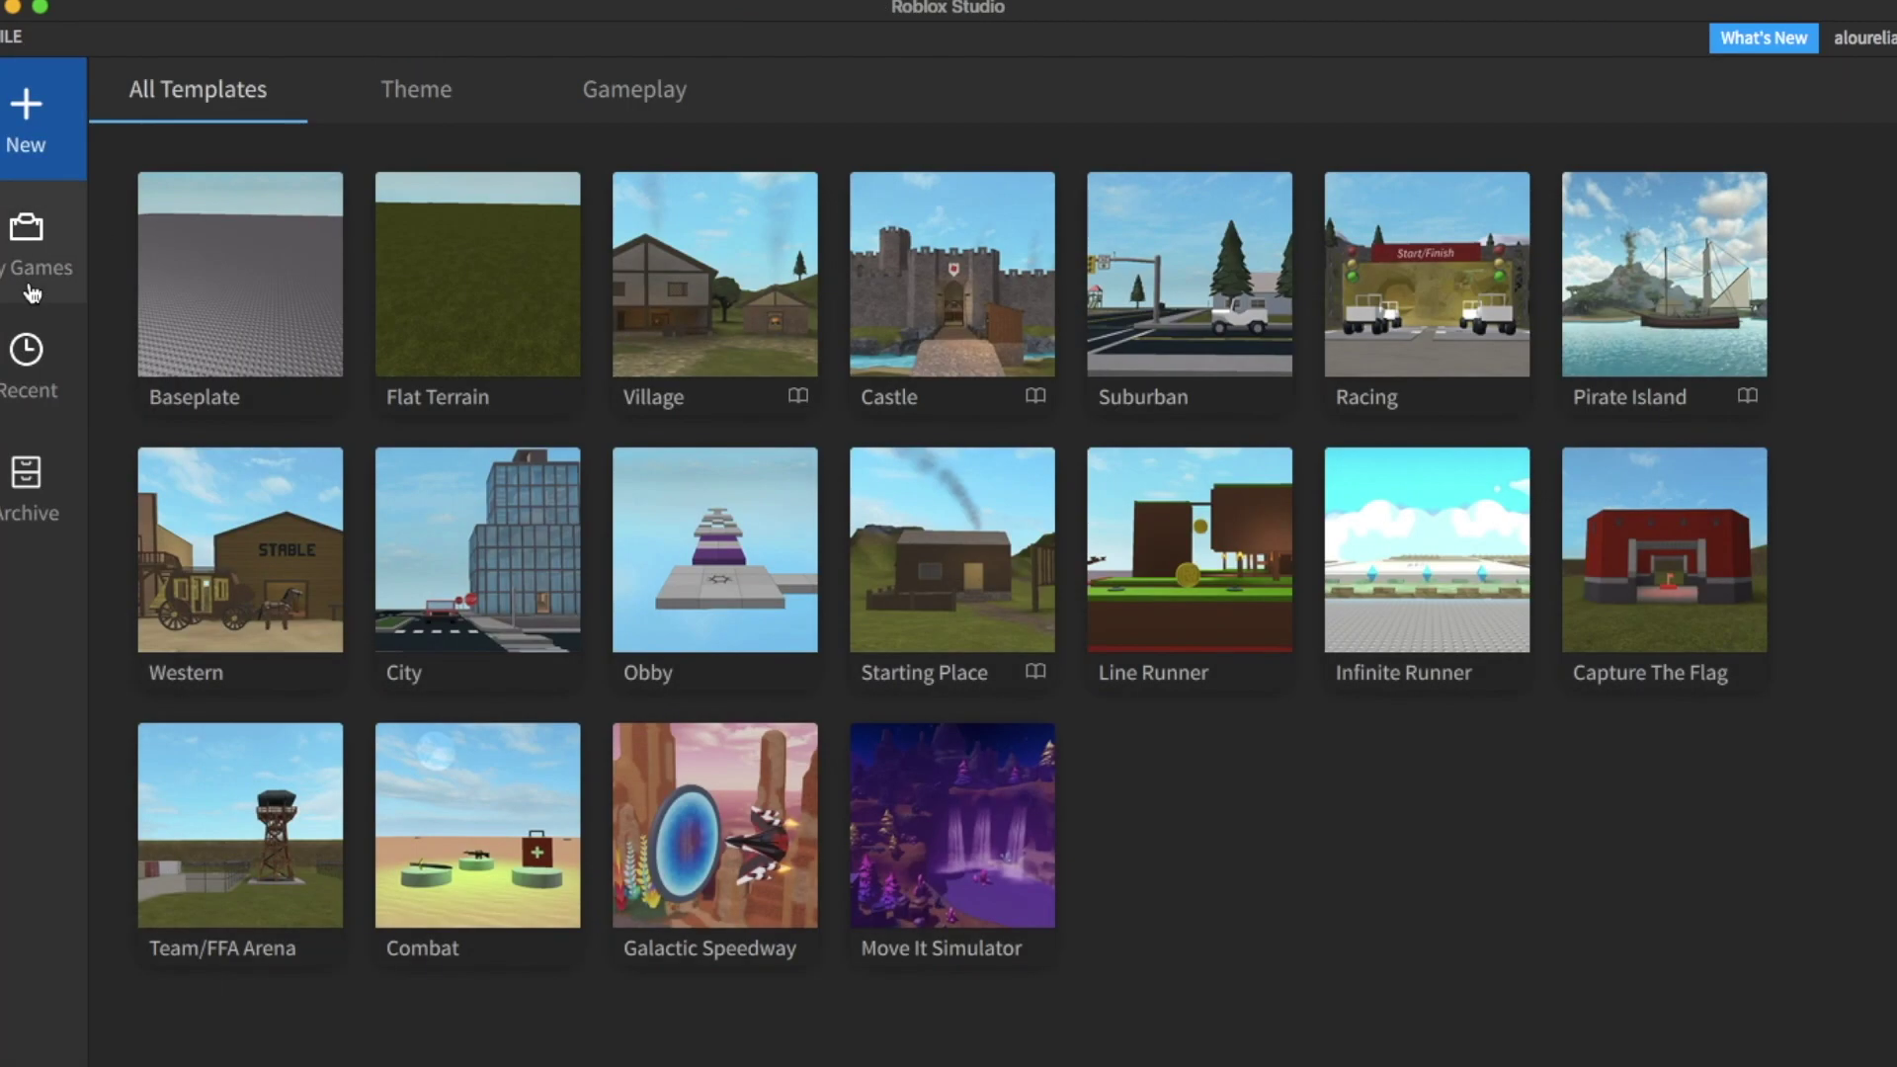
{"action": "left_click", "coordinate": [33, 281]}
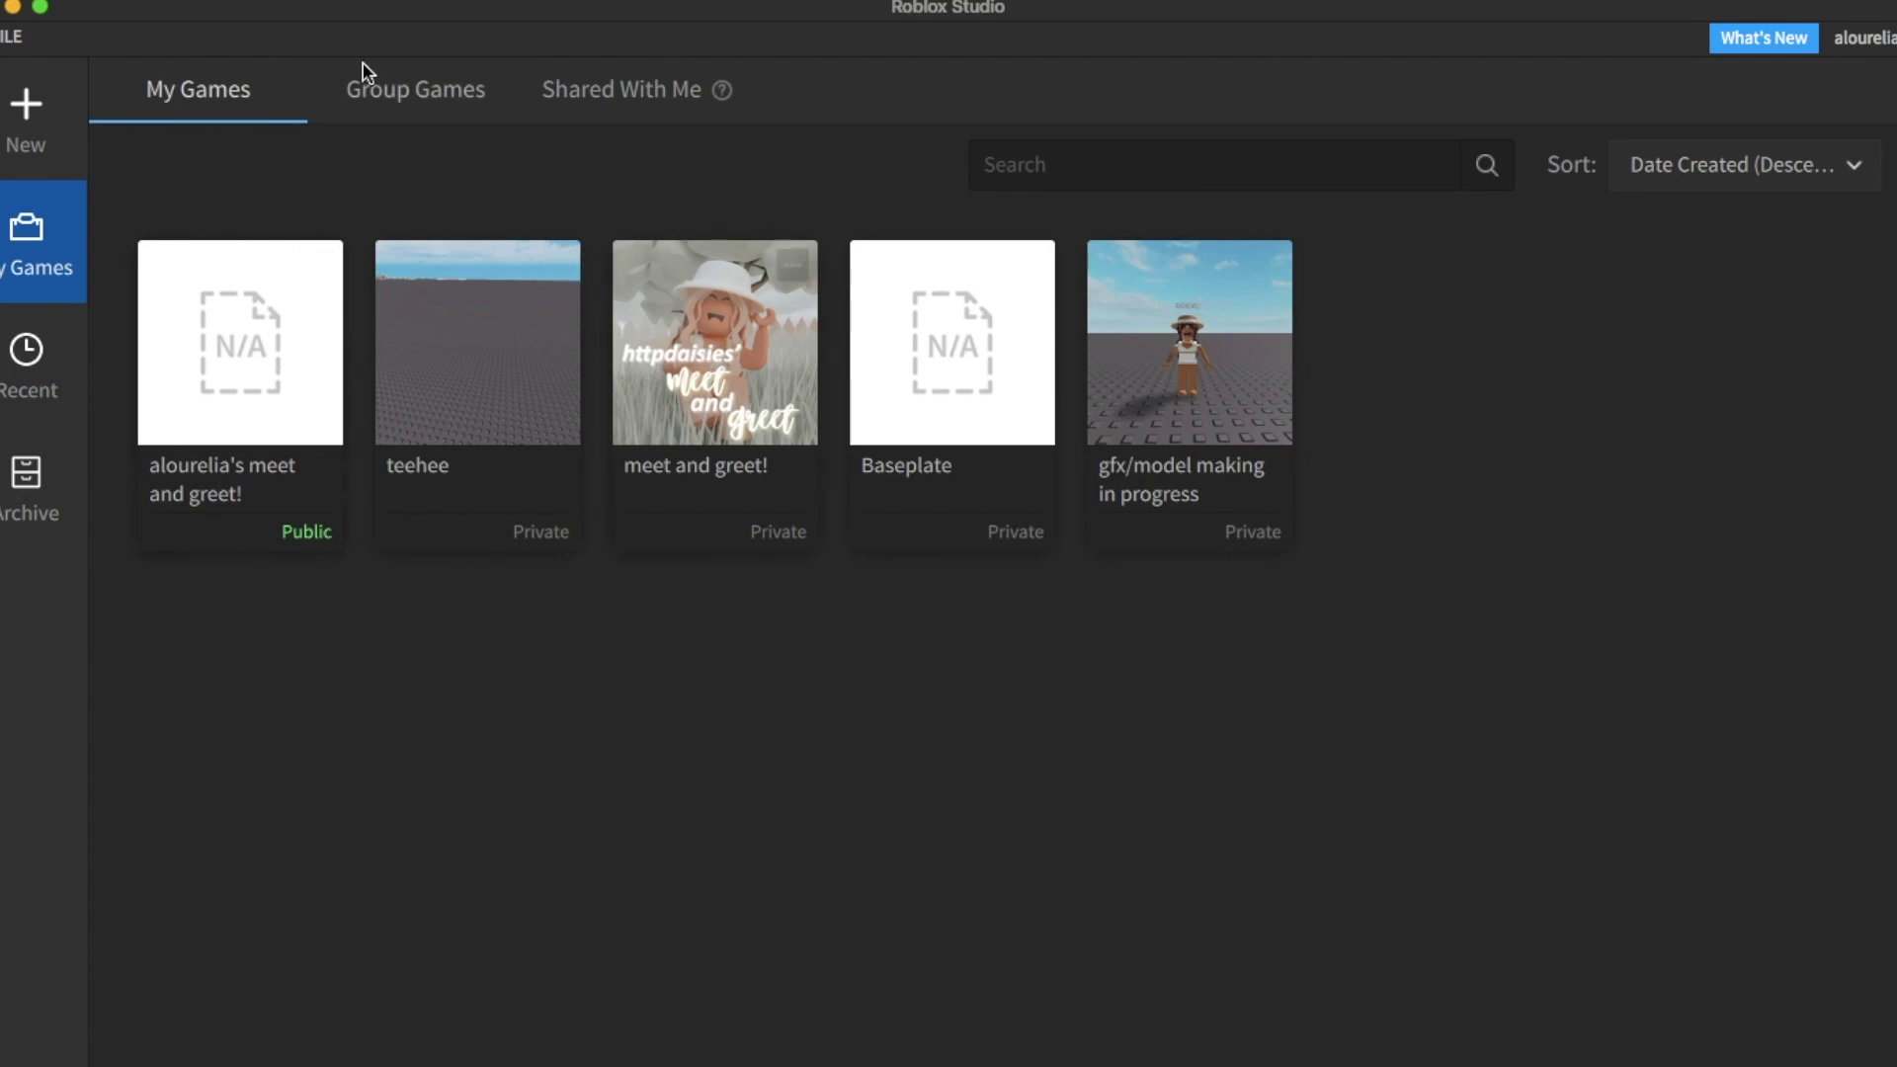
{"action": "left_click", "coordinate": [379, 89]}
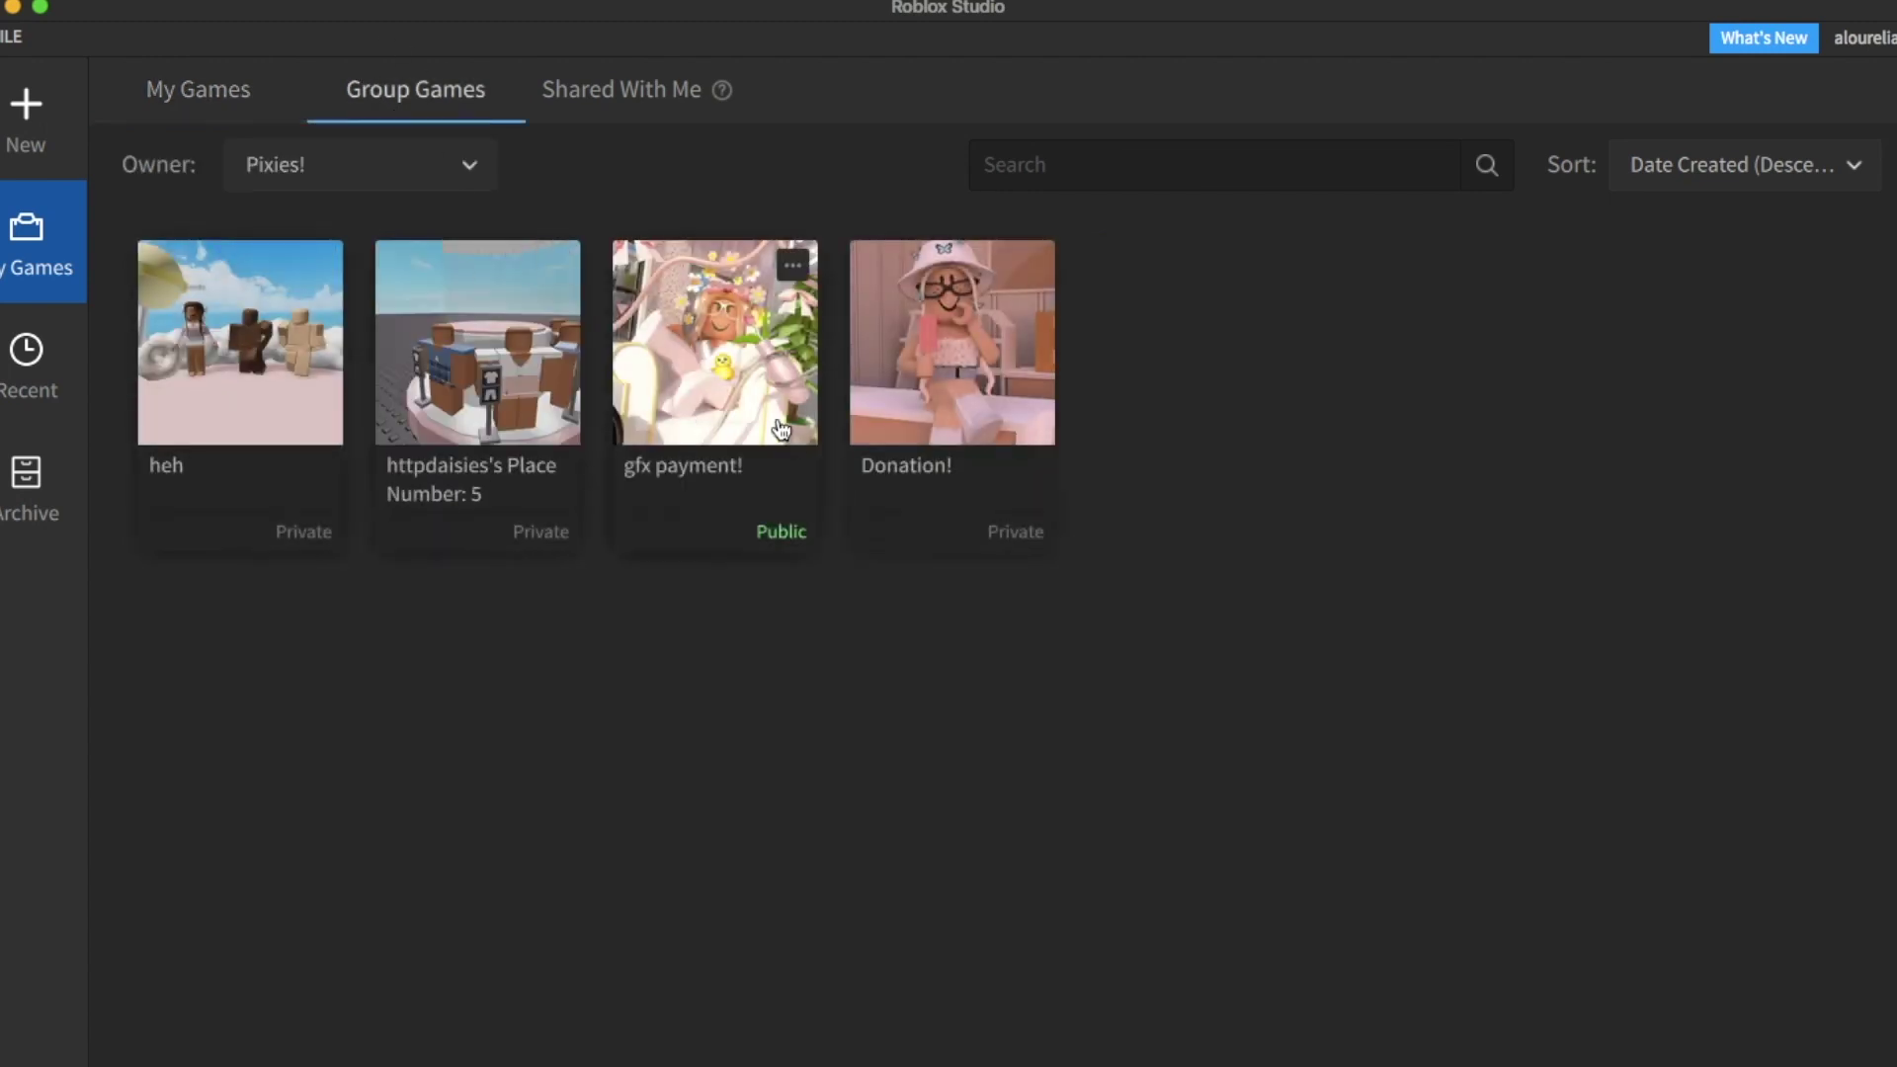
{"action": "left_click", "coordinate": [747, 365]}
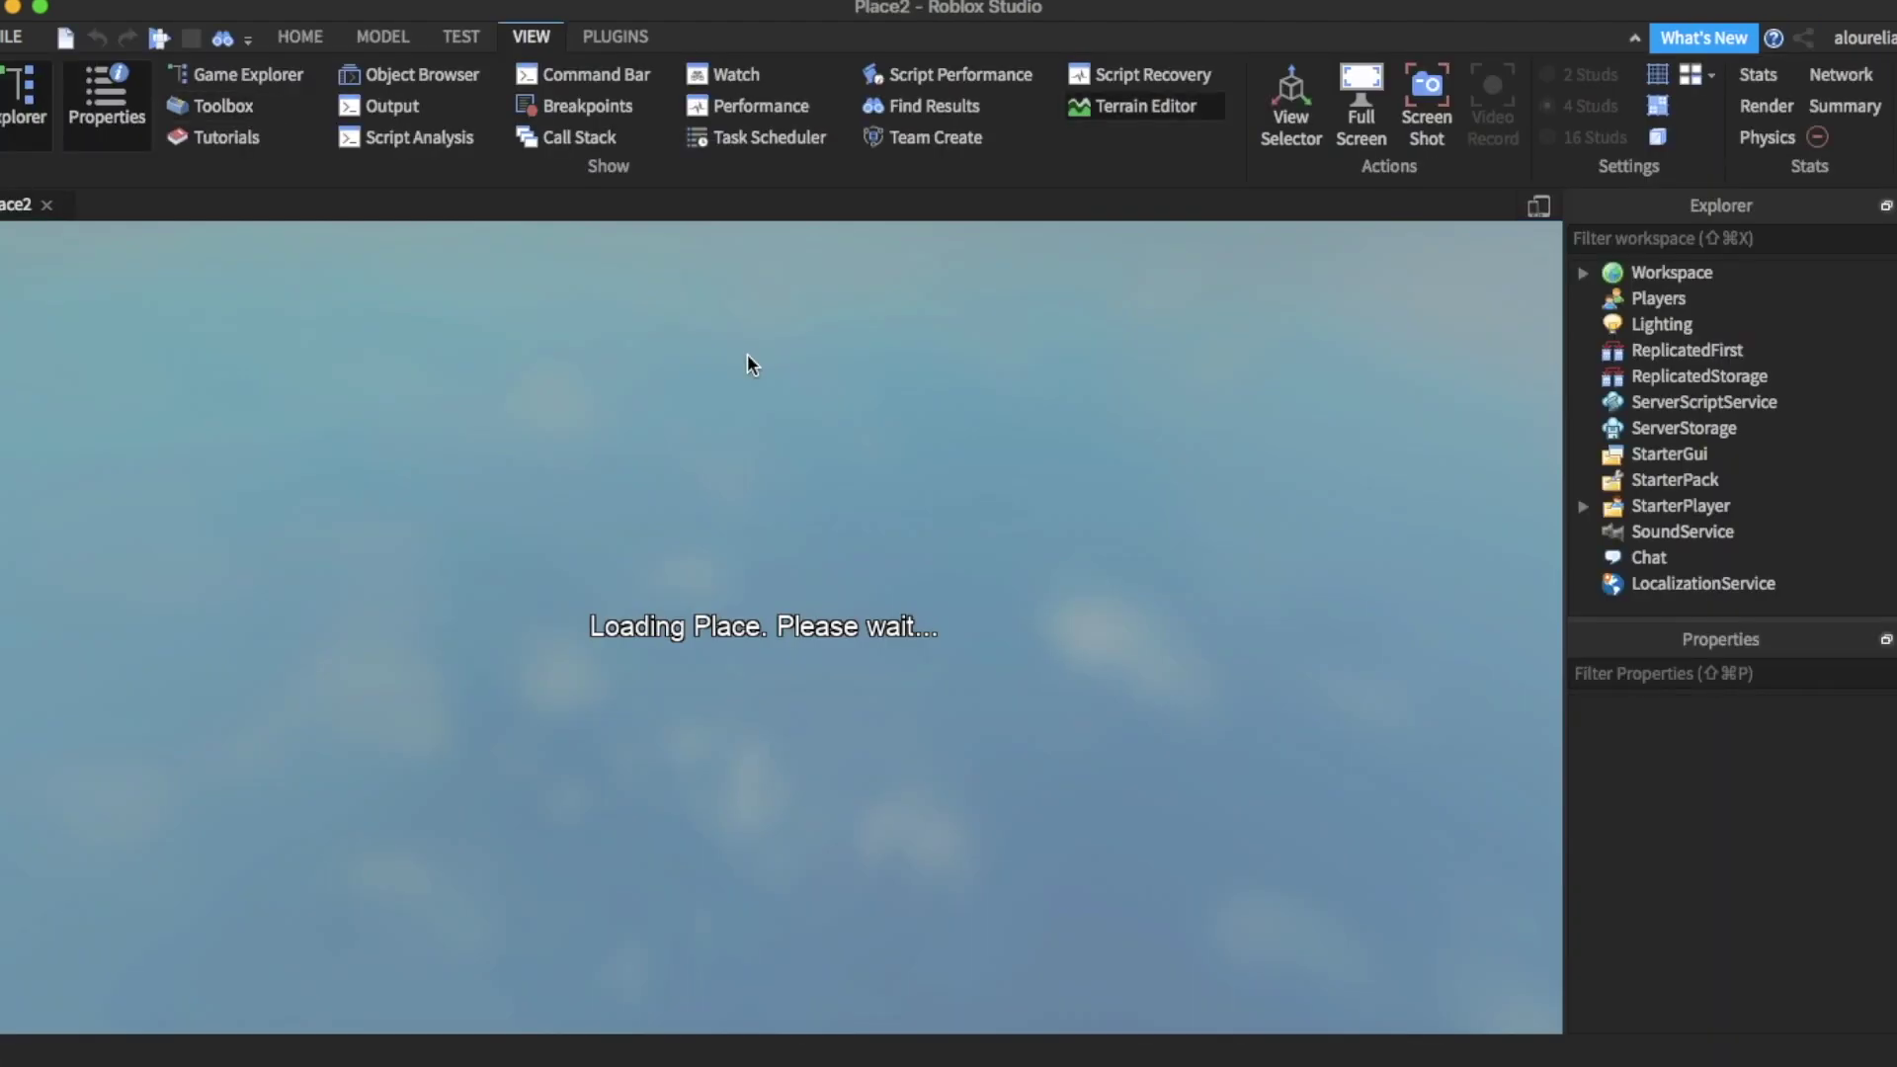
{"action": "scroll", "coordinate": [921, 479], "scroll_direction": "up", "scroll_amount": 3}
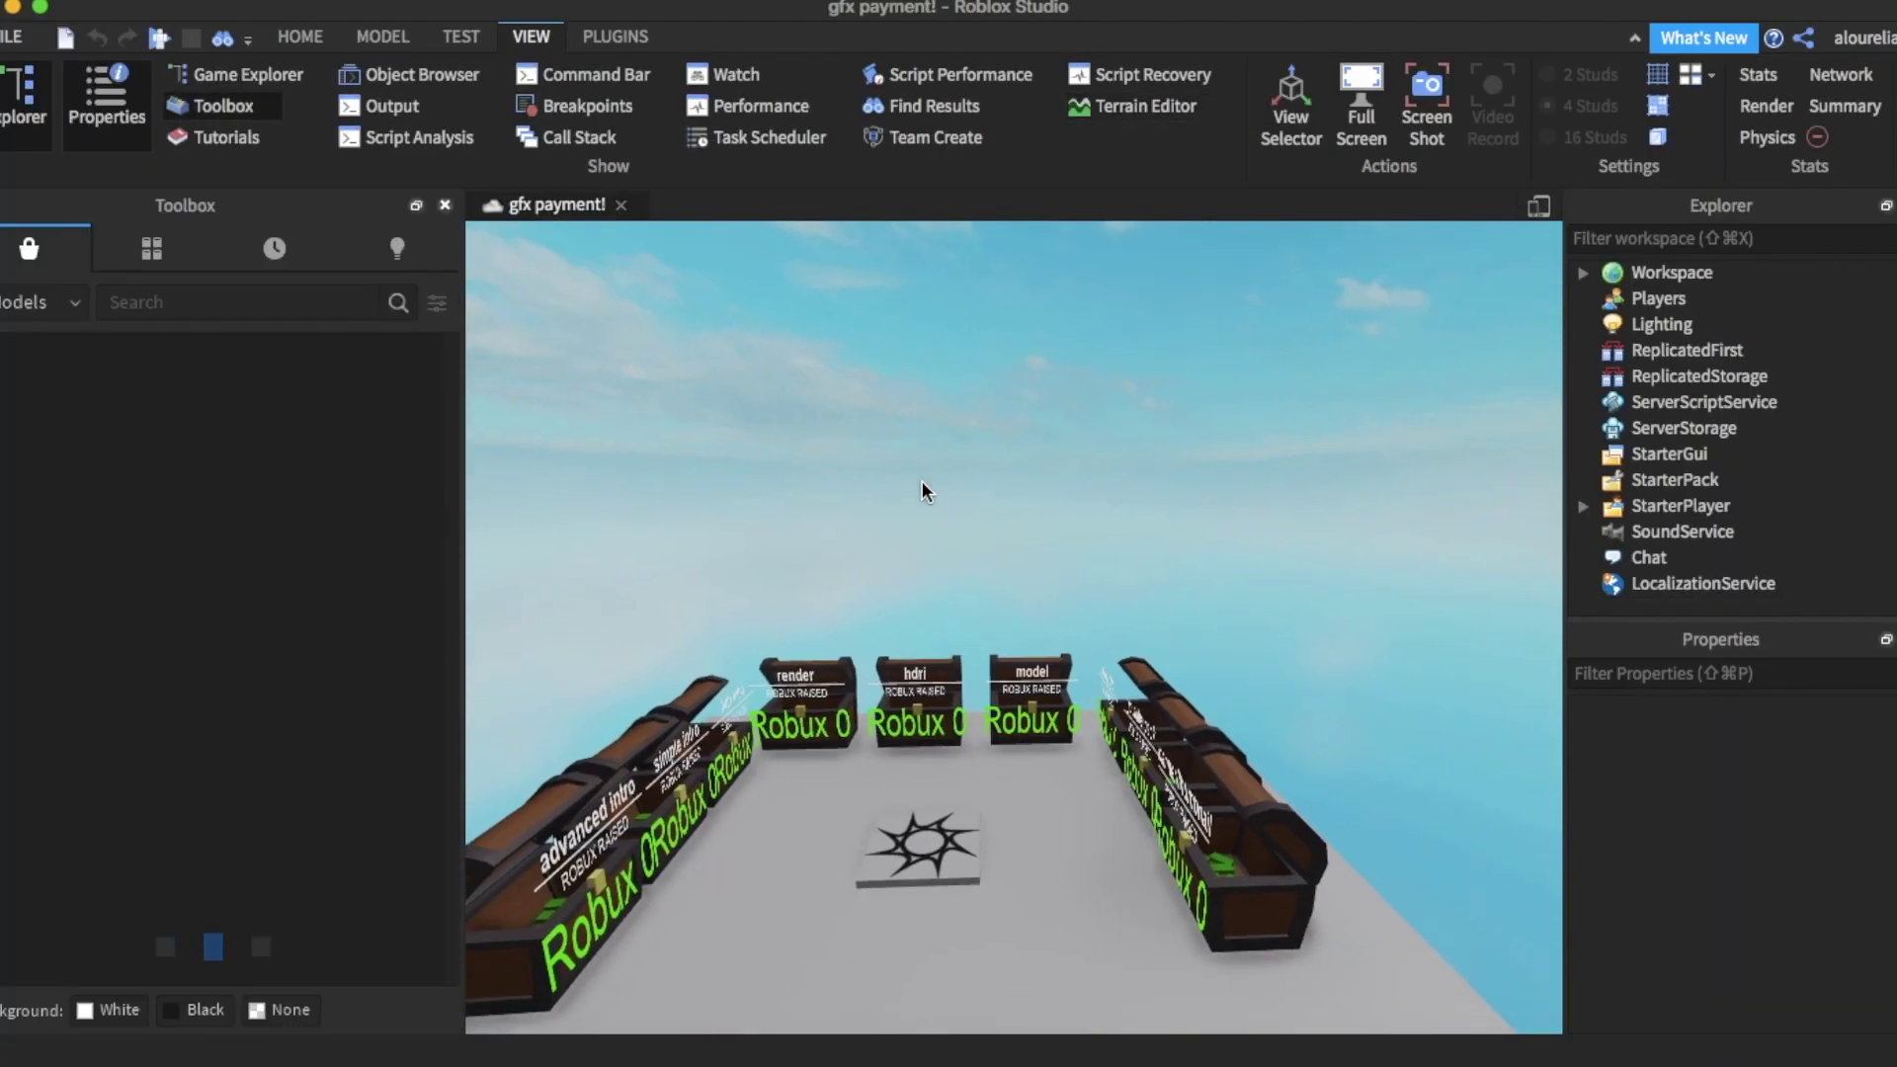
{"action": "scroll", "coordinate": [920, 479], "scroll_direction": "up", "scroll_amount": 3}
{"action": "scroll", "coordinate": [921, 479], "scroll_direction": "up", "scroll_amount": 3}
{"action": "scroll", "coordinate": [921, 478], "scroll_direction": "up", "scroll_amount": 3}
- Fly to the hdri chest, select it and expand hdri and Screen in the Explorer
{"action": "right_click_drag", "start_coordinate": [920, 480], "coordinate": [921, 490]}
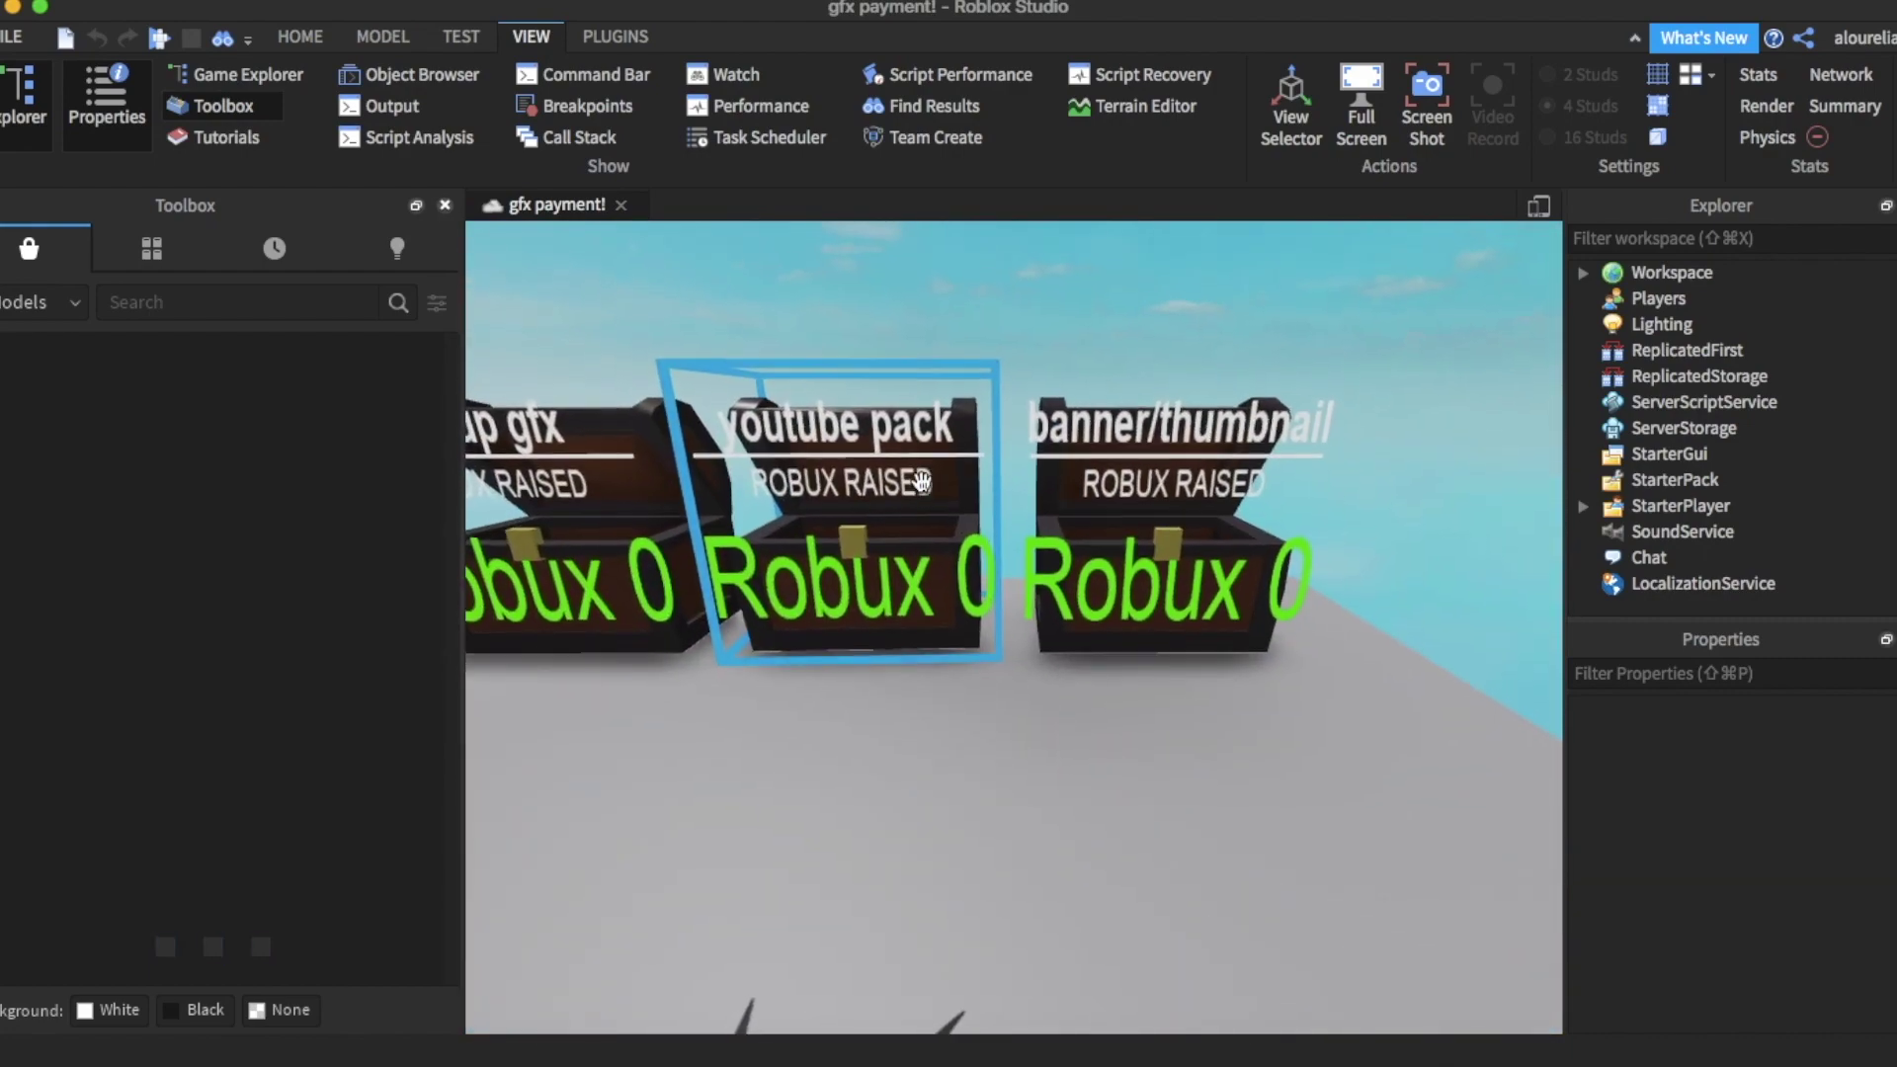
{"action": "key", "text": "a"}
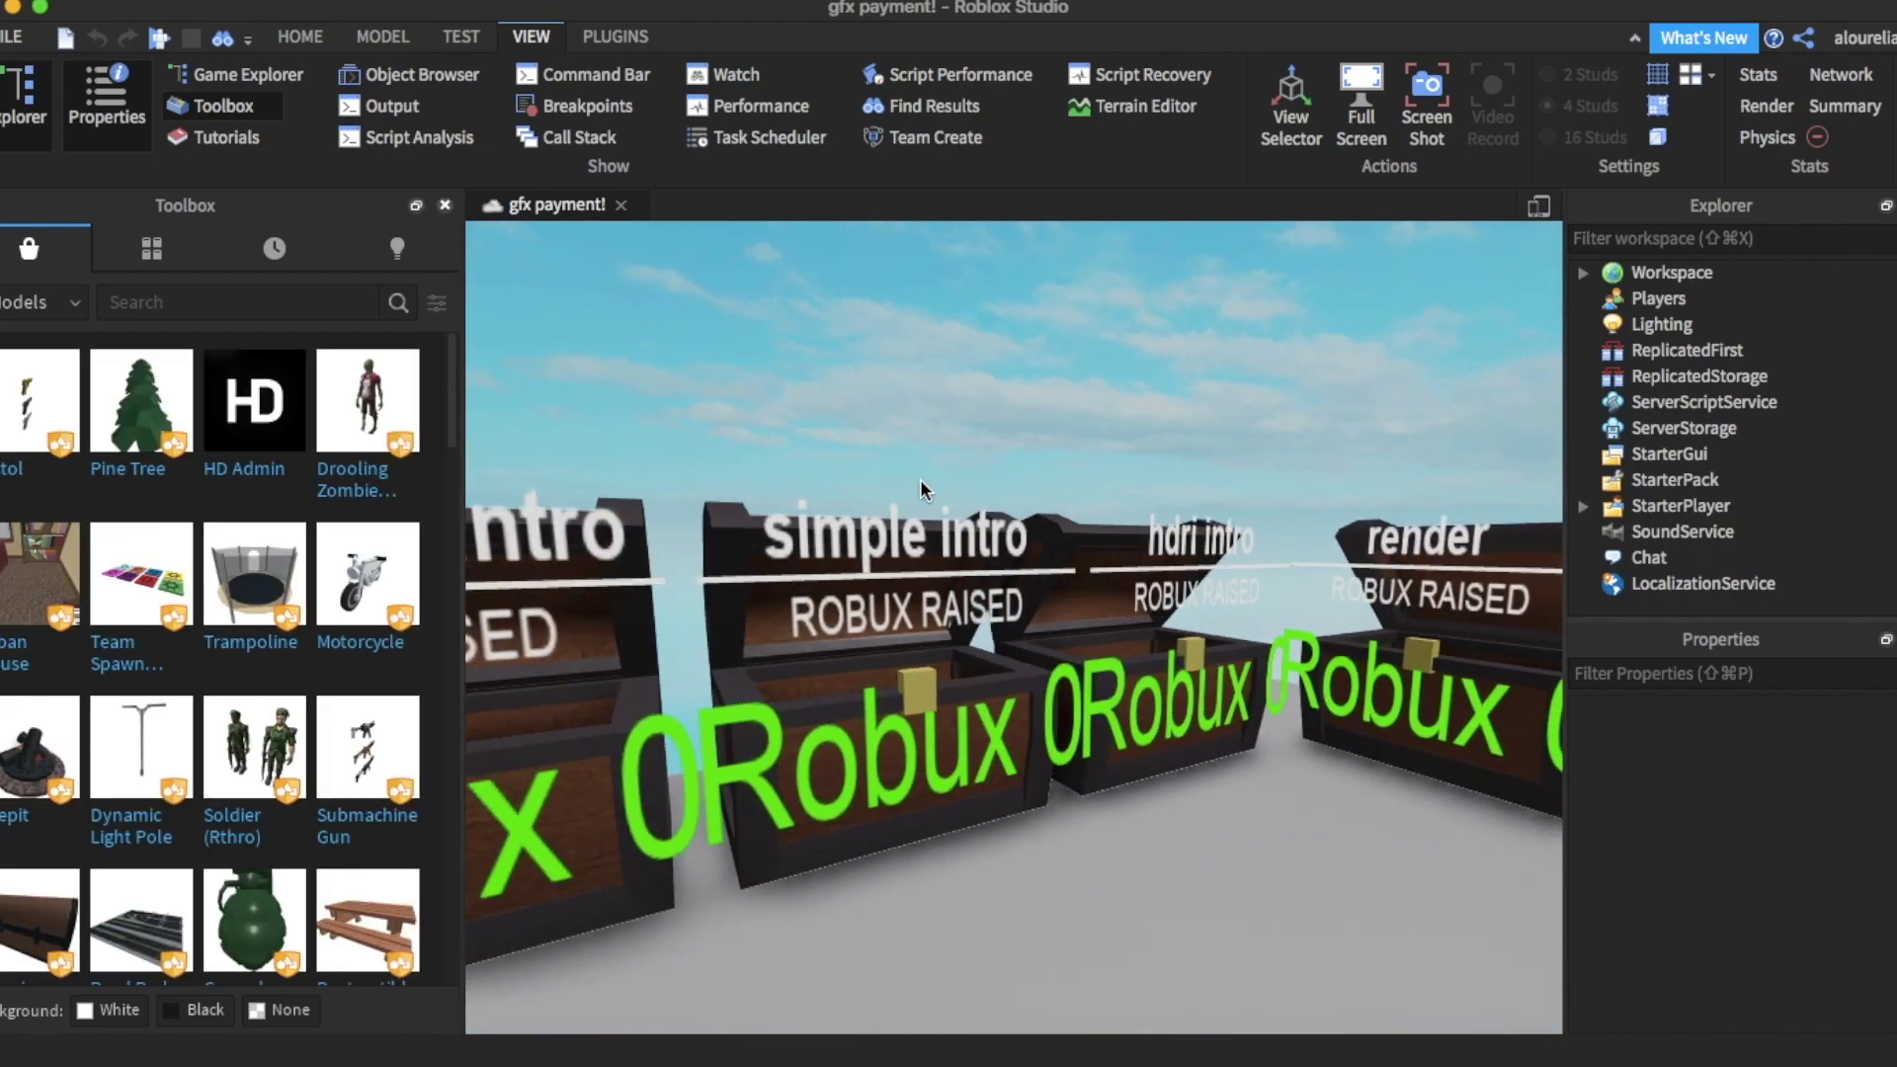
{"action": "scroll", "coordinate": [920, 479], "scroll_direction": "up", "scroll_amount": 3}
{"action": "key", "text": "a"}
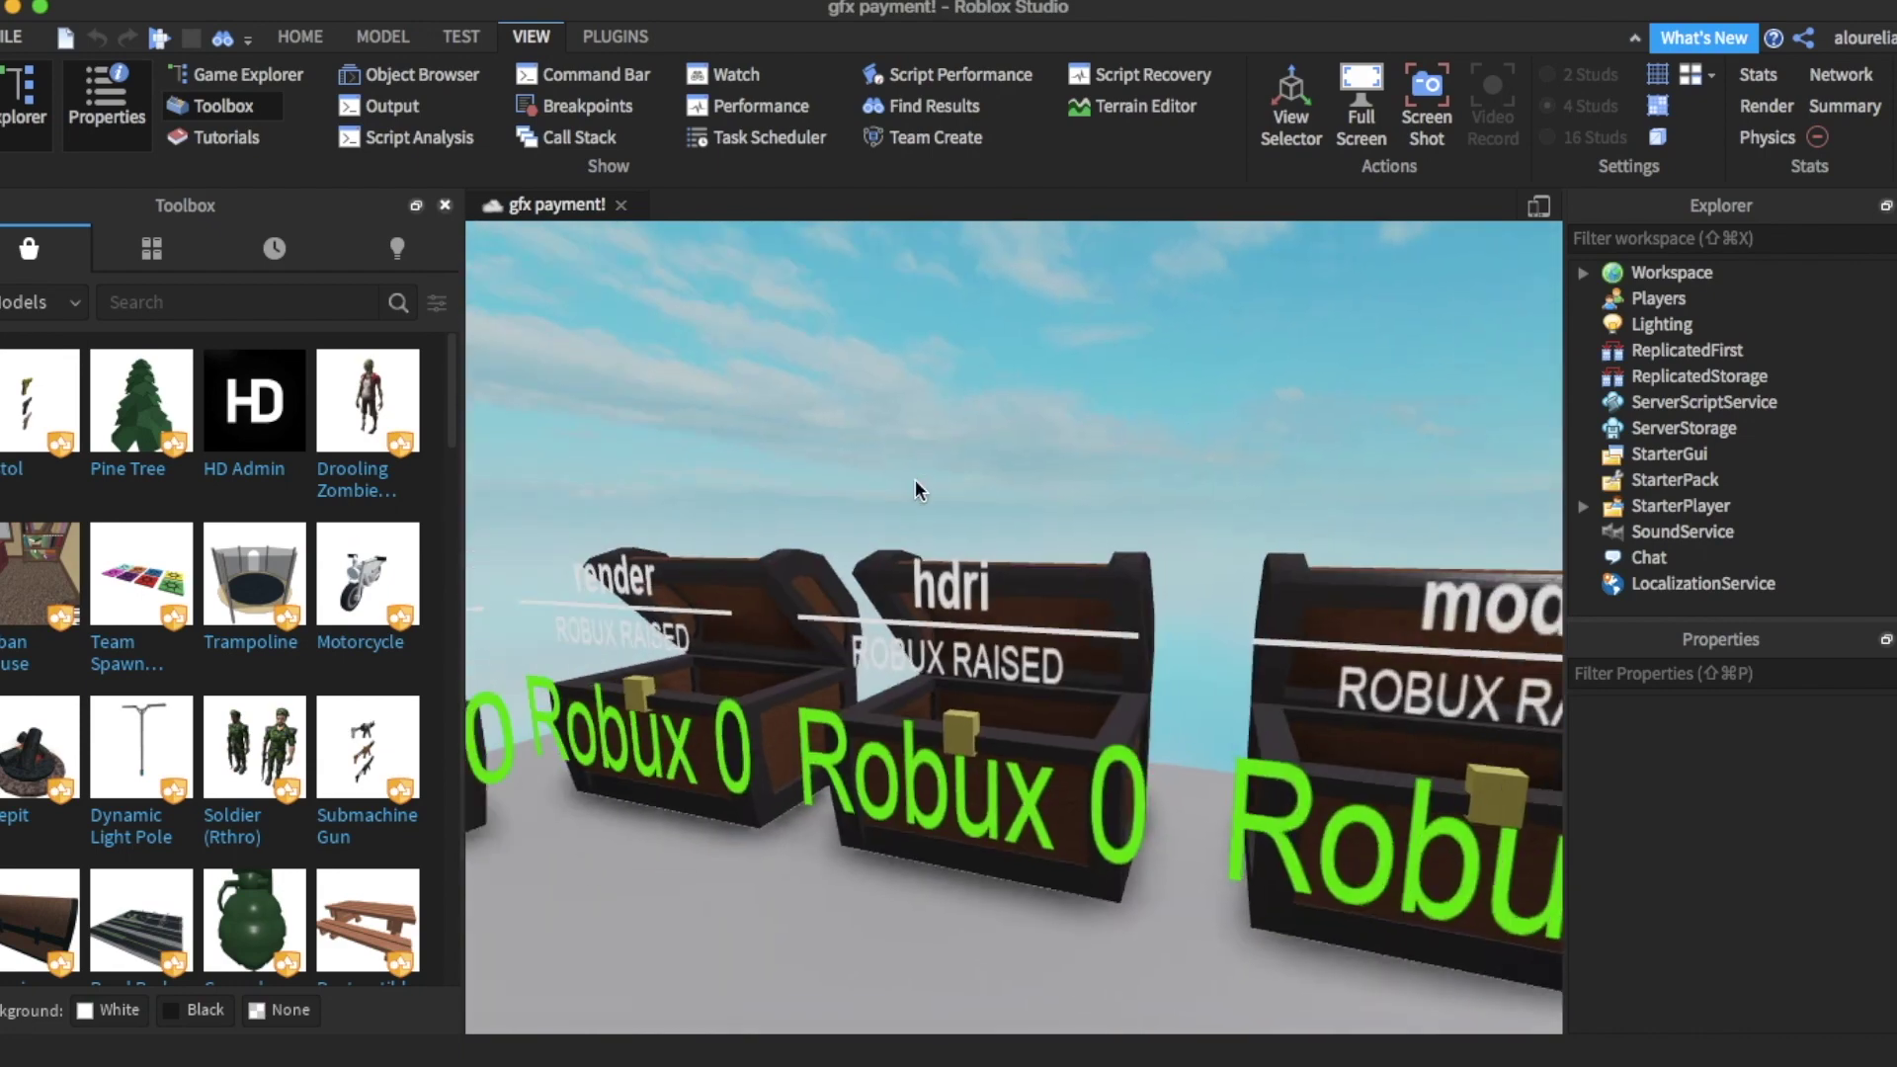
{"action": "scroll", "coordinate": [921, 479], "scroll_direction": "down", "scroll_amount": 3}
{"action": "scroll", "coordinate": [942, 470], "scroll_direction": "up", "scroll_amount": 2}
{"action": "key", "text": "d"}
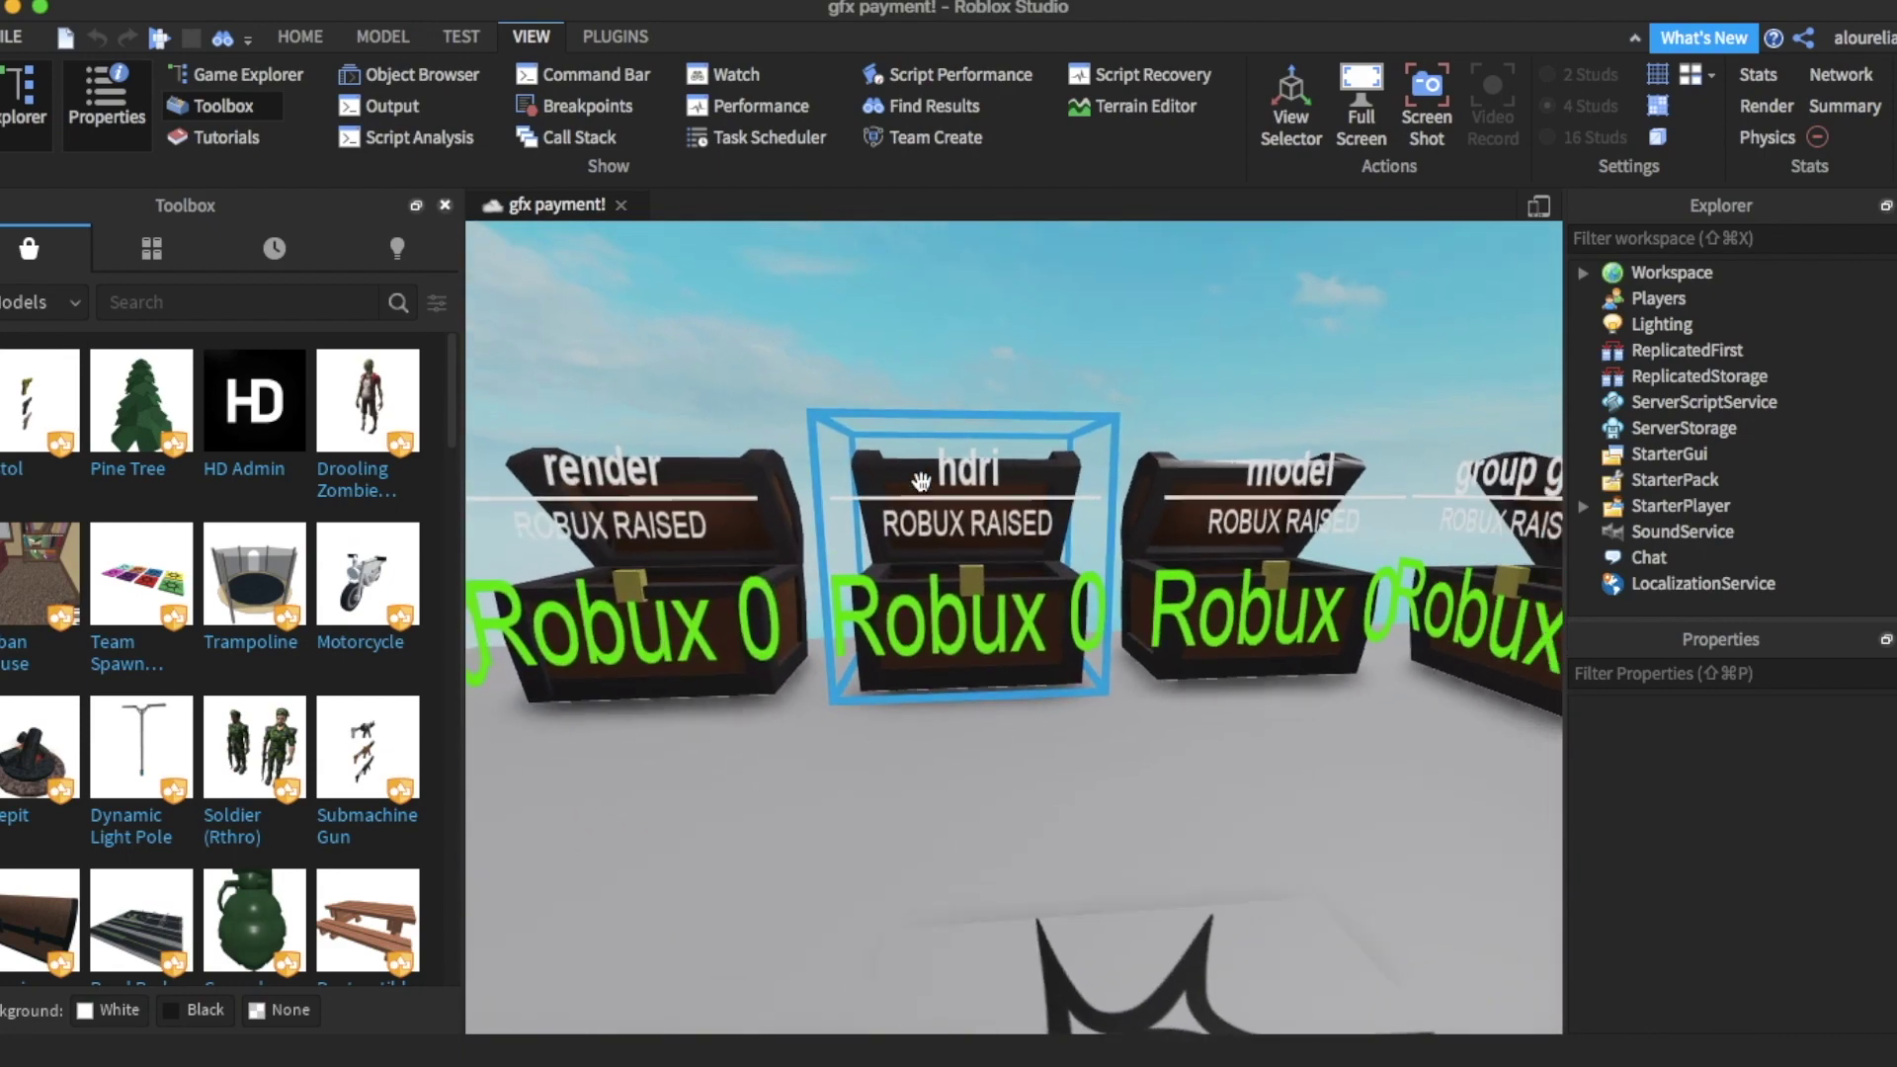
{"action": "left_click", "coordinate": [941, 468]}
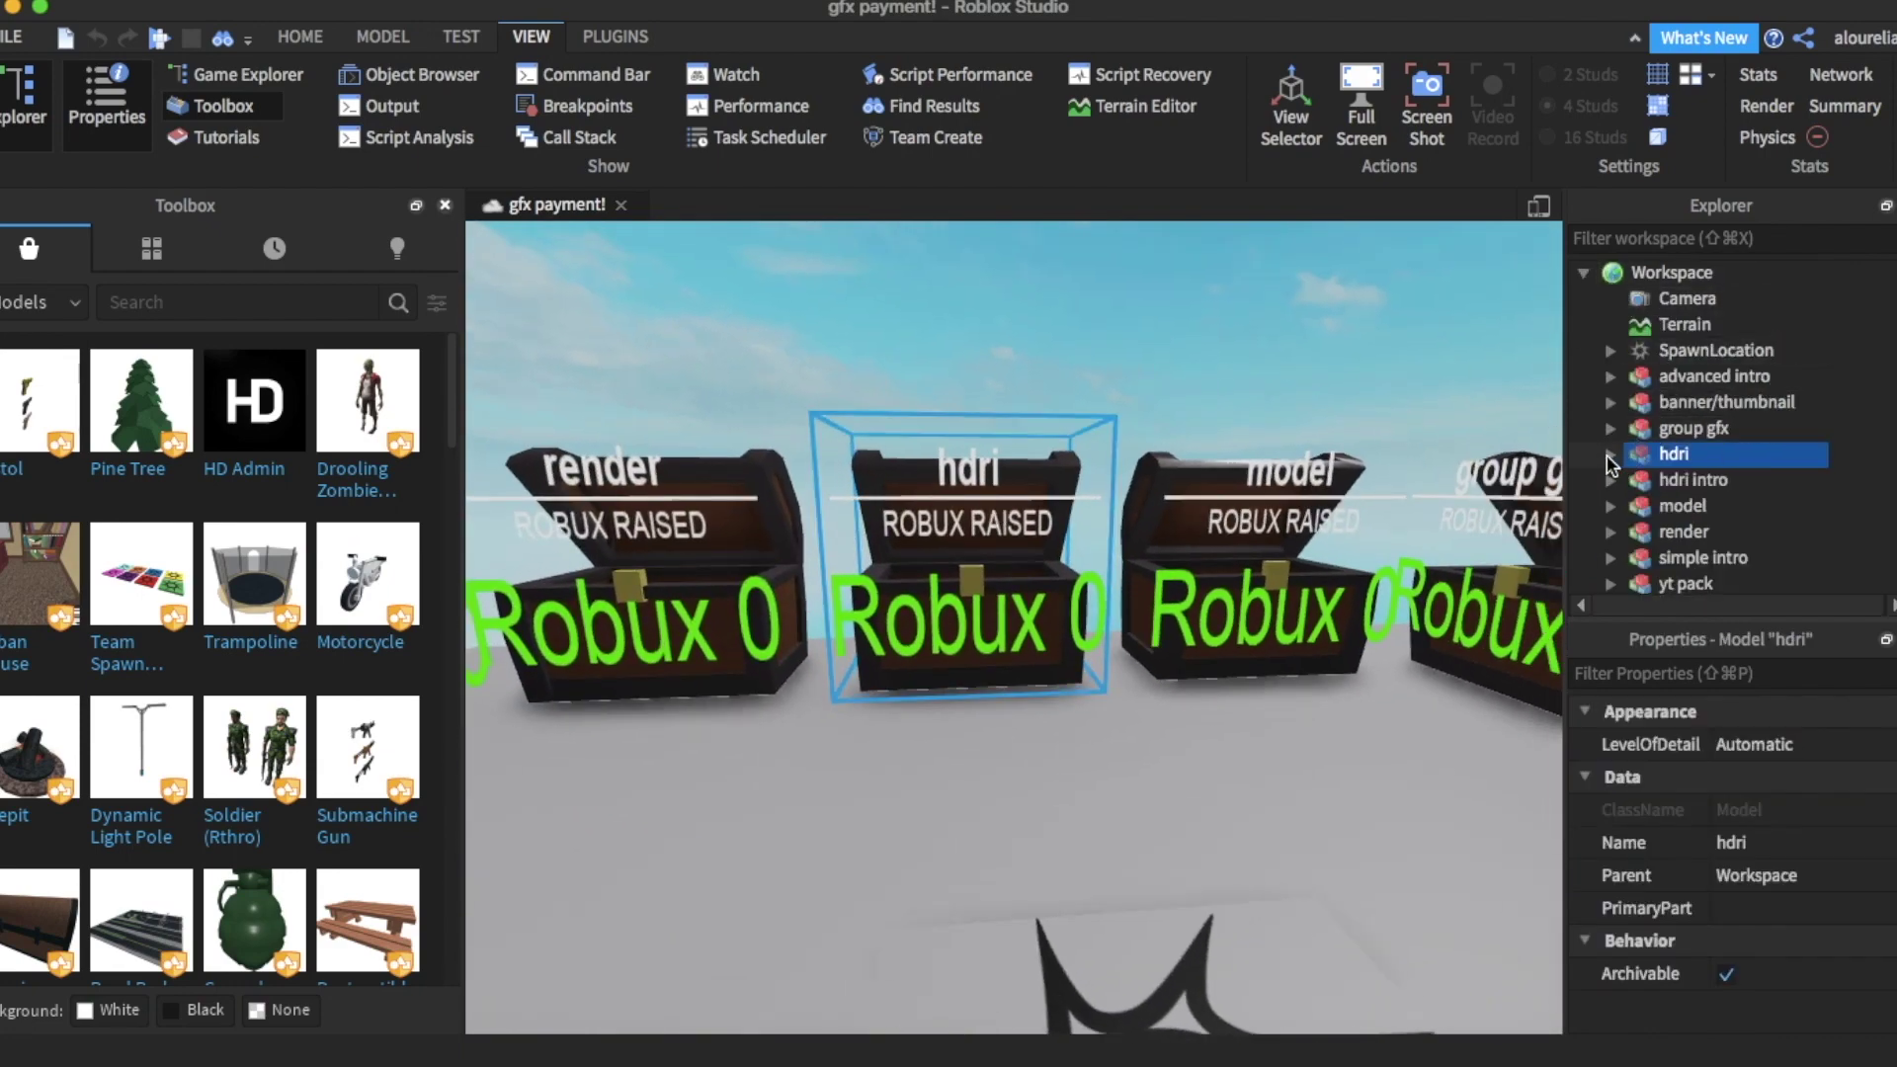
{"action": "left_click", "coordinate": [1611, 453]}
{"action": "scroll", "coordinate": [1667, 429], "scroll_direction": "down", "scroll_amount": 2}
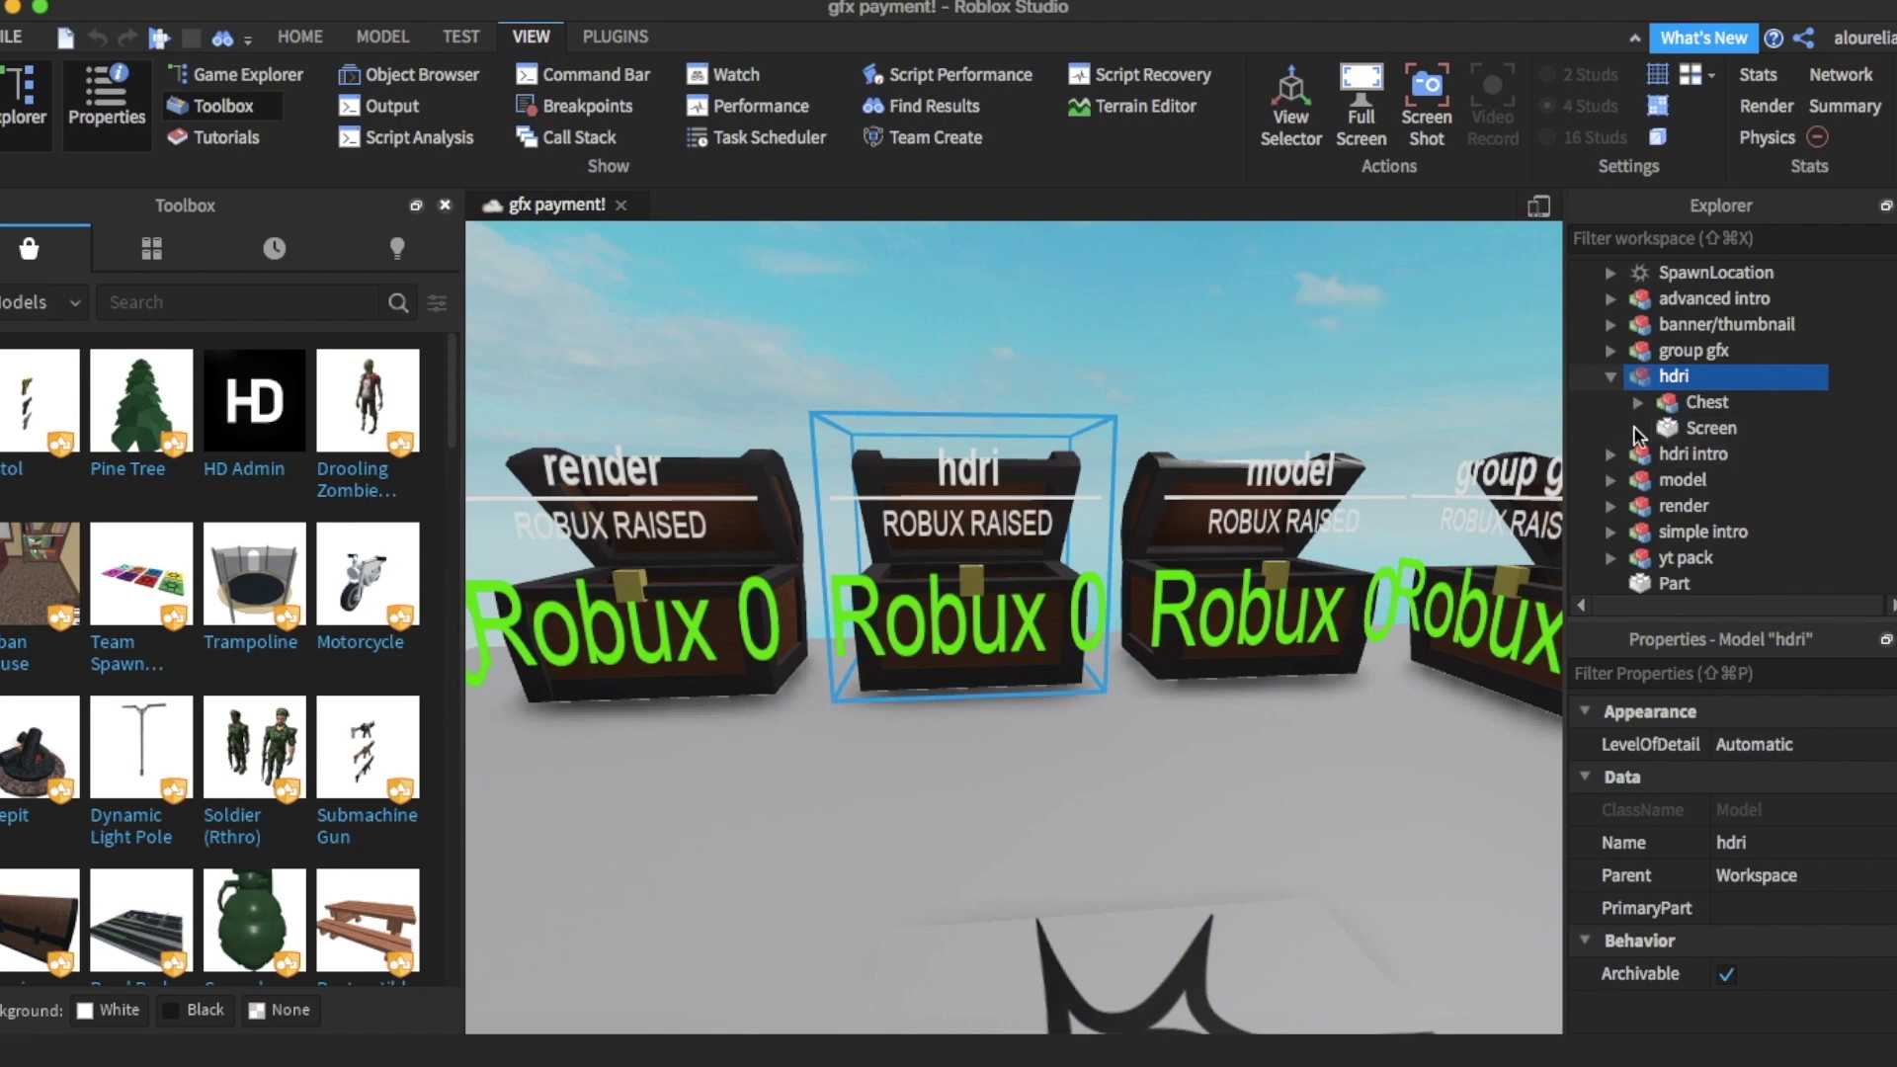
{"action": "left_click", "coordinate": [1638, 427]}
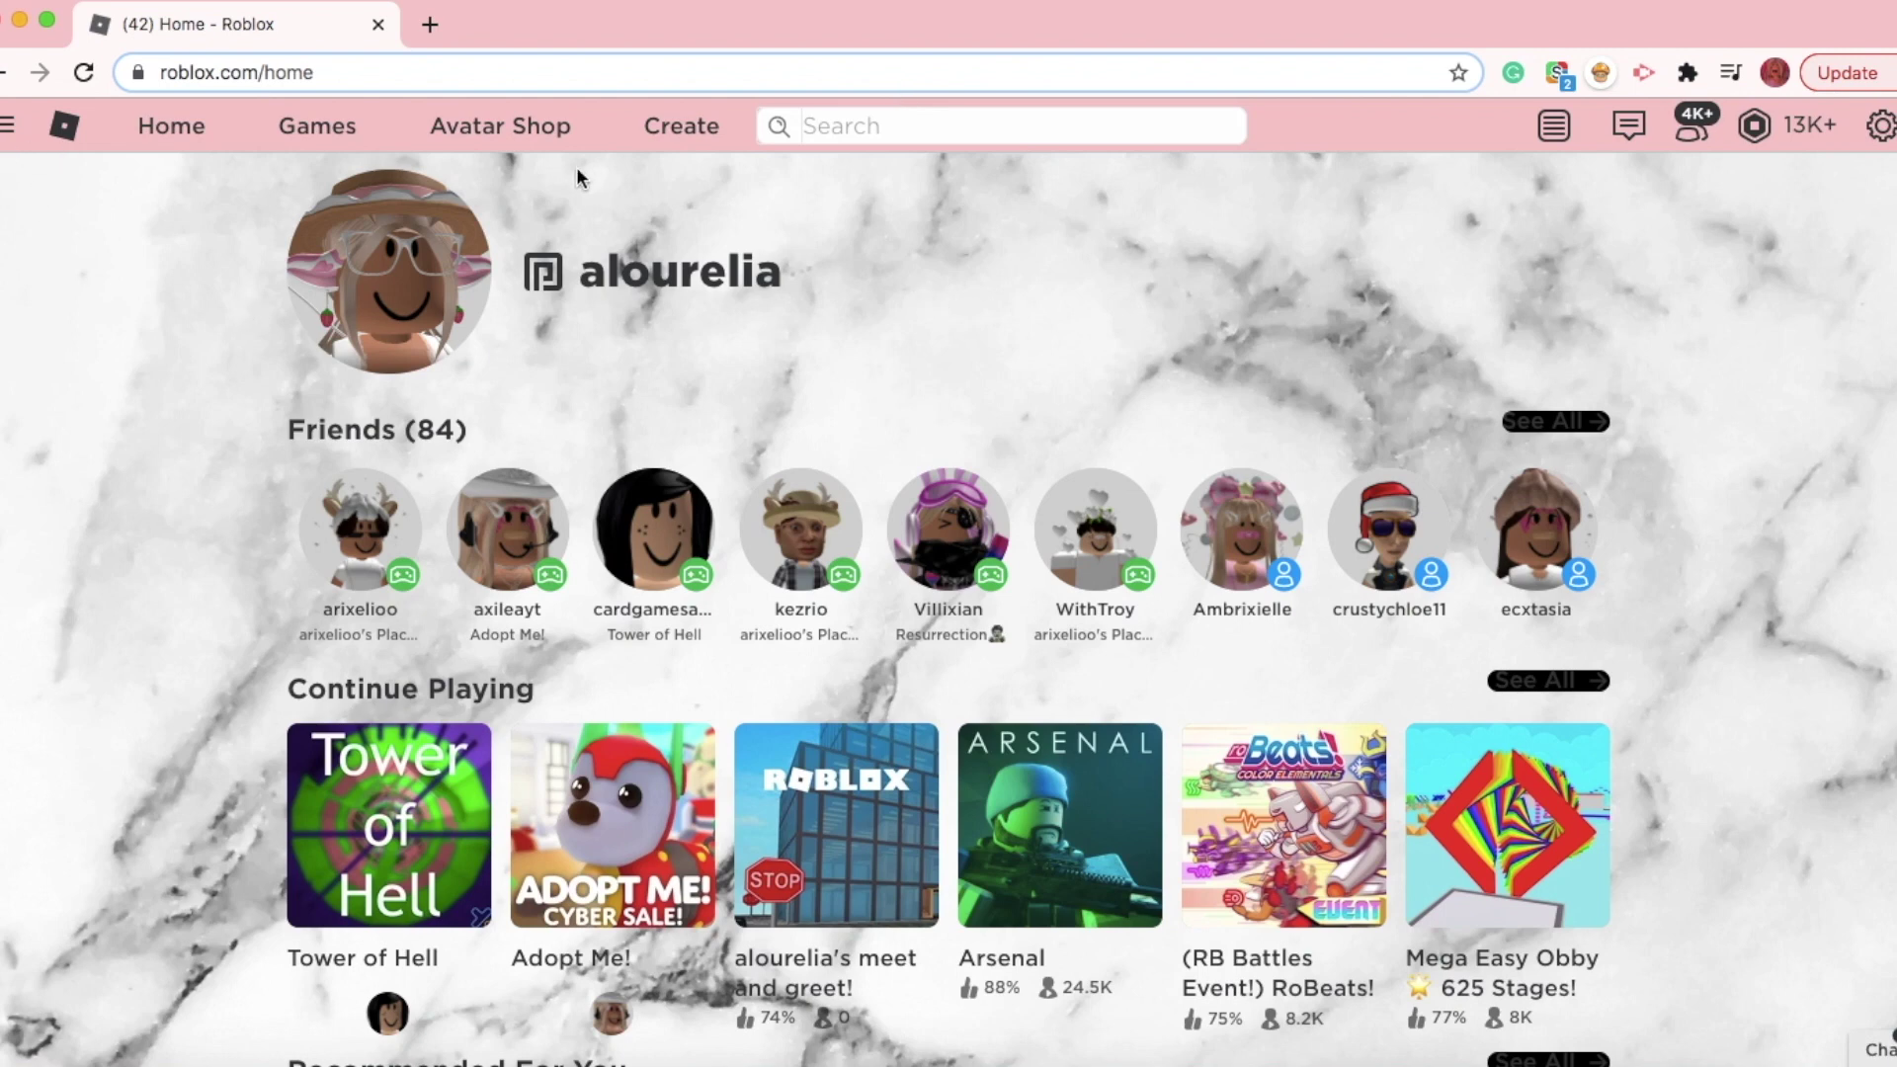
- From Develop > Group Creations, open Configure Game for 'gfx payment!'
{"action": "left_click", "coordinate": [716, 137]}
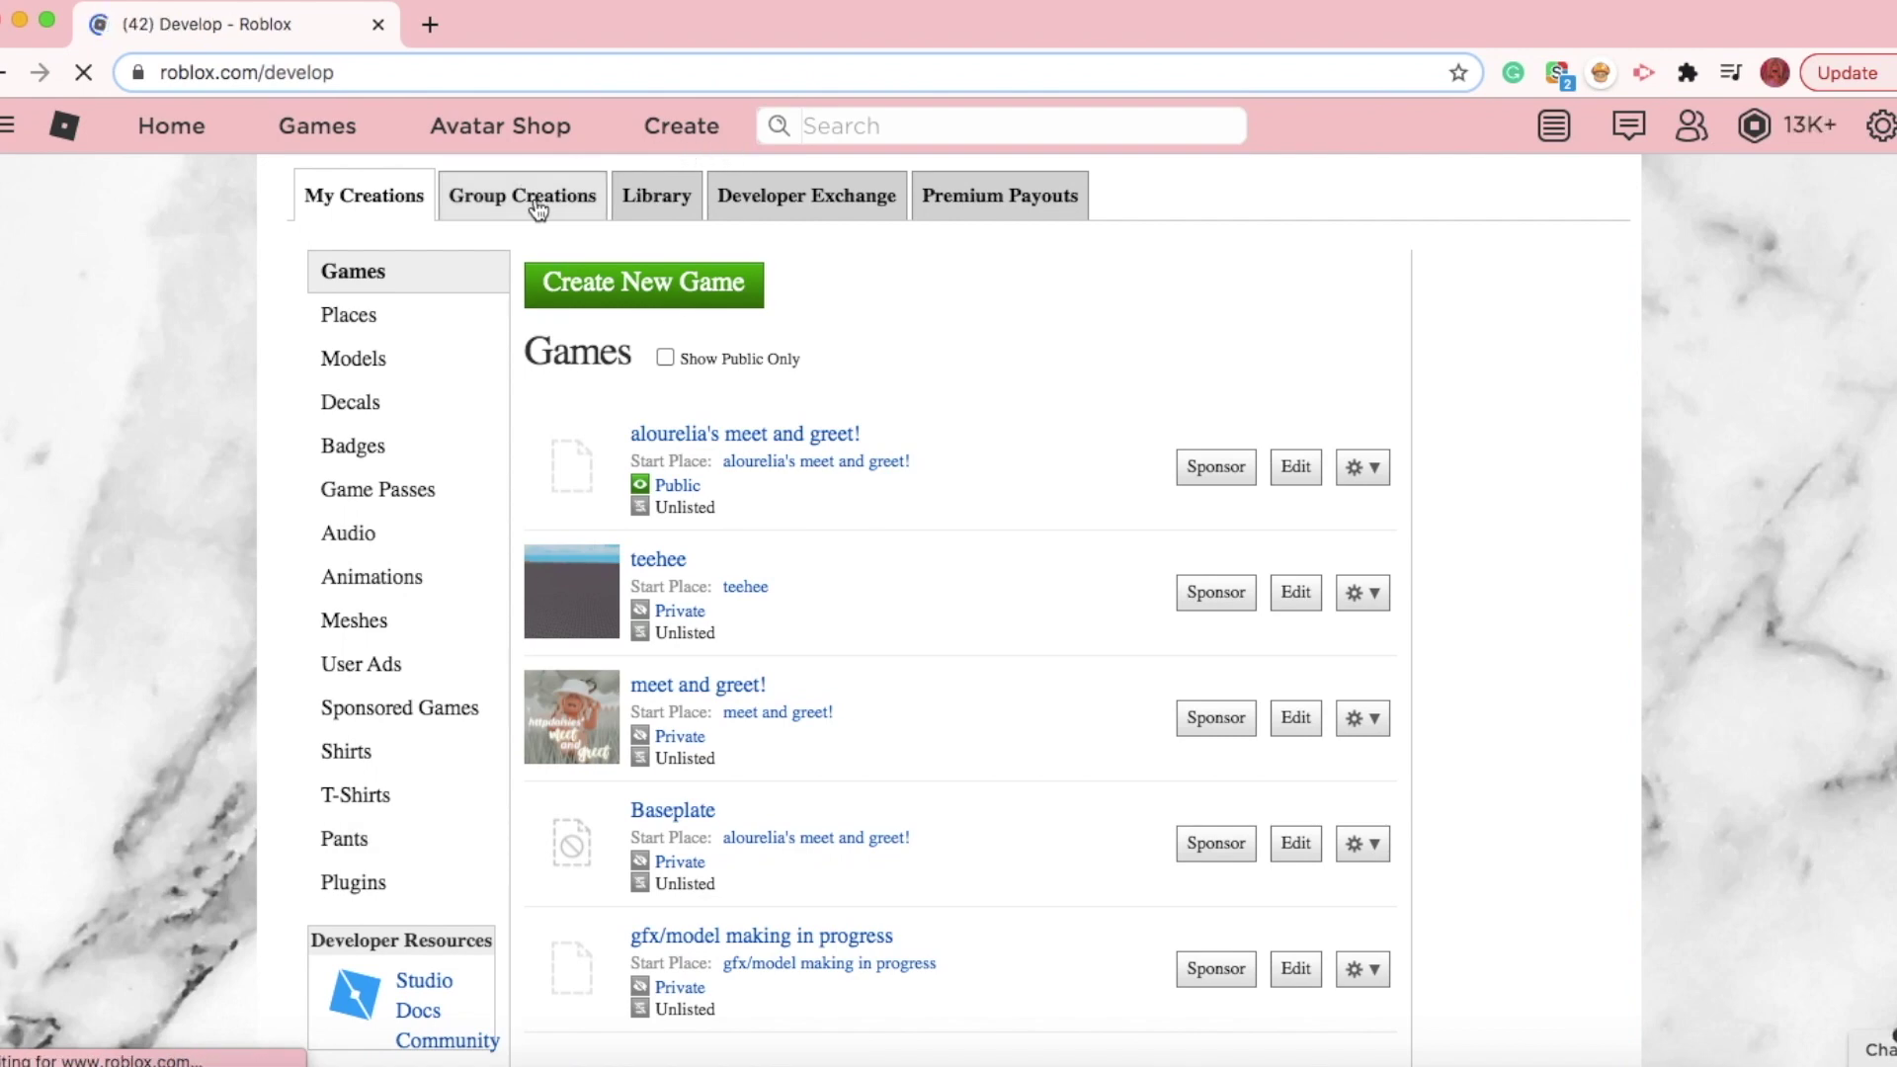
{"action": "left_click", "coordinate": [537, 209]}
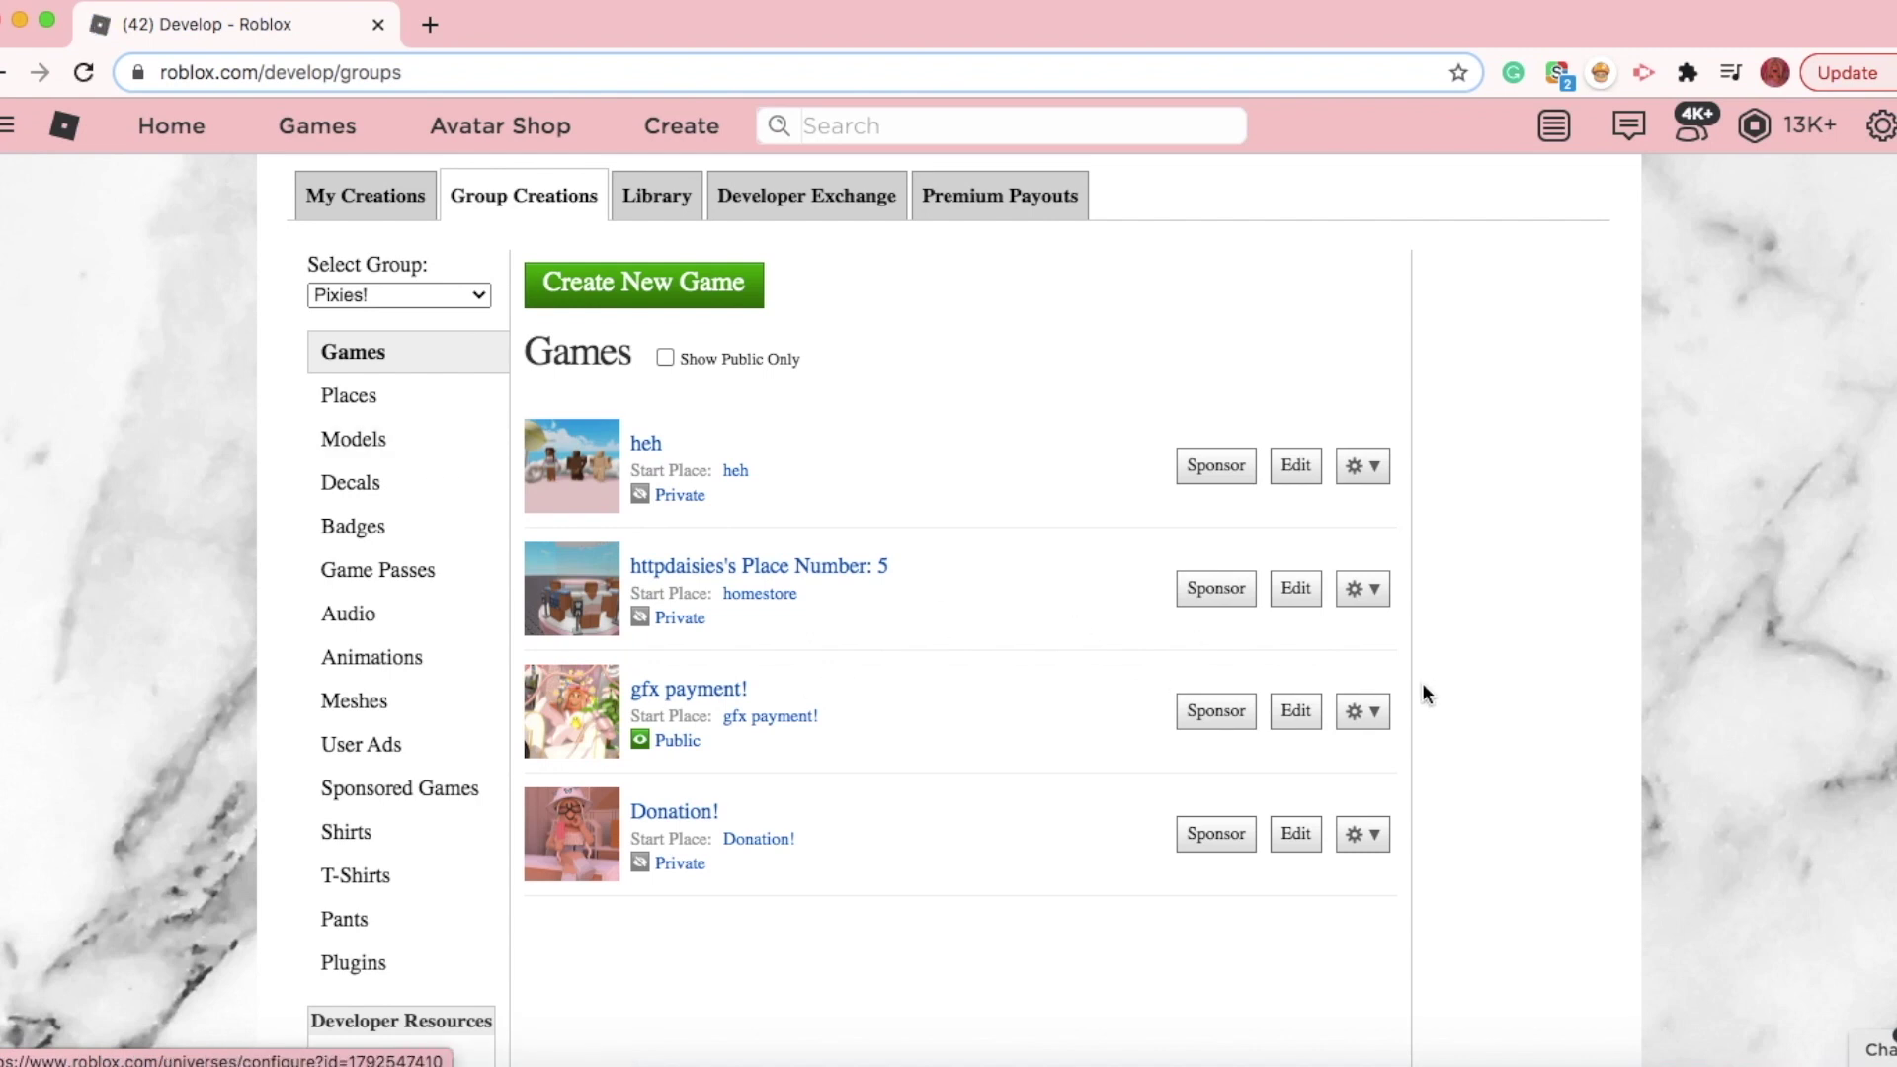
{"action": "left_click", "coordinate": [1363, 712]}
{"action": "scroll", "coordinate": [1341, 773], "scroll_direction": "down", "scroll_amount": 1}
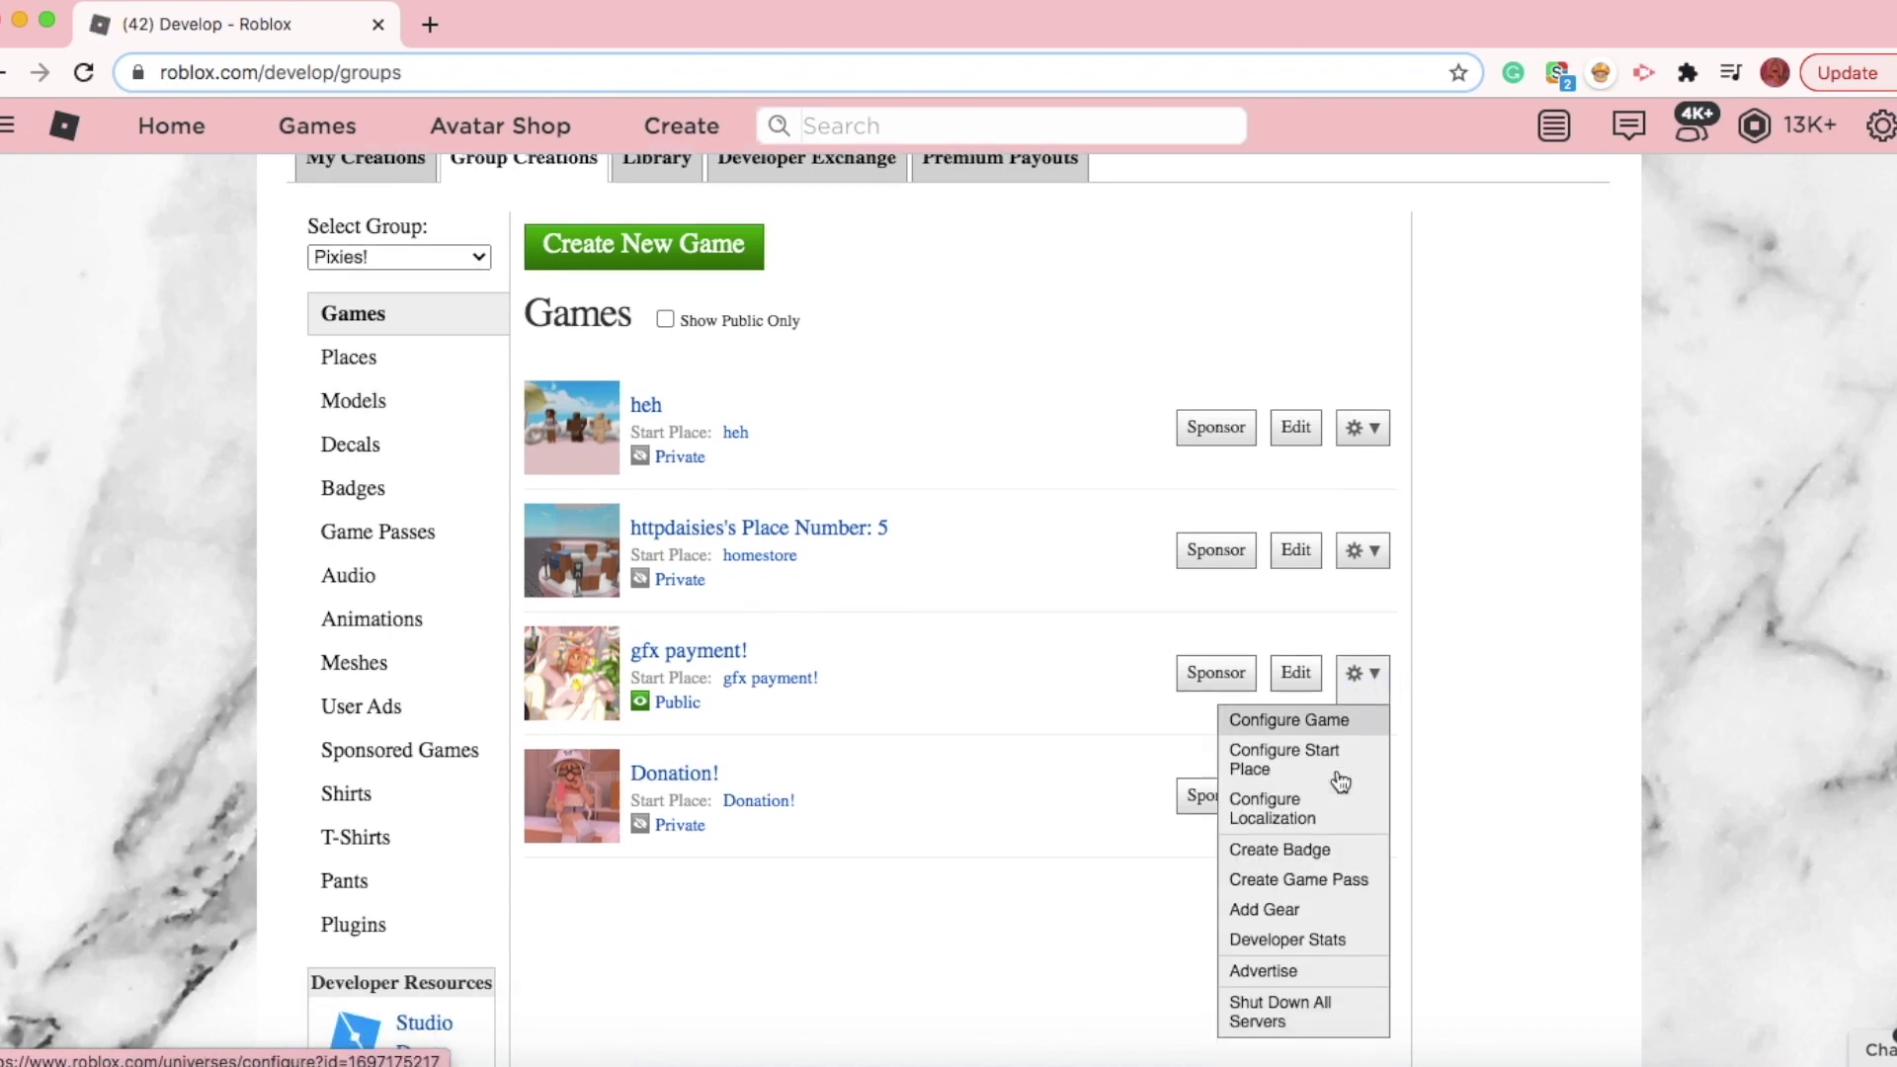
{"action": "left_click", "coordinate": [1315, 717]}
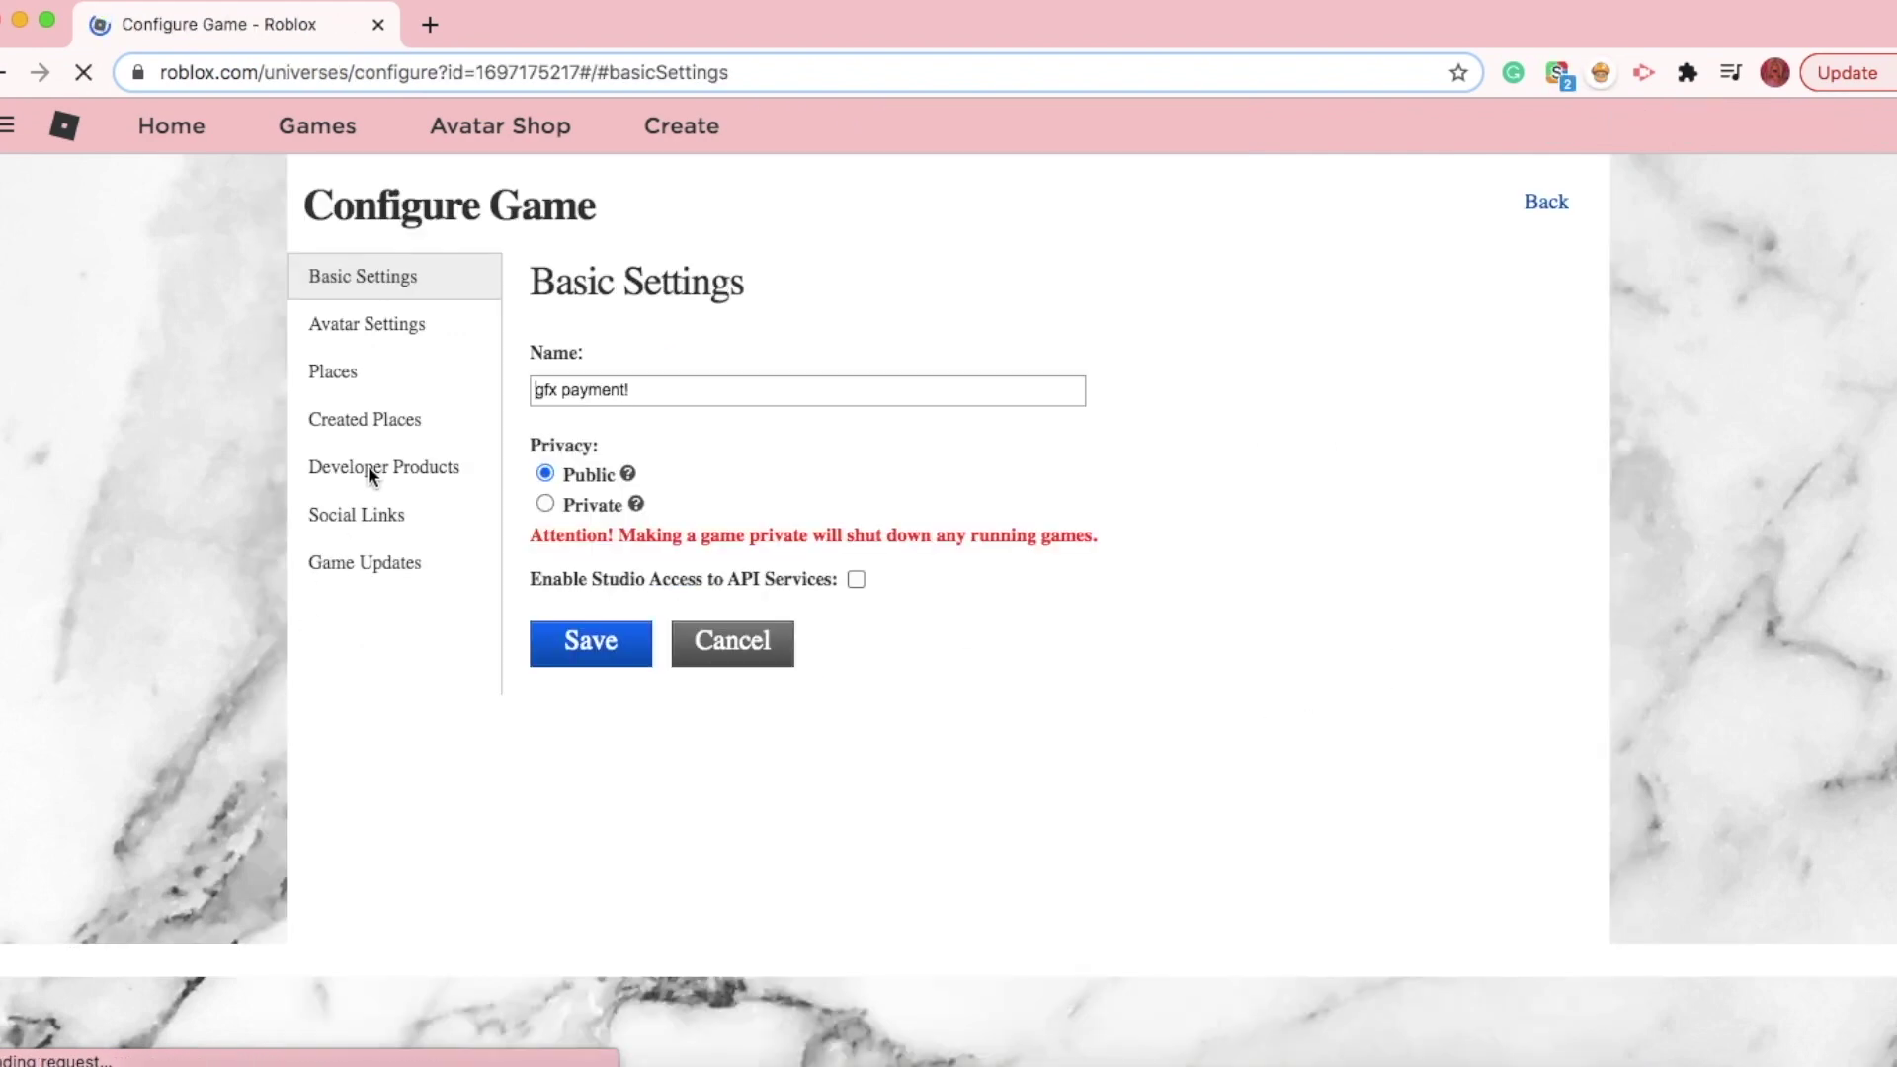
- List the game's developer products, abandoning a new-product form and paging through them
{"action": "left_click", "coordinate": [372, 471]}
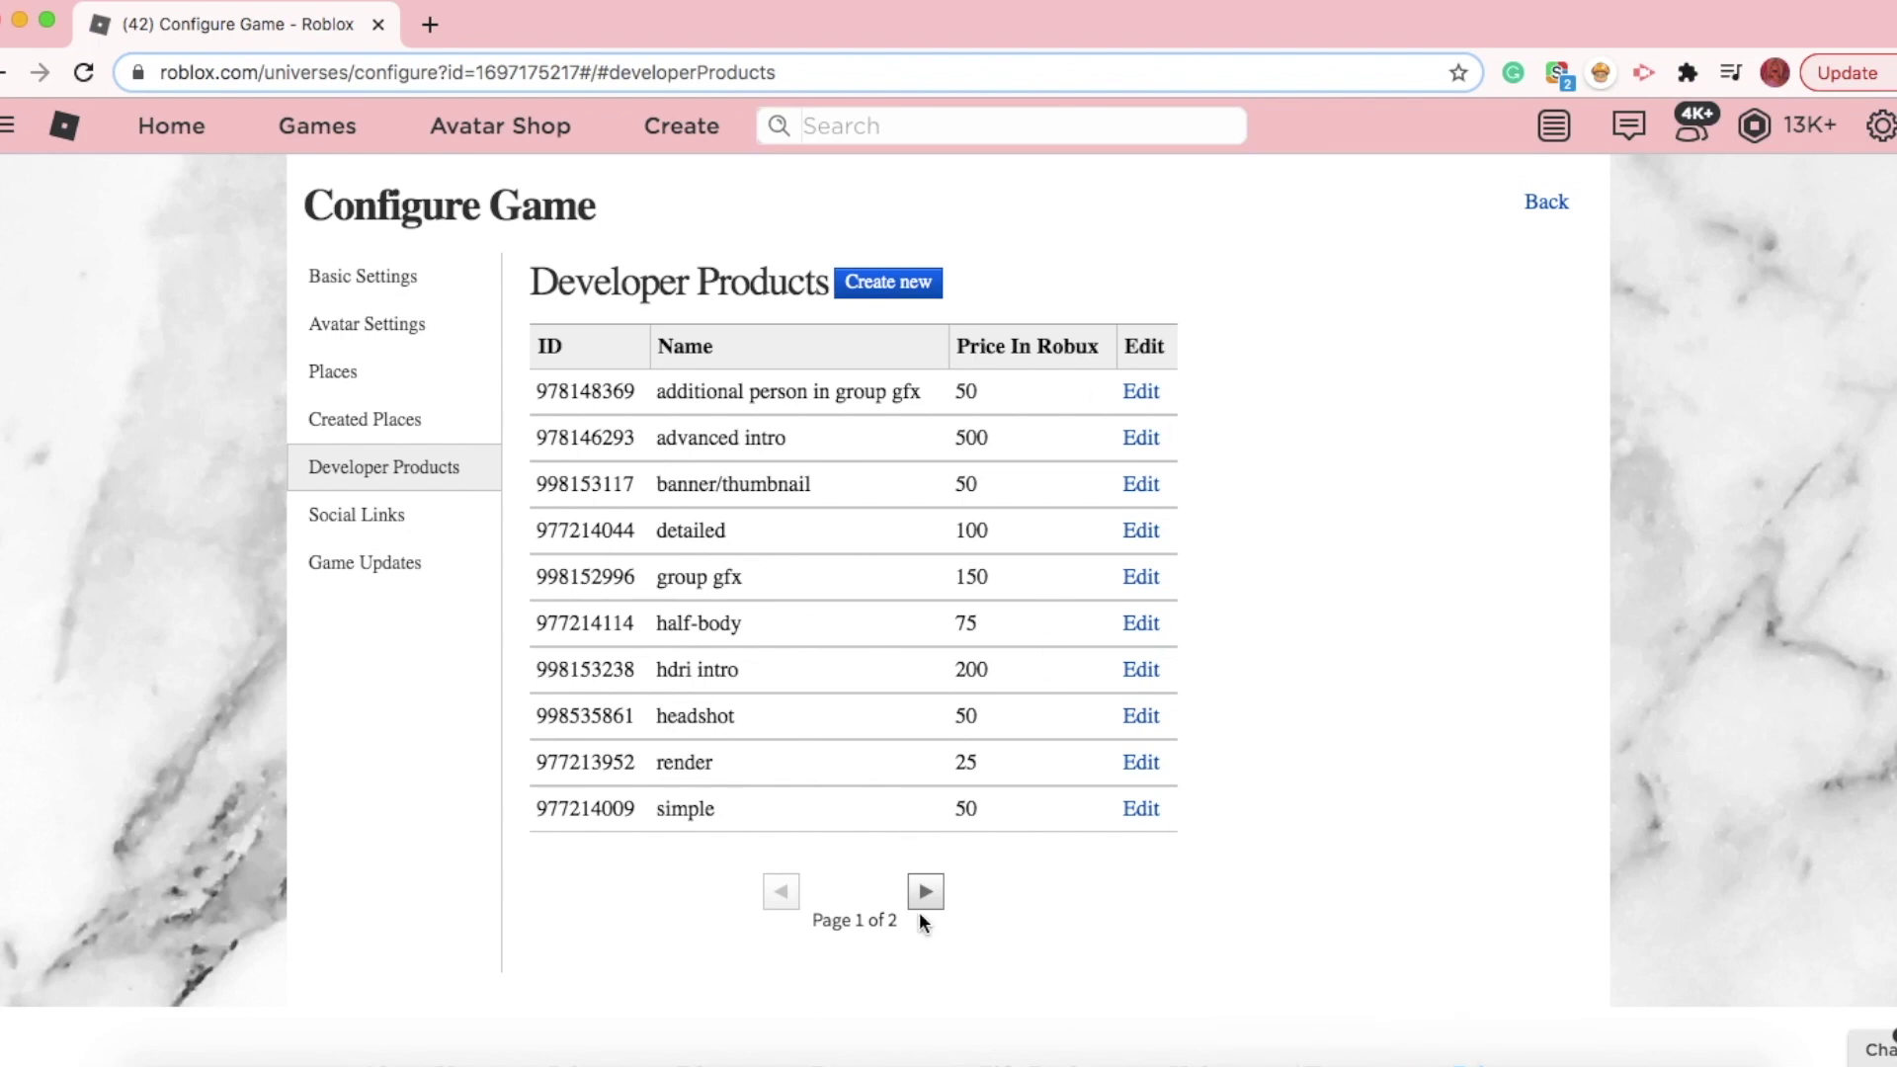
{"action": "left_click", "coordinate": [891, 285]}
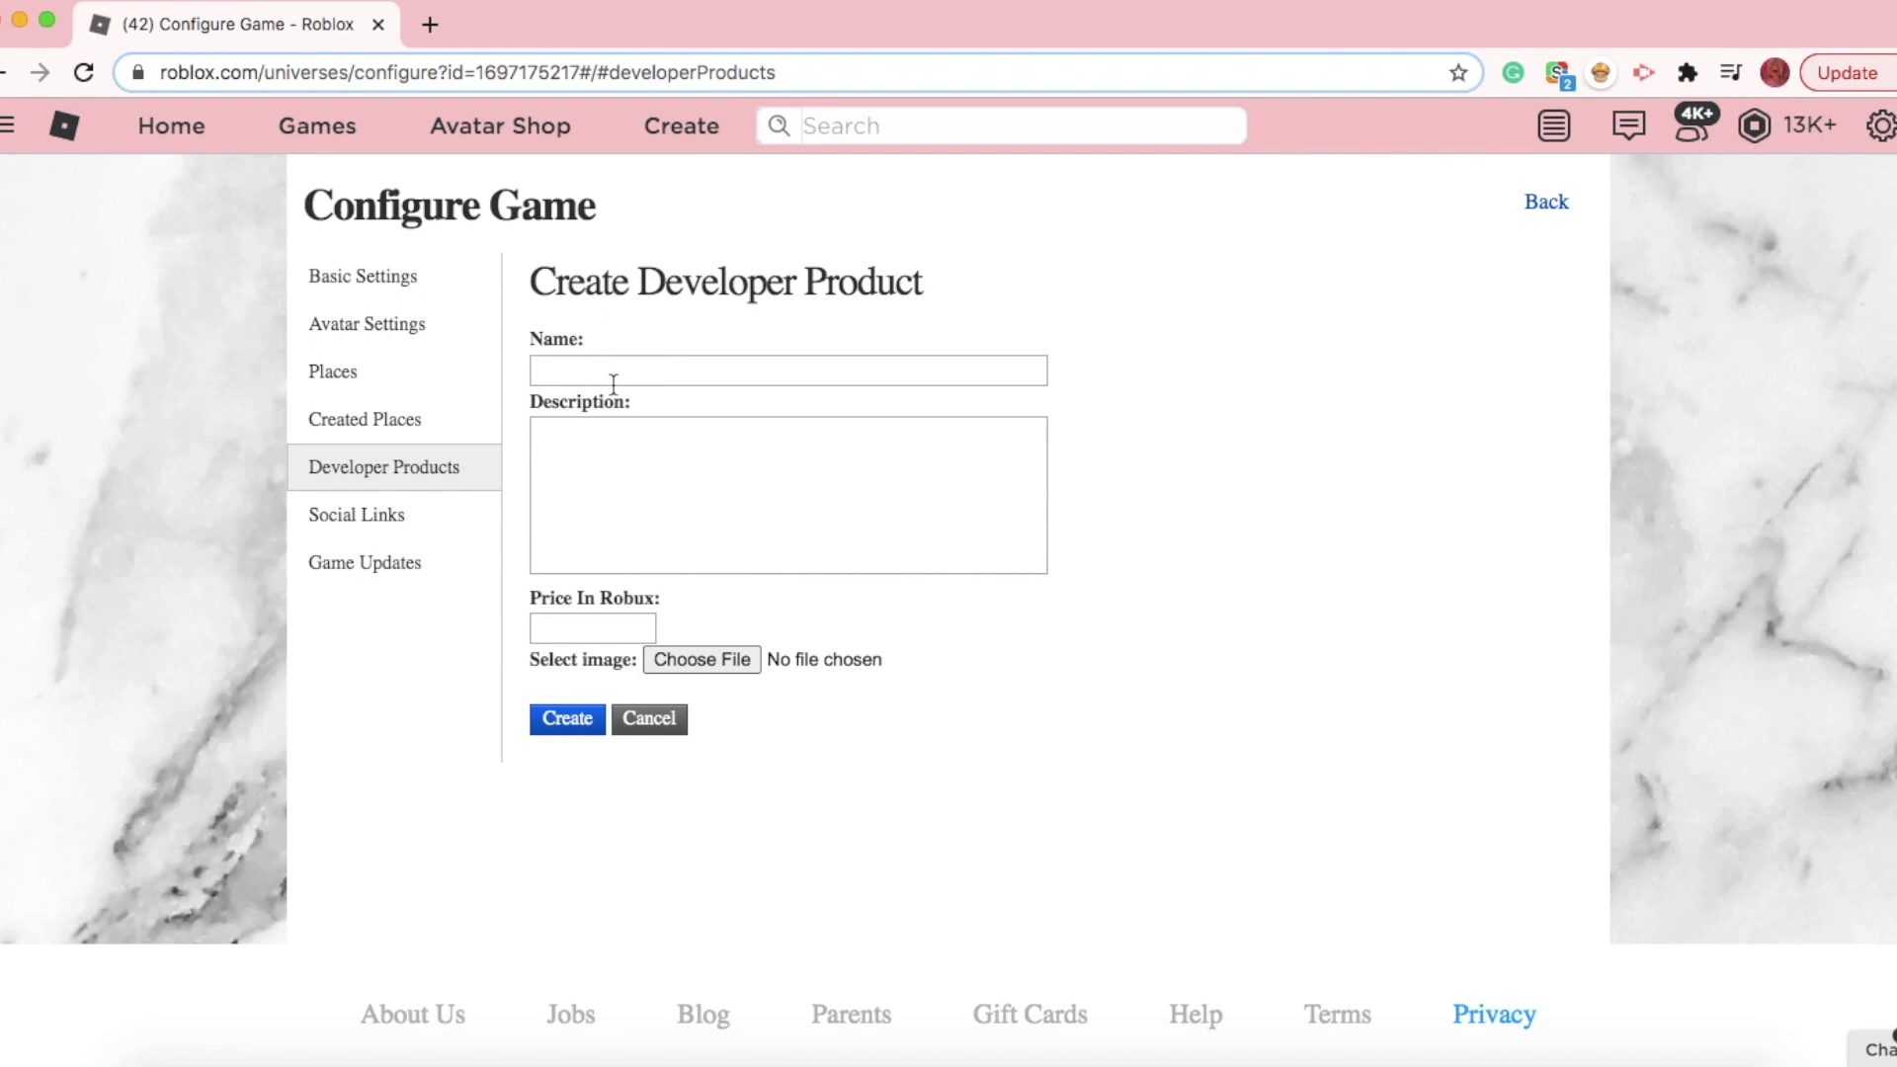
{"action": "left_click", "coordinate": [643, 721]}
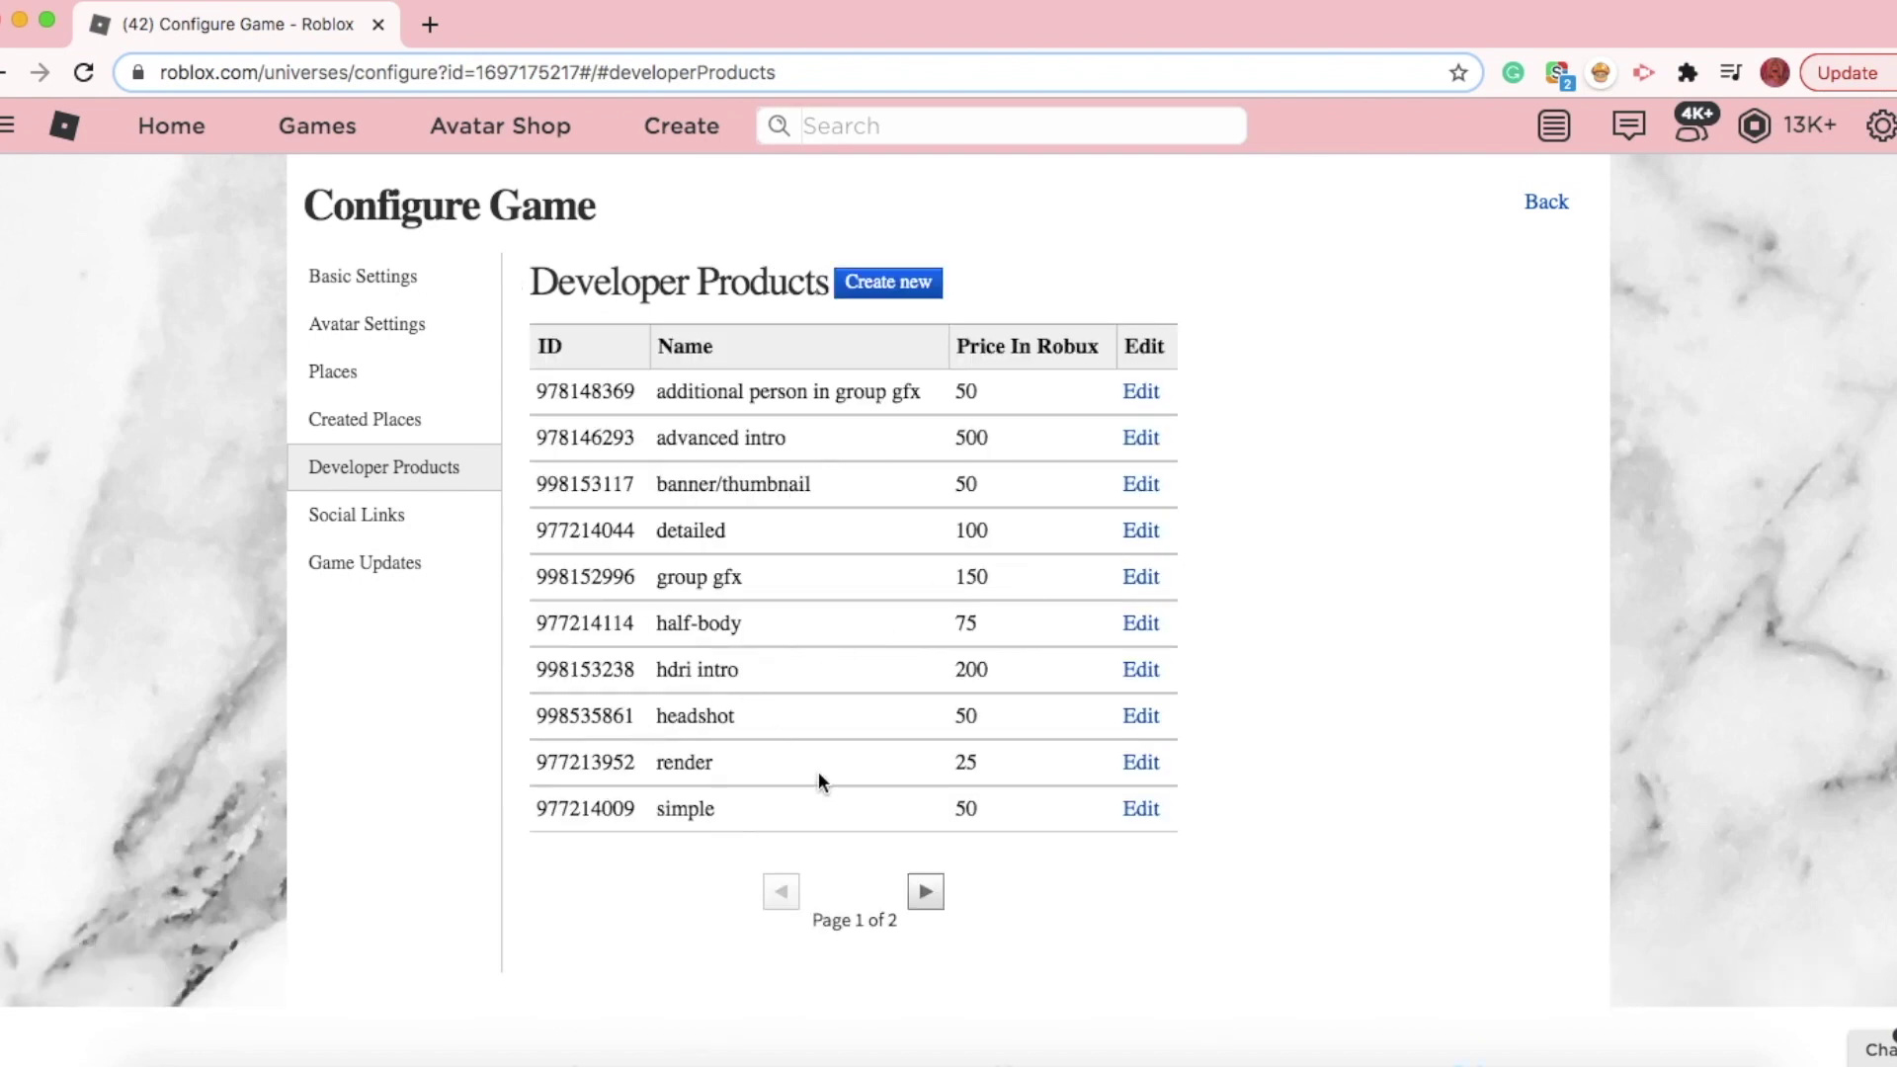
{"action": "left_click", "coordinate": [925, 891]}
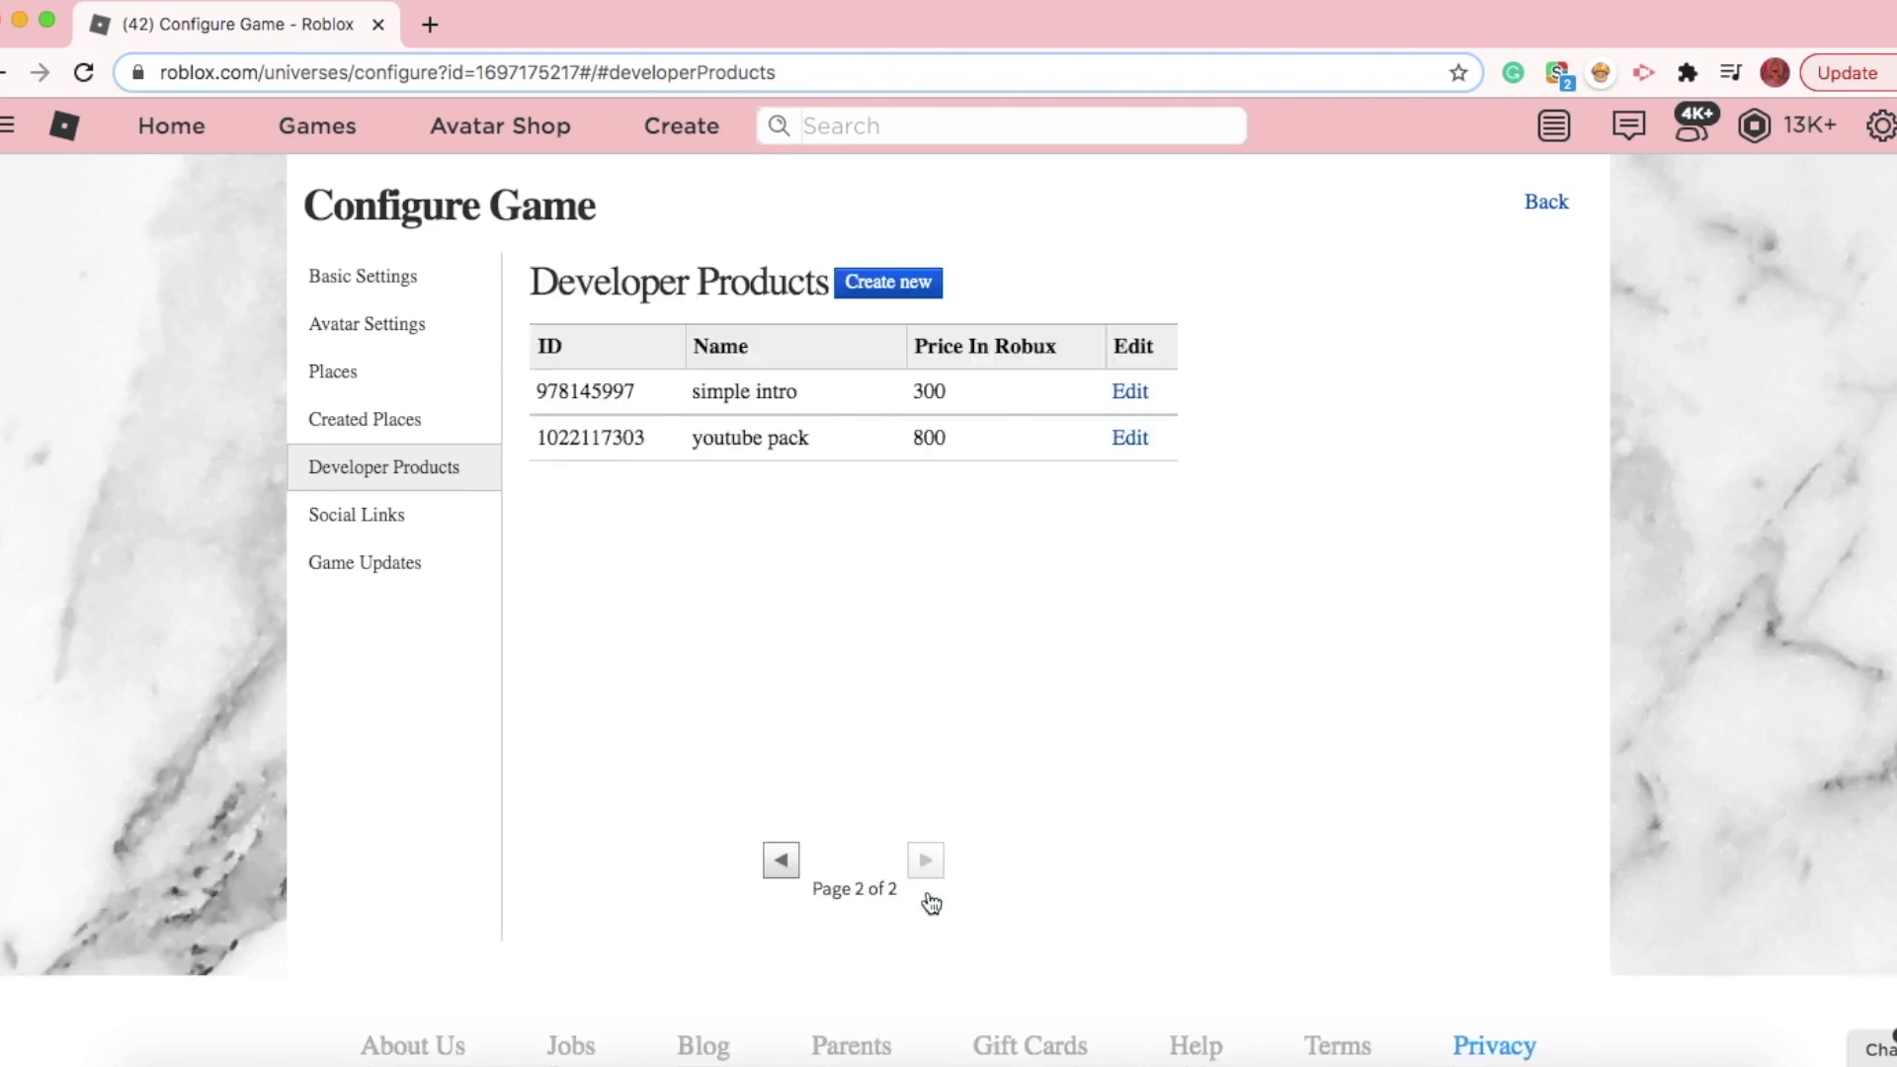
{"action": "left_click", "coordinate": [782, 862]}
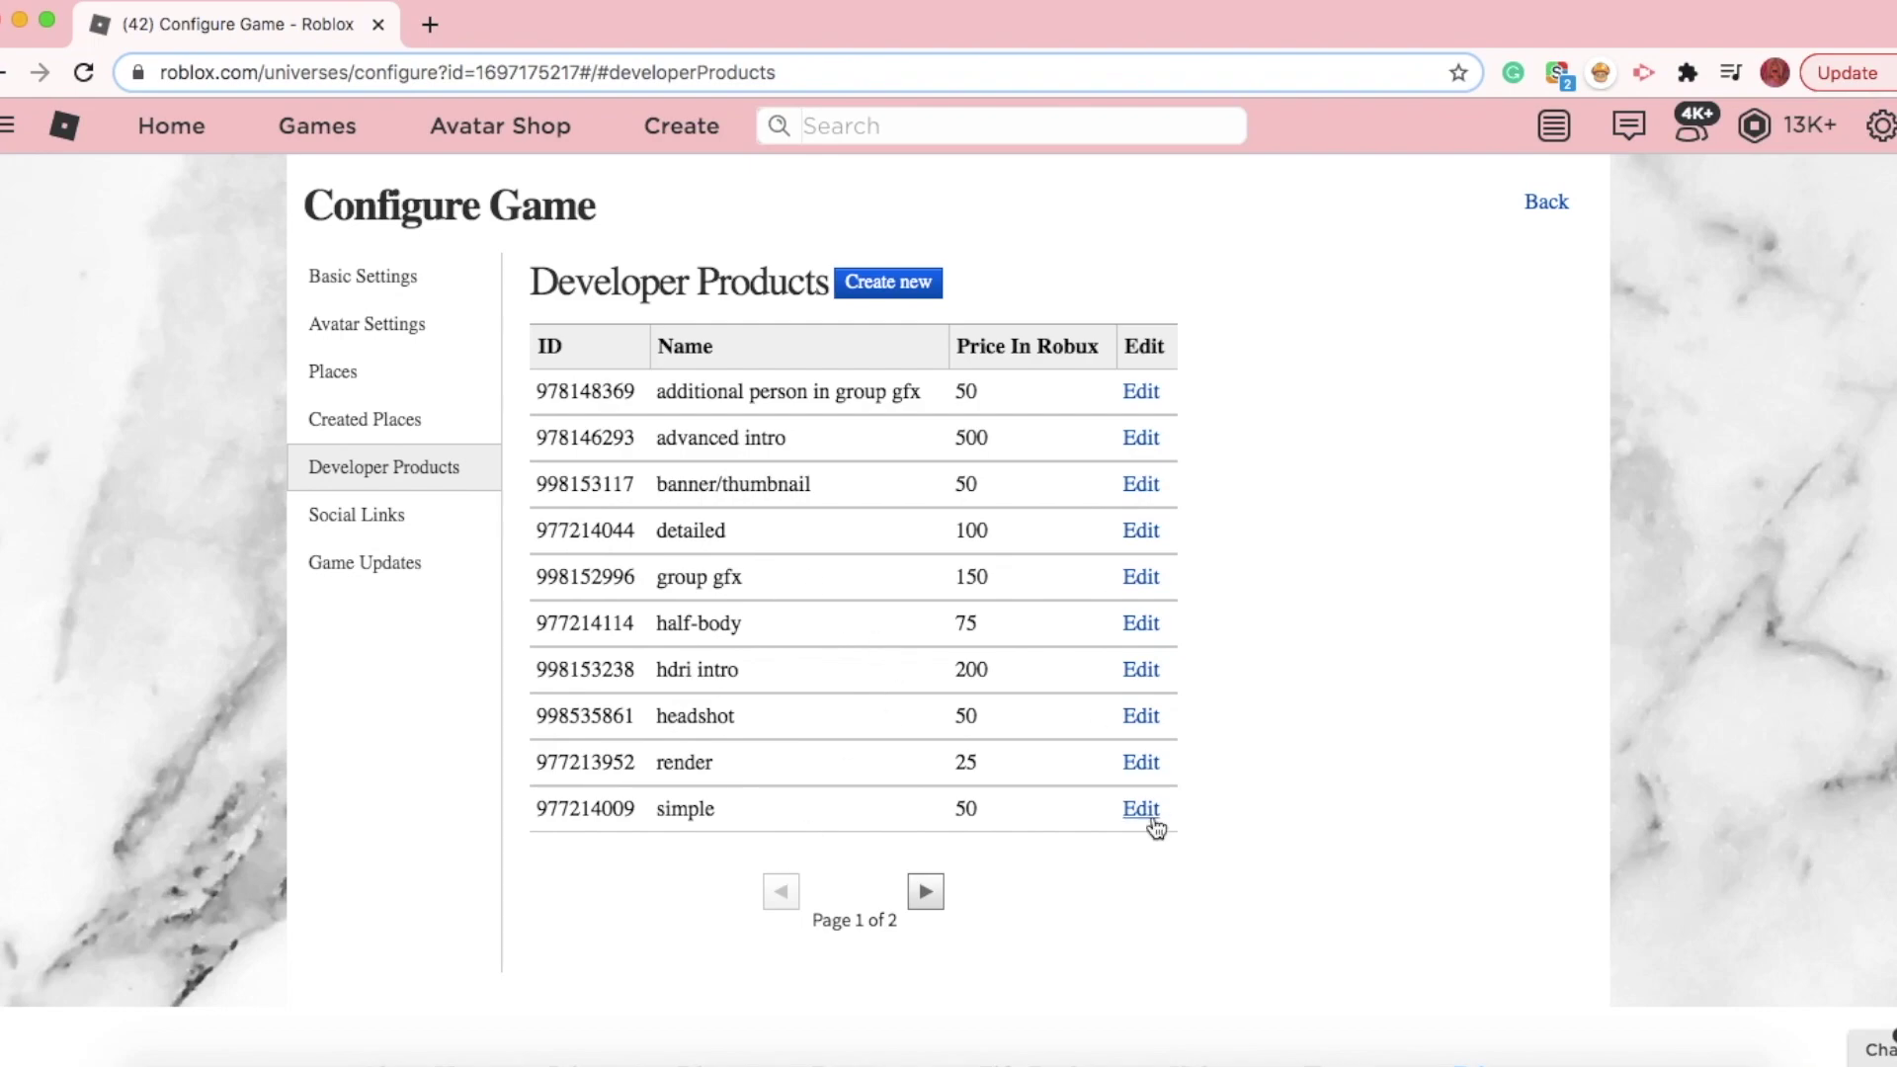
- Pick out the simple product's ID 977214009 and return to the chest script in Studio
{"action": "left_click", "coordinate": [1299, 1060]}
{"action": "left_click", "coordinate": [1111, 1059]}
{"action": "left_click_drag", "start_coordinate": [538, 813], "coordinate": [620, 812]}
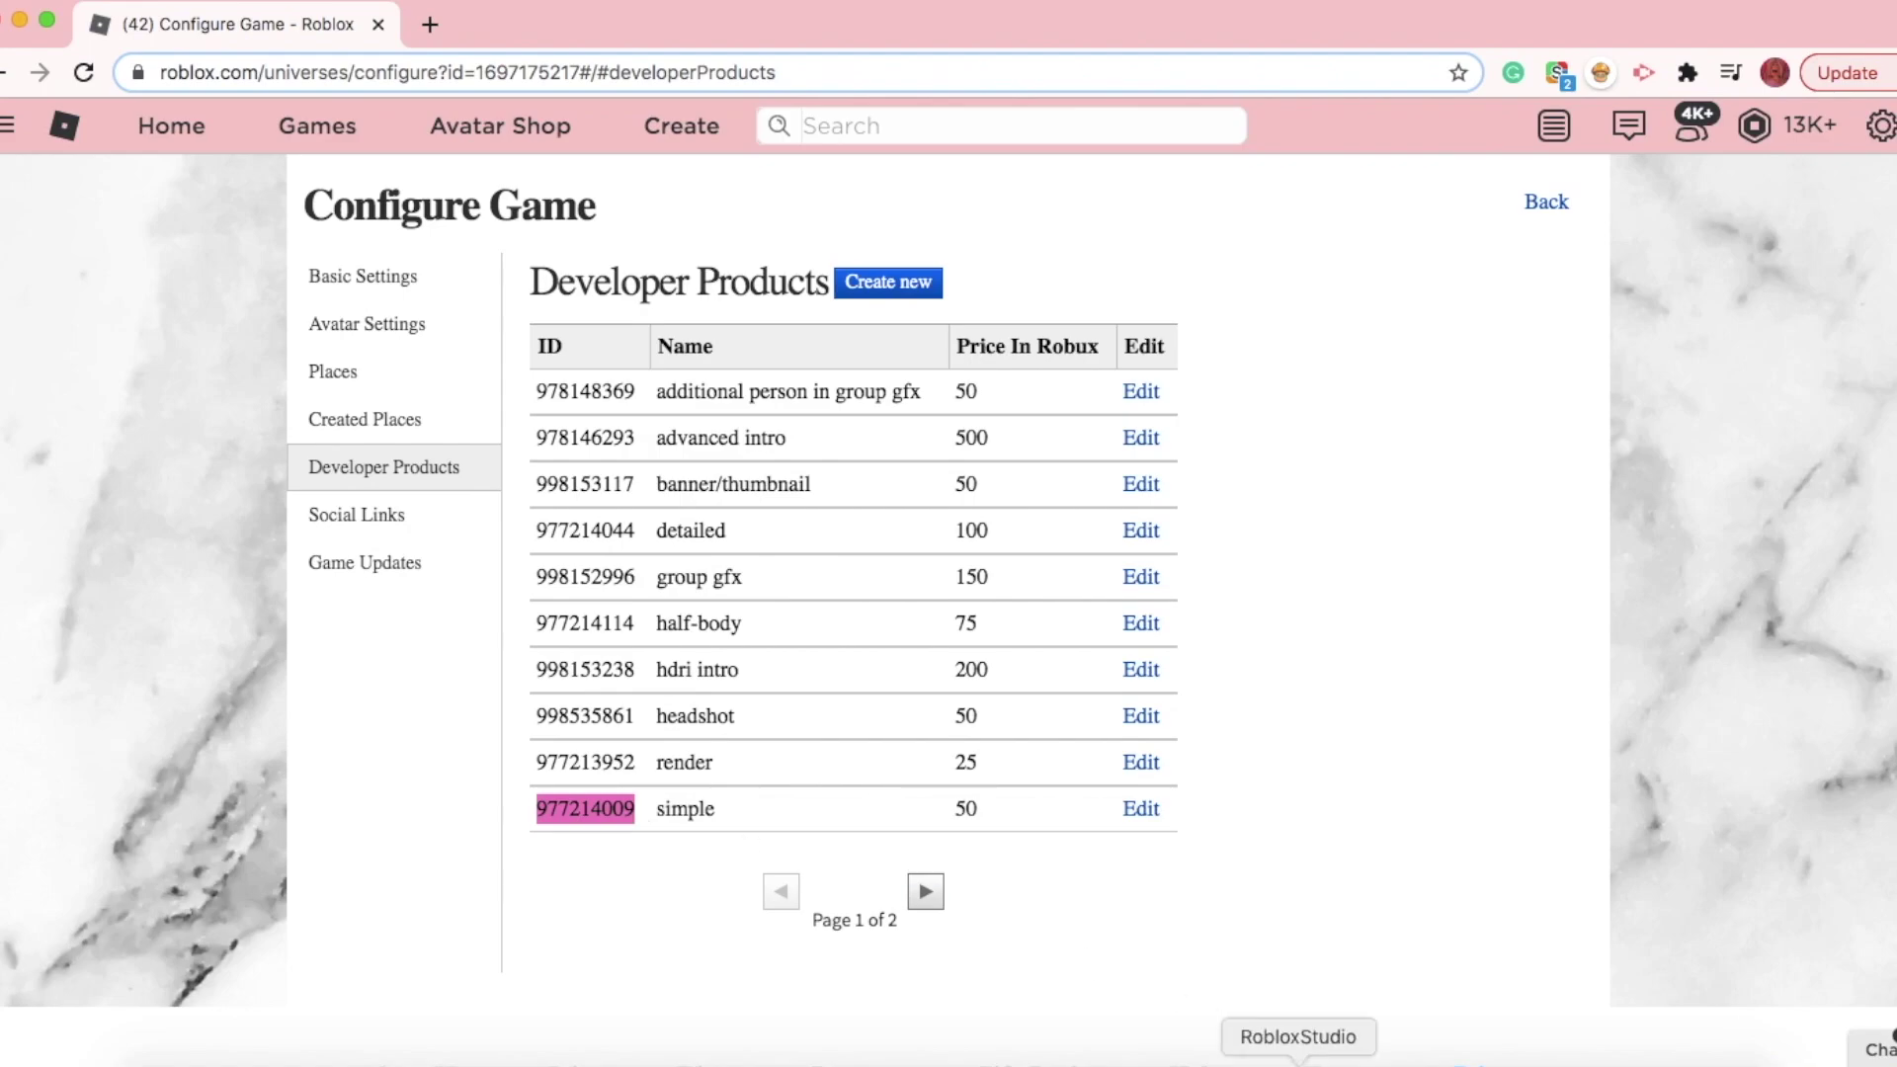
{"action": "left_click", "coordinate": [1299, 1056]}
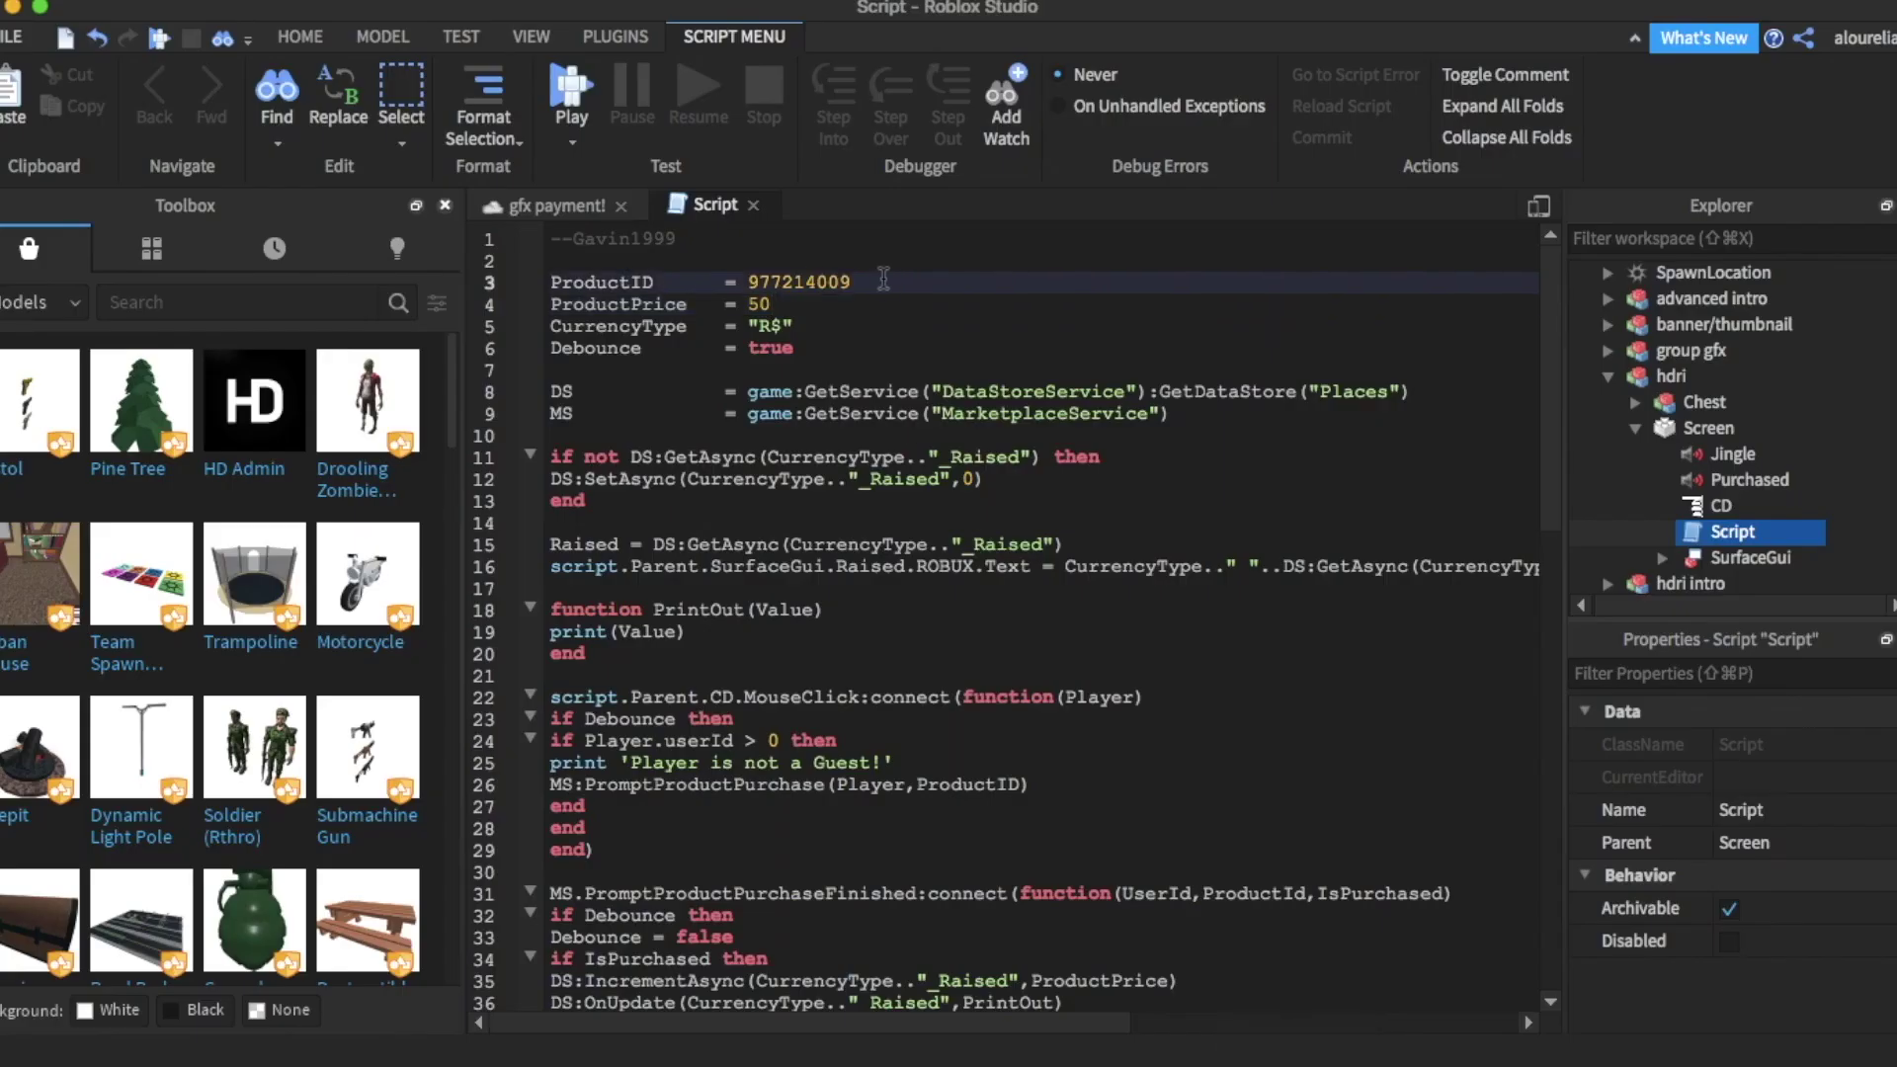
- With ProductID 977214009 in the script, publish to Roblox and go to the game's page
{"action": "left_click_drag", "start_coordinate": [853, 282], "coordinate": [750, 281]}
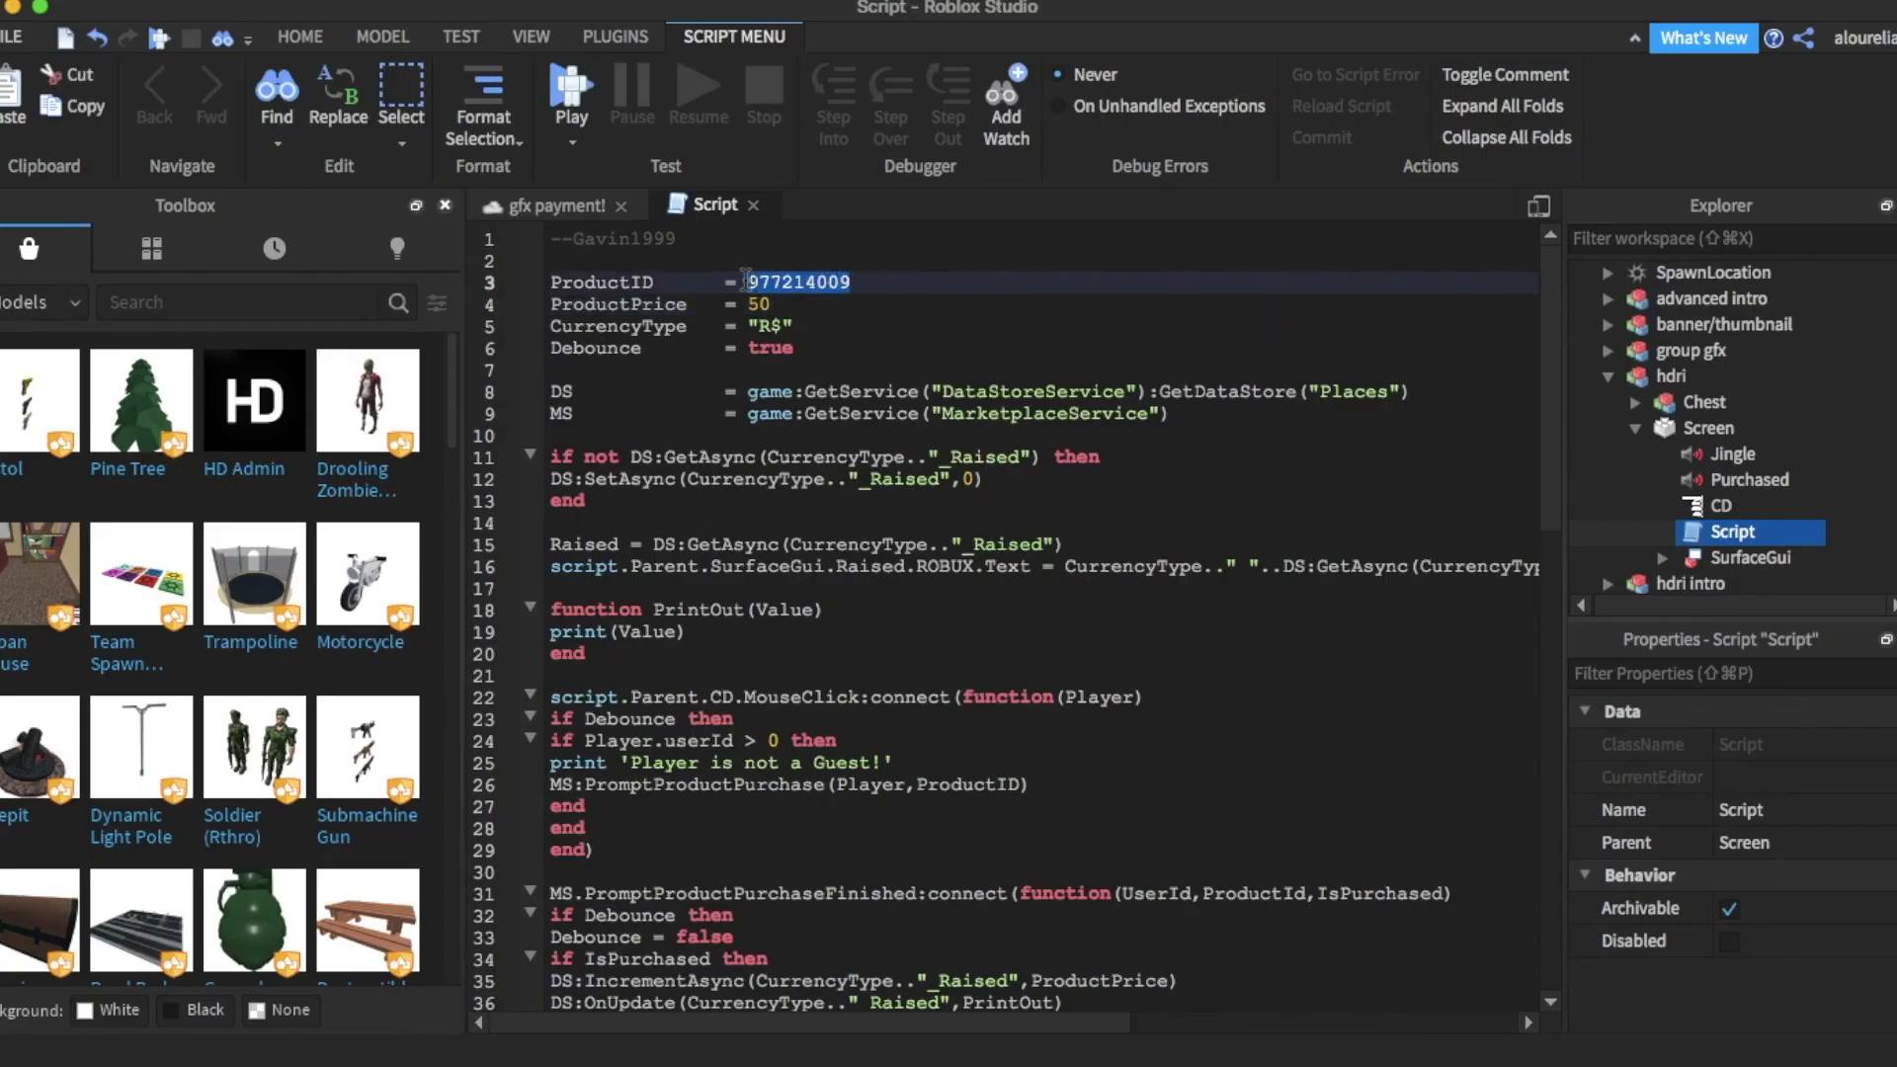
{"action": "left_click", "coordinate": [1007, 292]}
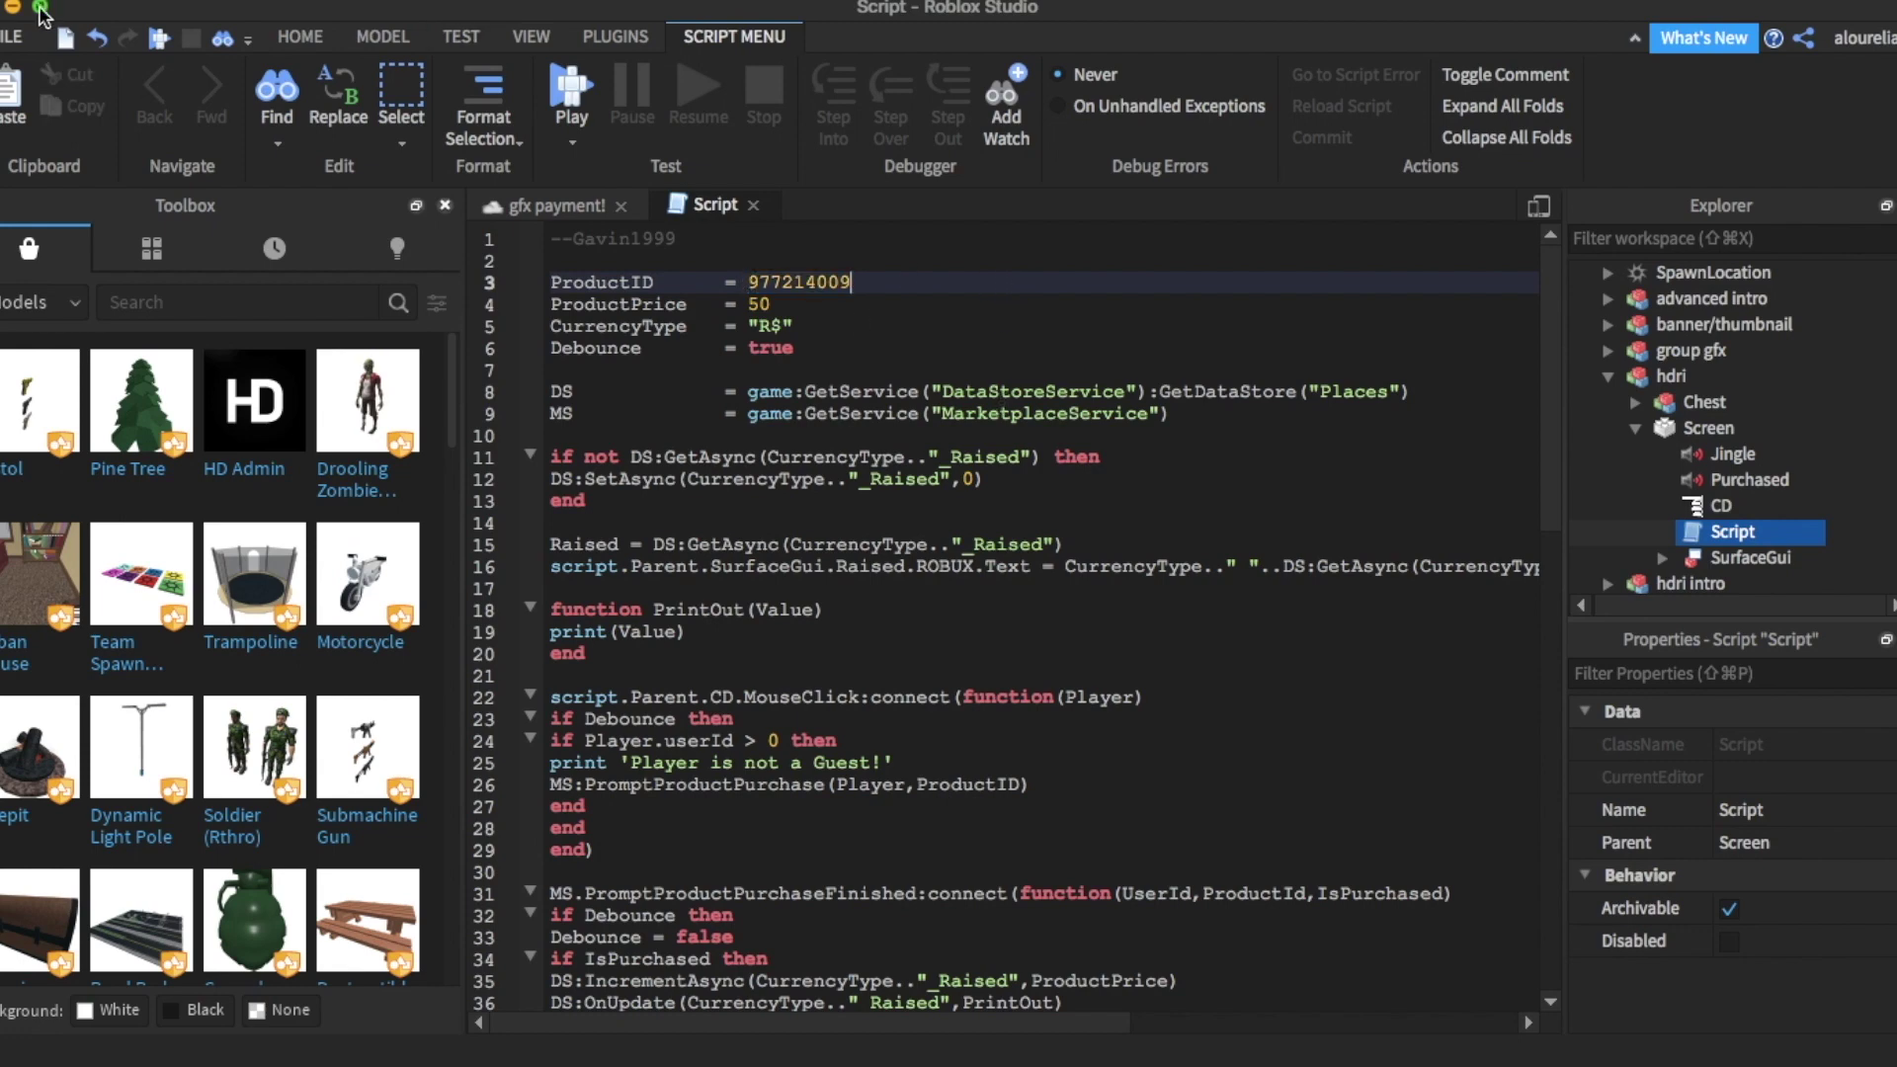
{"action": "left_click", "coordinate": [18, 42]}
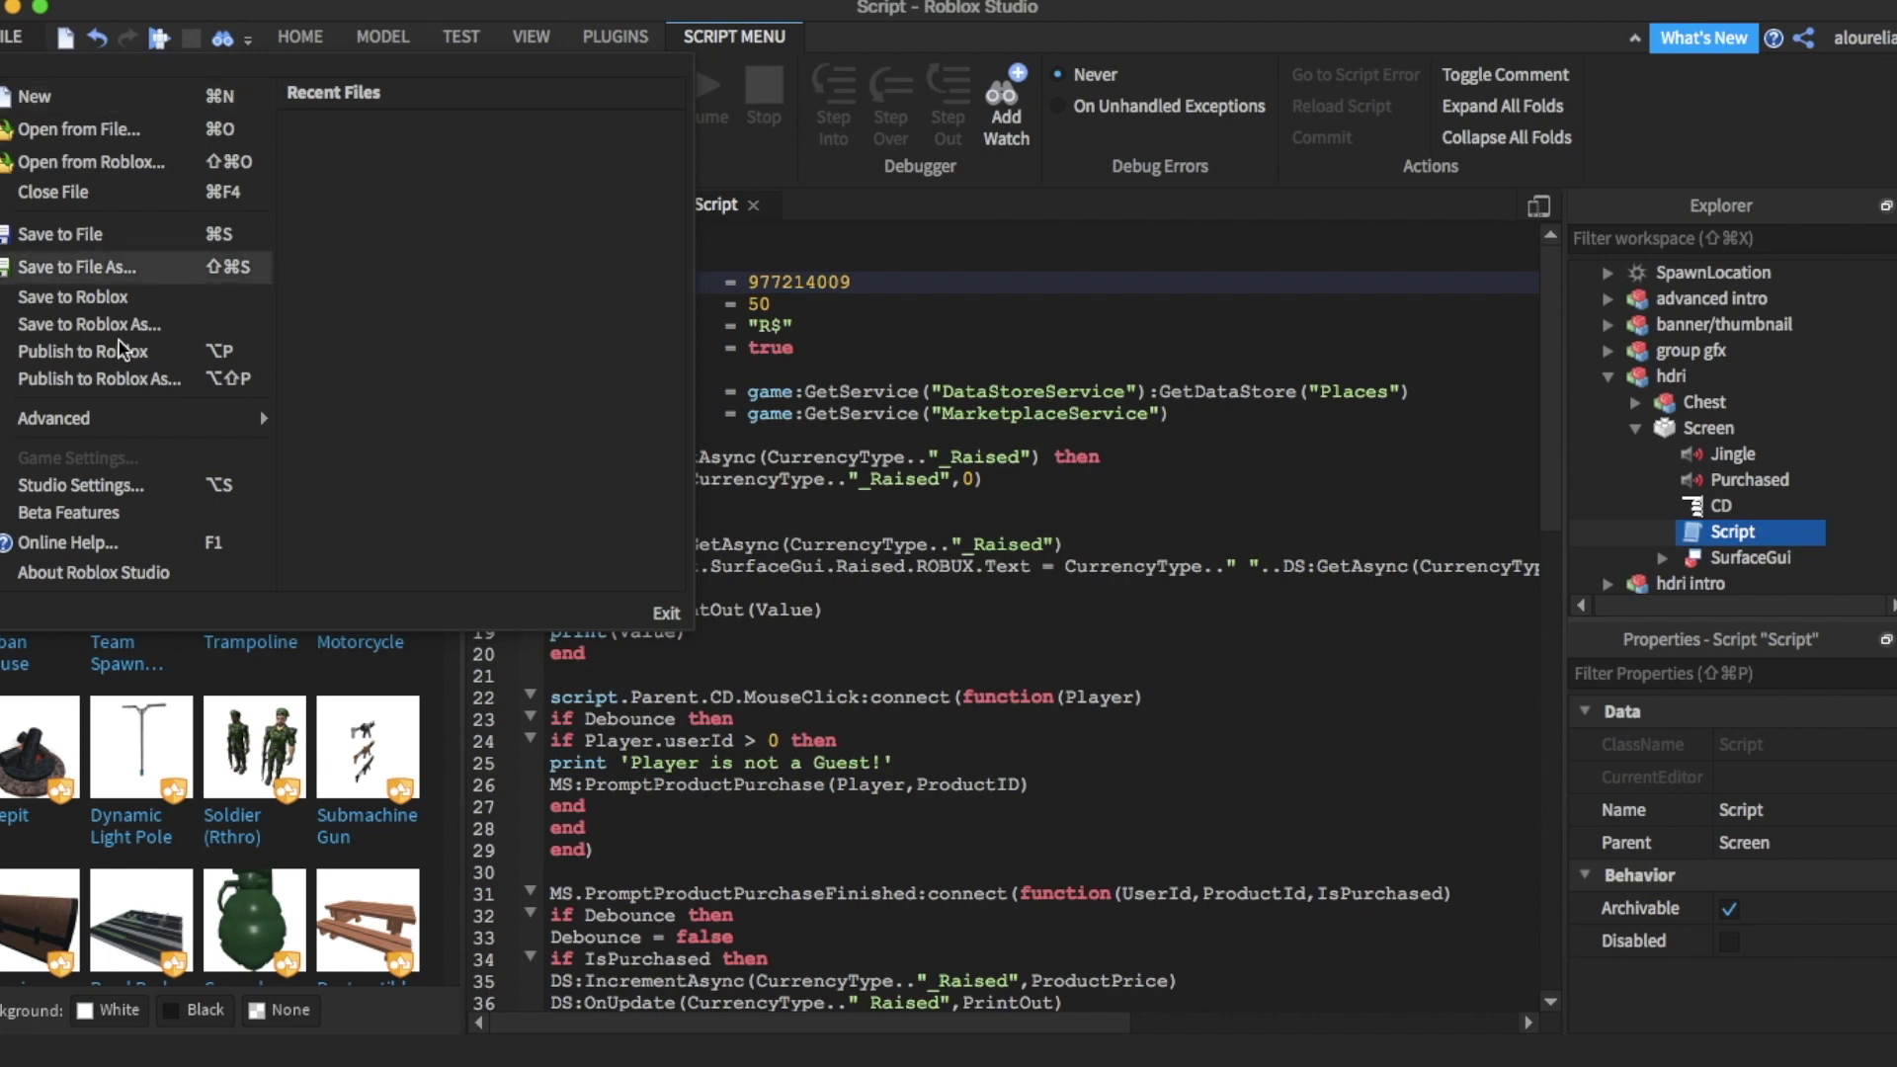
{"action": "left_click", "coordinate": [38, 400]}
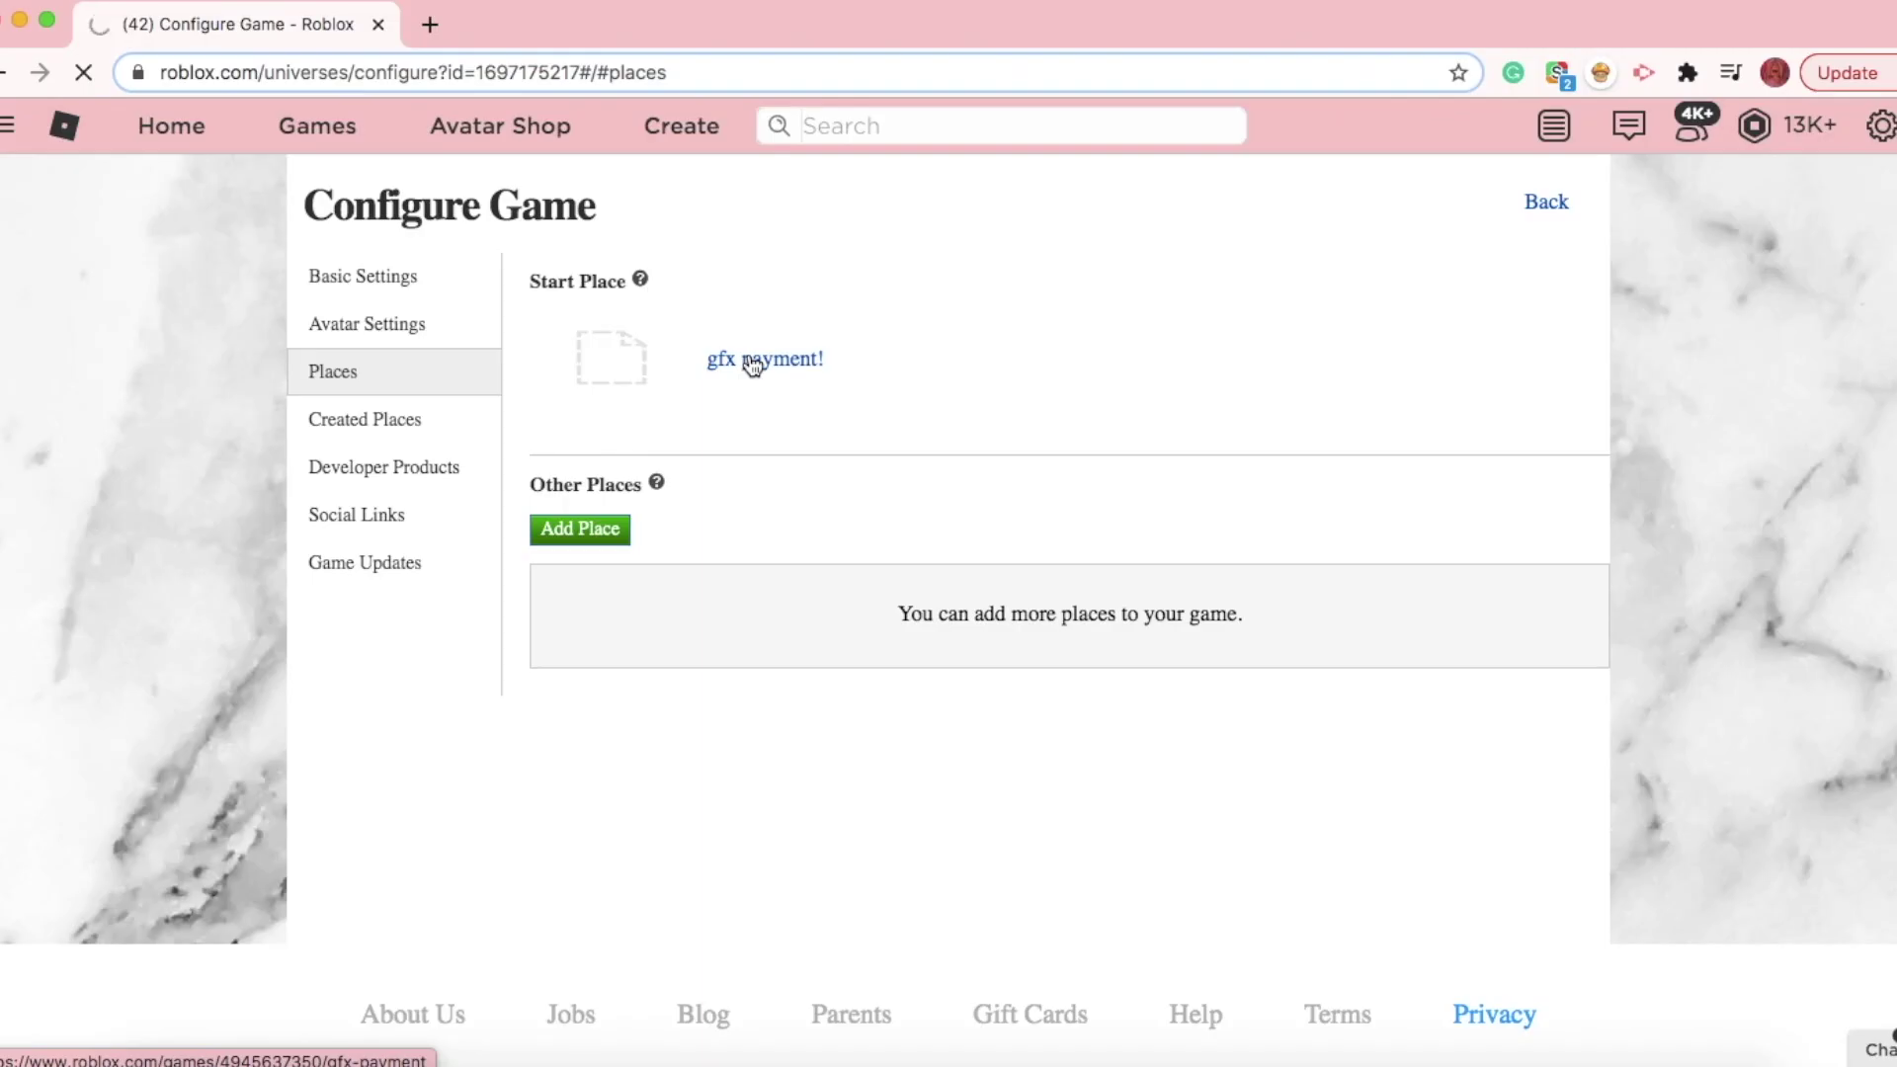
{"action": "left_click", "coordinate": [754, 364]}
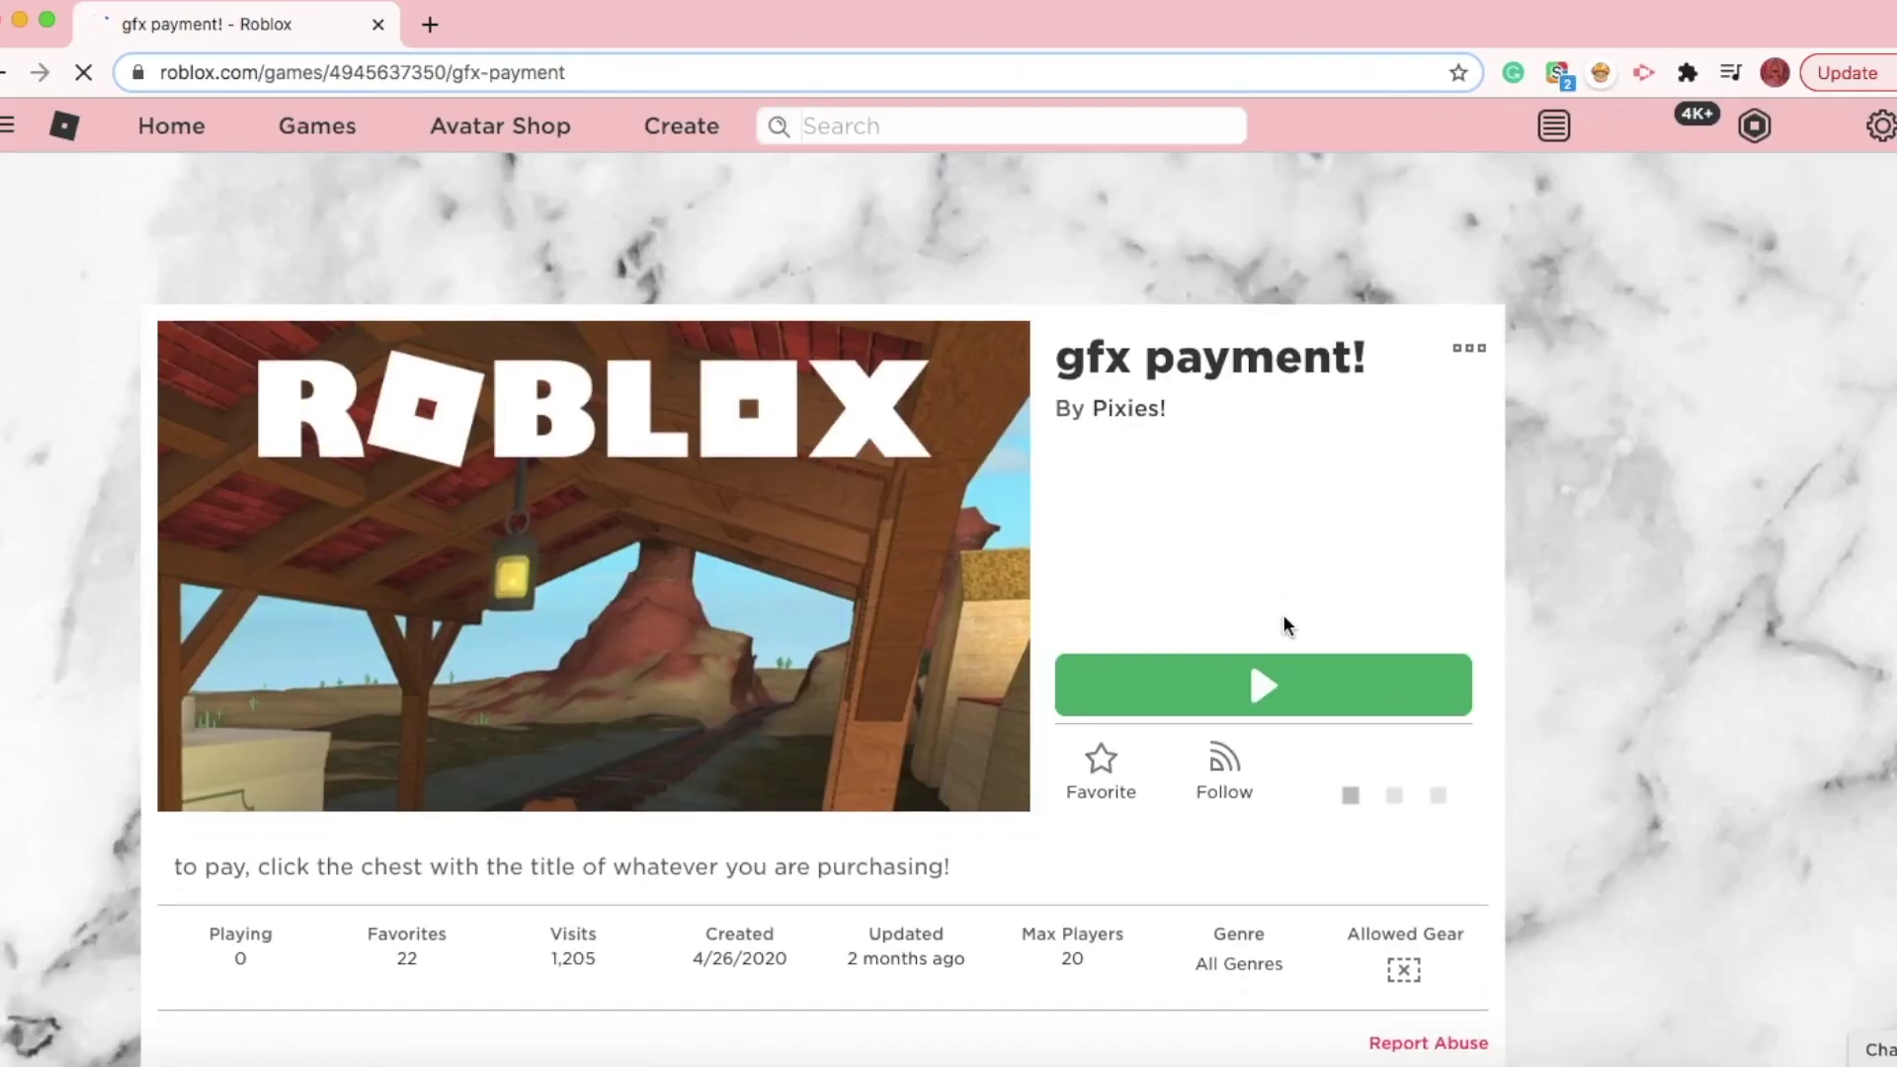
- Play the 'gfx payment!' game from its Roblox page
{"action": "left_click", "coordinate": [1183, 662]}
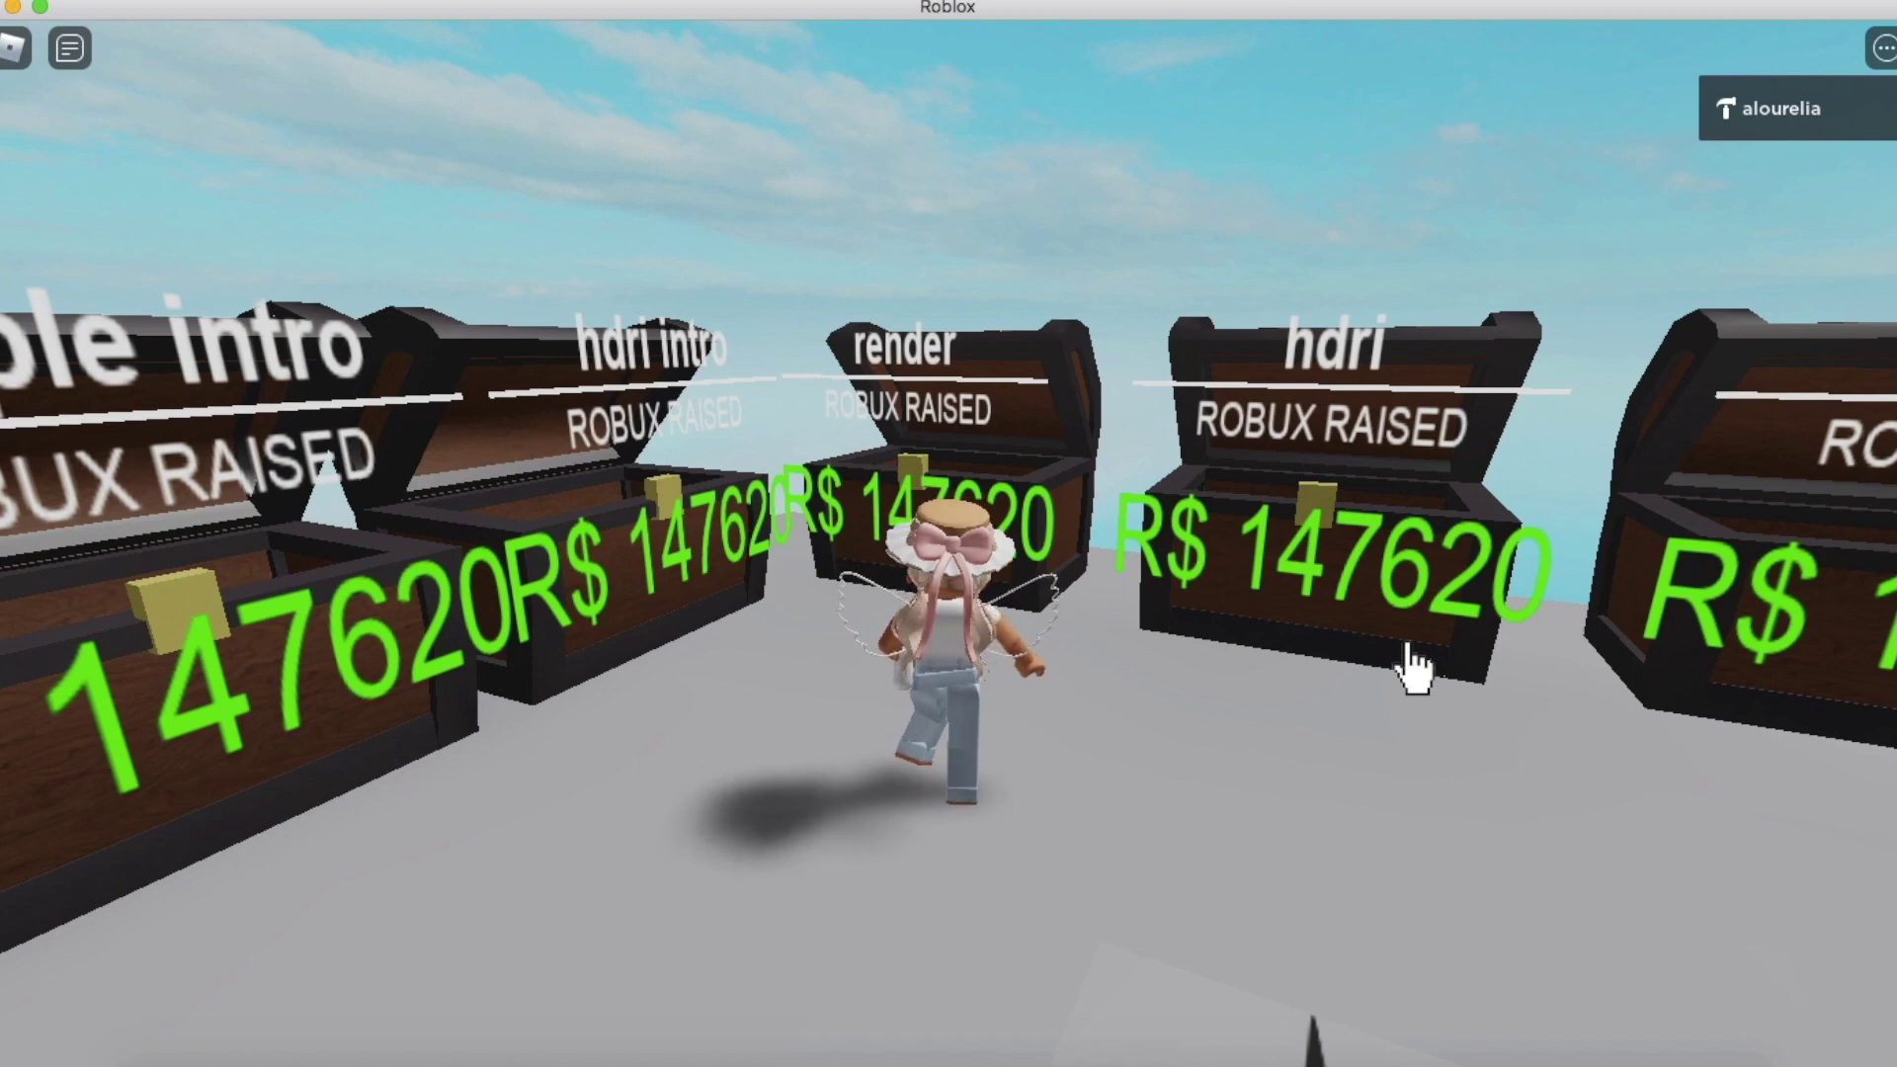
- Walk the avatar to the chests, trigger the 50 Robux 'simple' purchase prompt, then dismiss it
{"action": "key", "text": "w"}
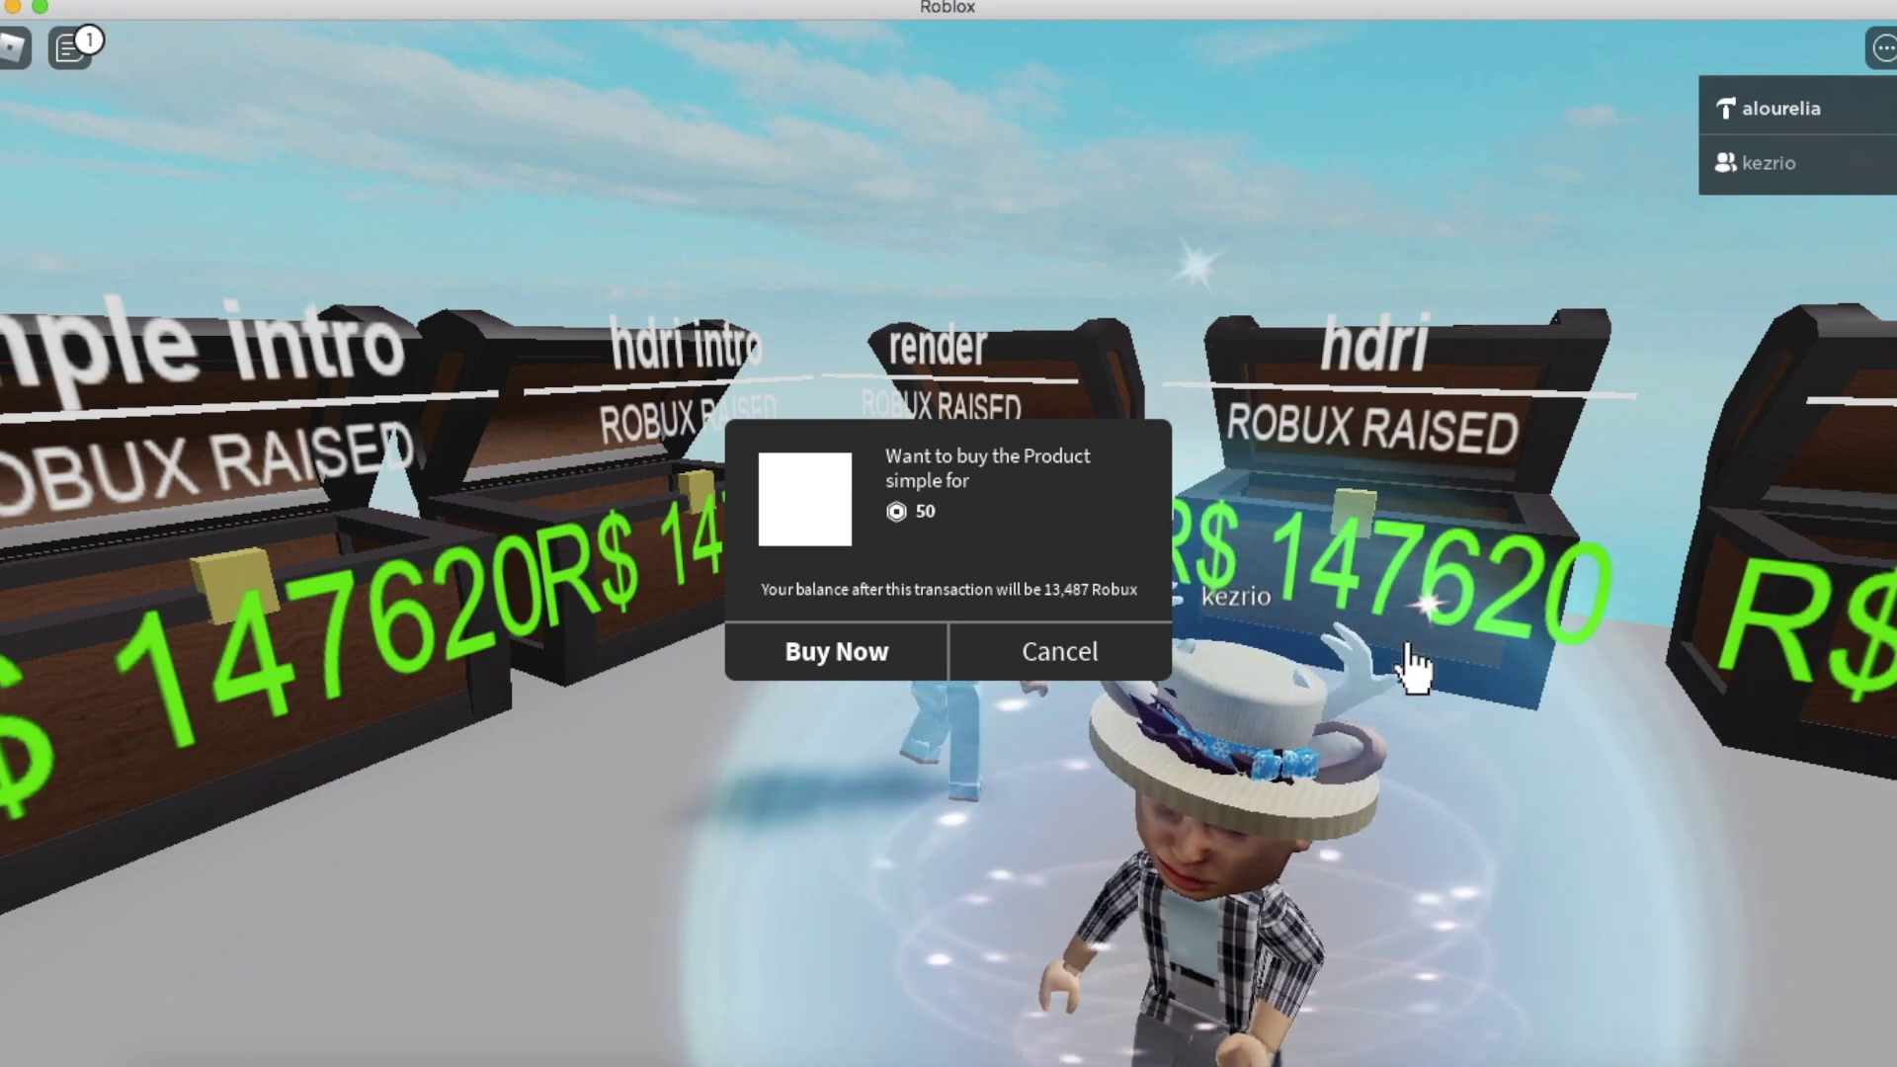
{"action": "key", "text": "w"}
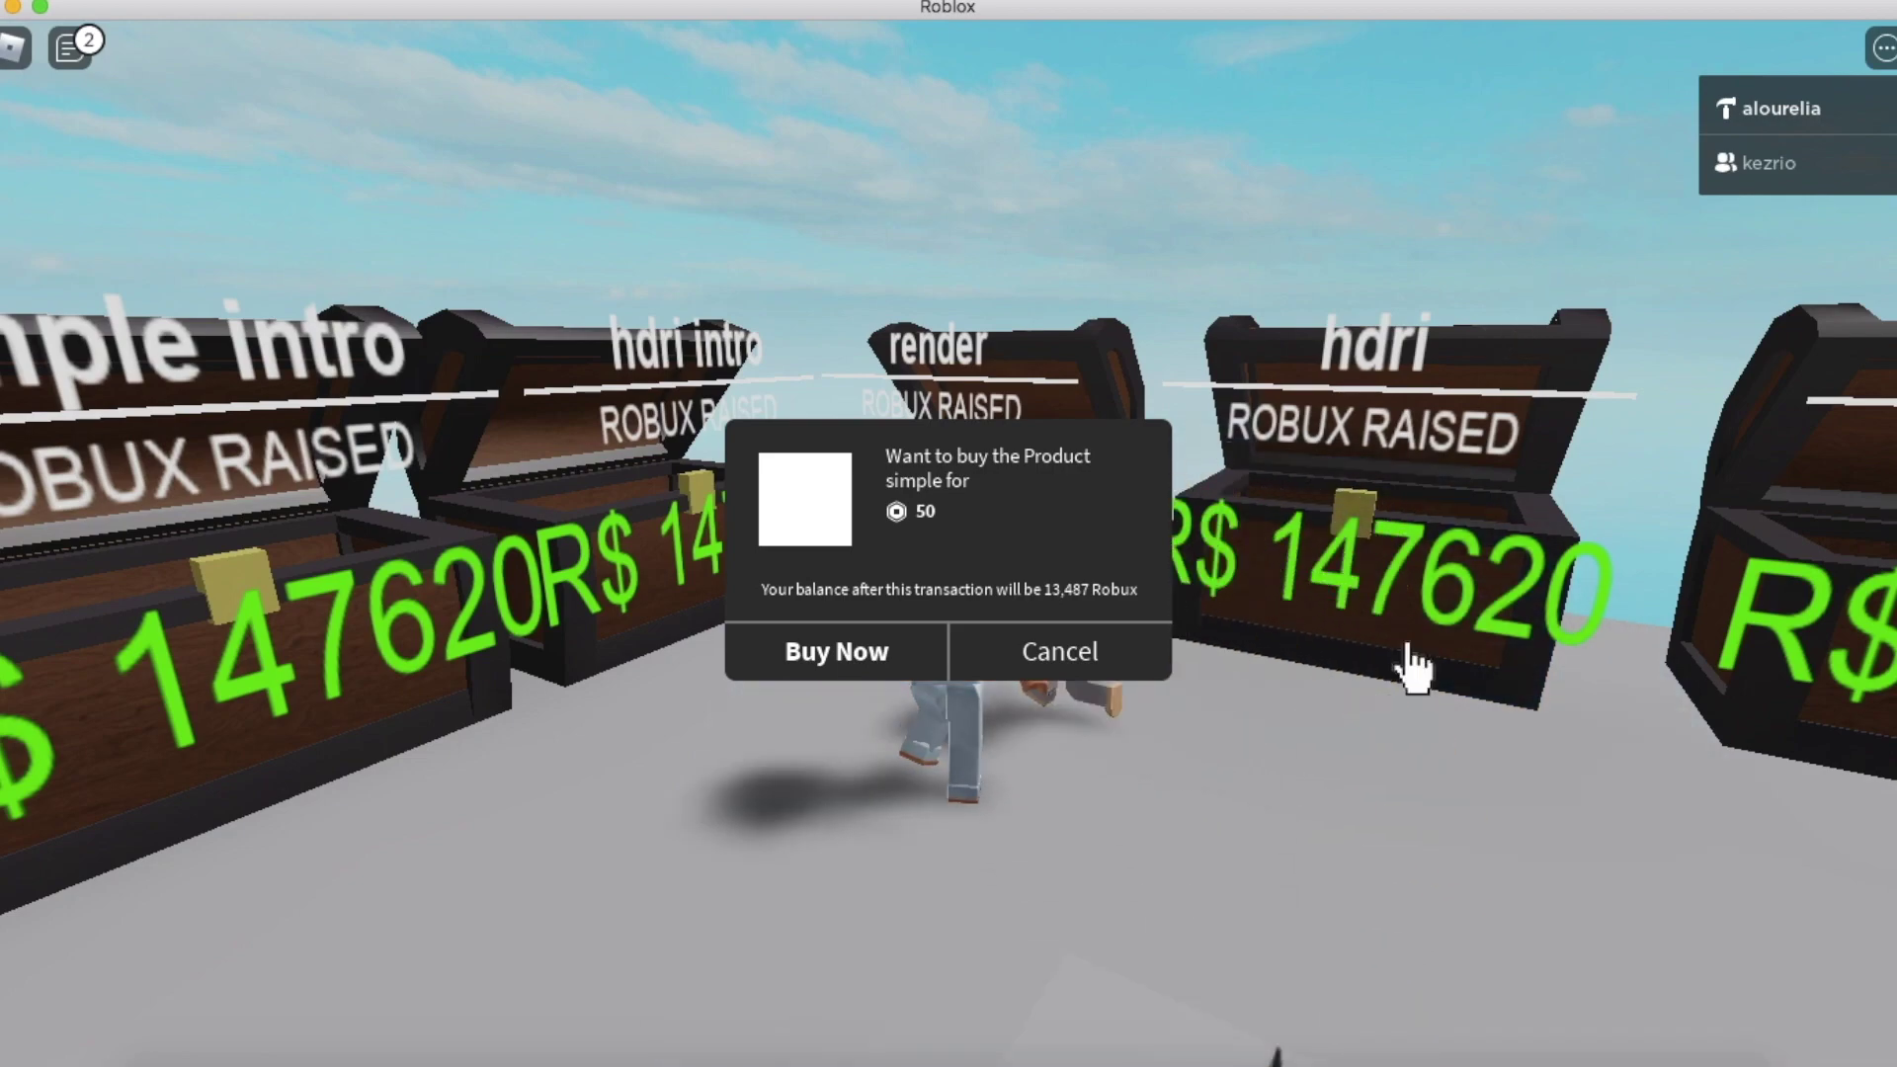
{"action": "key", "text": "Escape"}
{"action": "mouse_move", "coordinate": [1406, 638]}
{"action": "right_mouse_down"}
{"action": "mouse_move", "coordinate": [1412, 667]}
{"action": "mouse_move", "coordinate": [1410, 649]}
{"action": "right_mouse_up"}
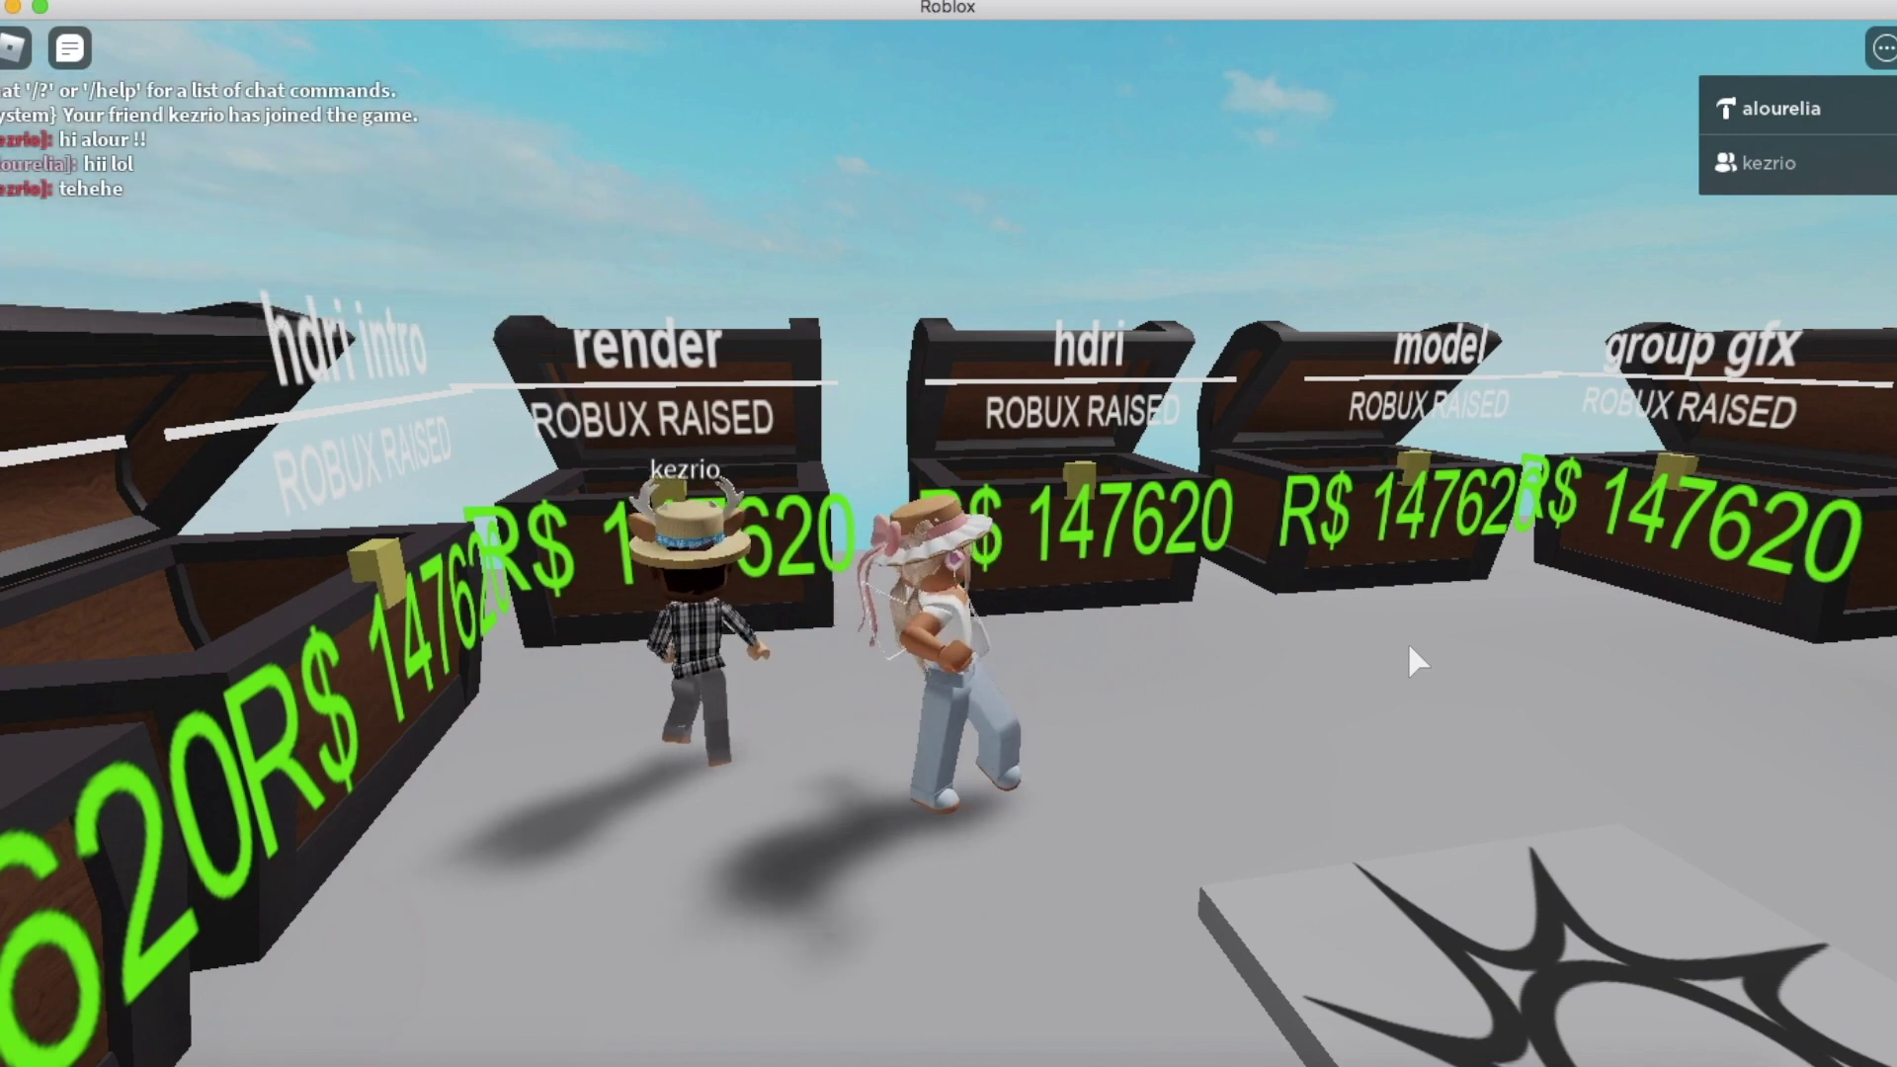
{"action": "right_click_drag", "start_coordinate": [1407, 643], "coordinate": [1412, 663]}
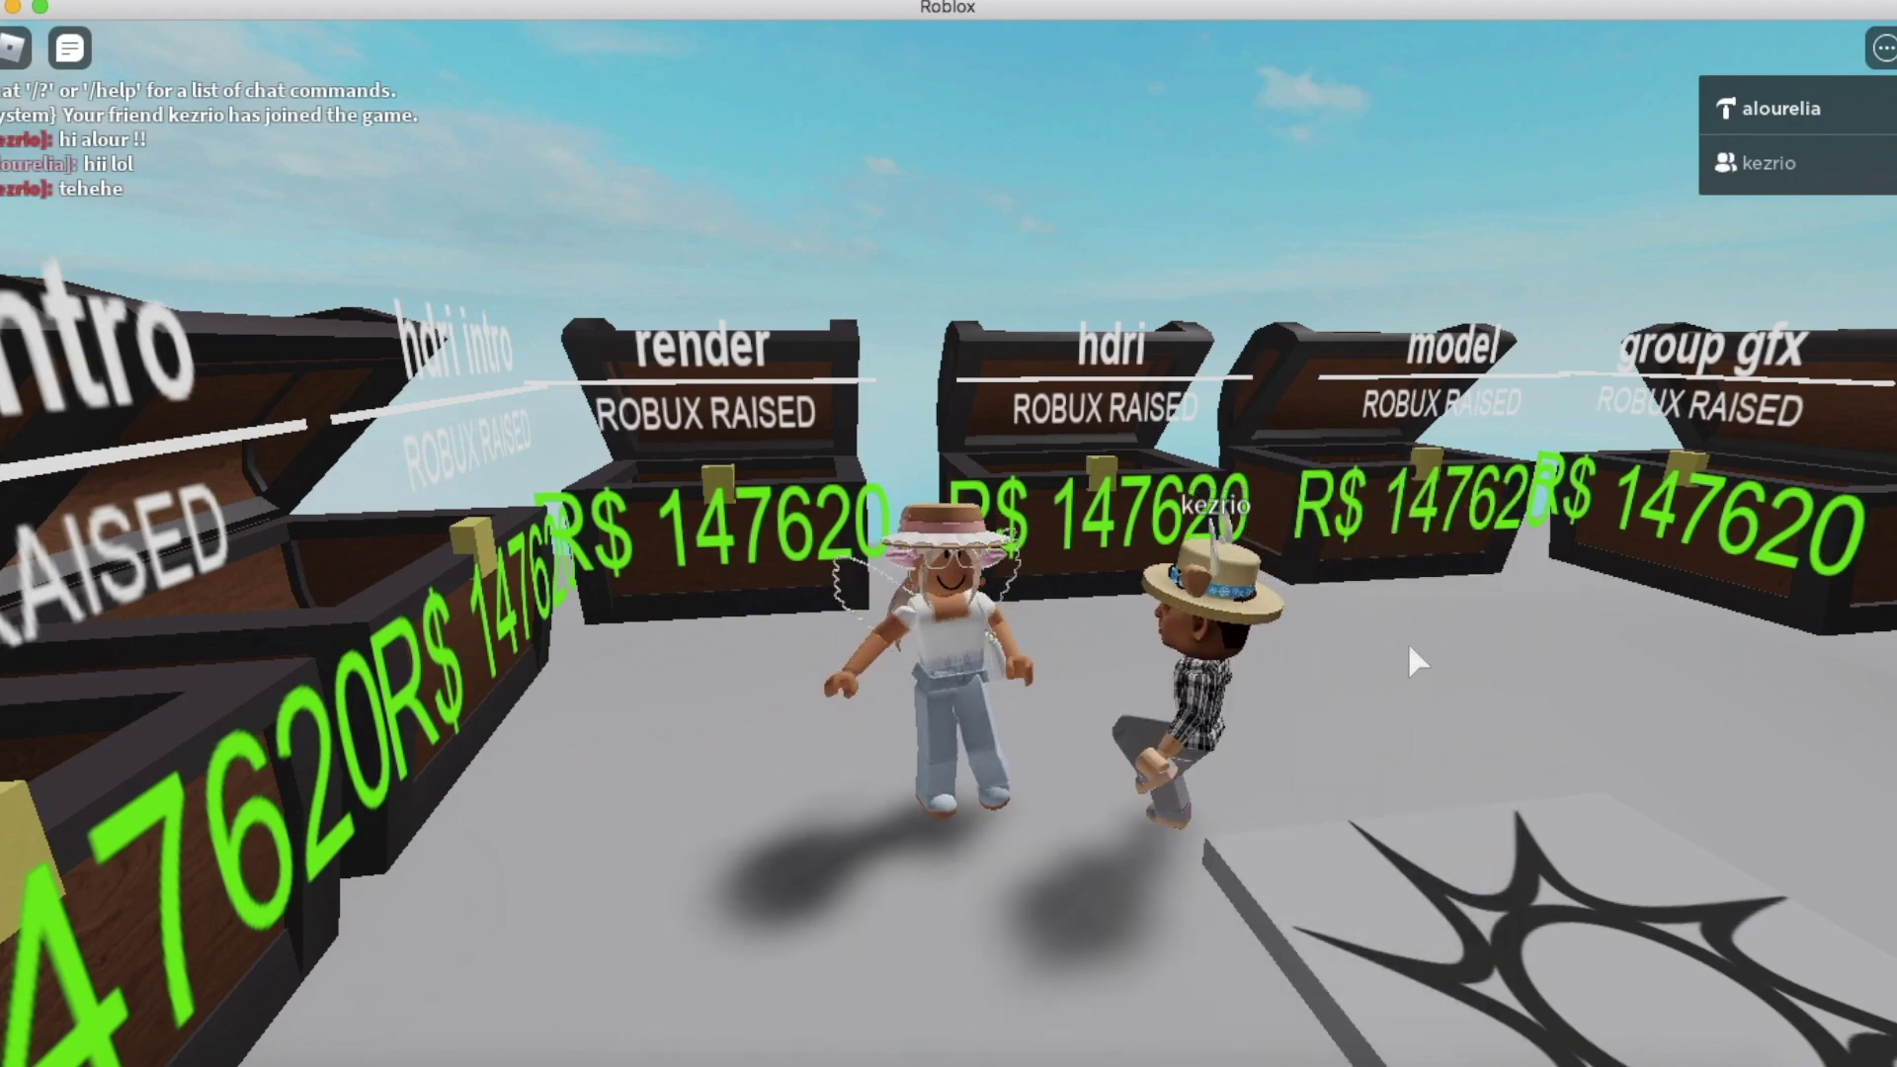
{"action": "right_click_drag", "start_coordinate": [1412, 663], "coordinate": [1412, 667]}
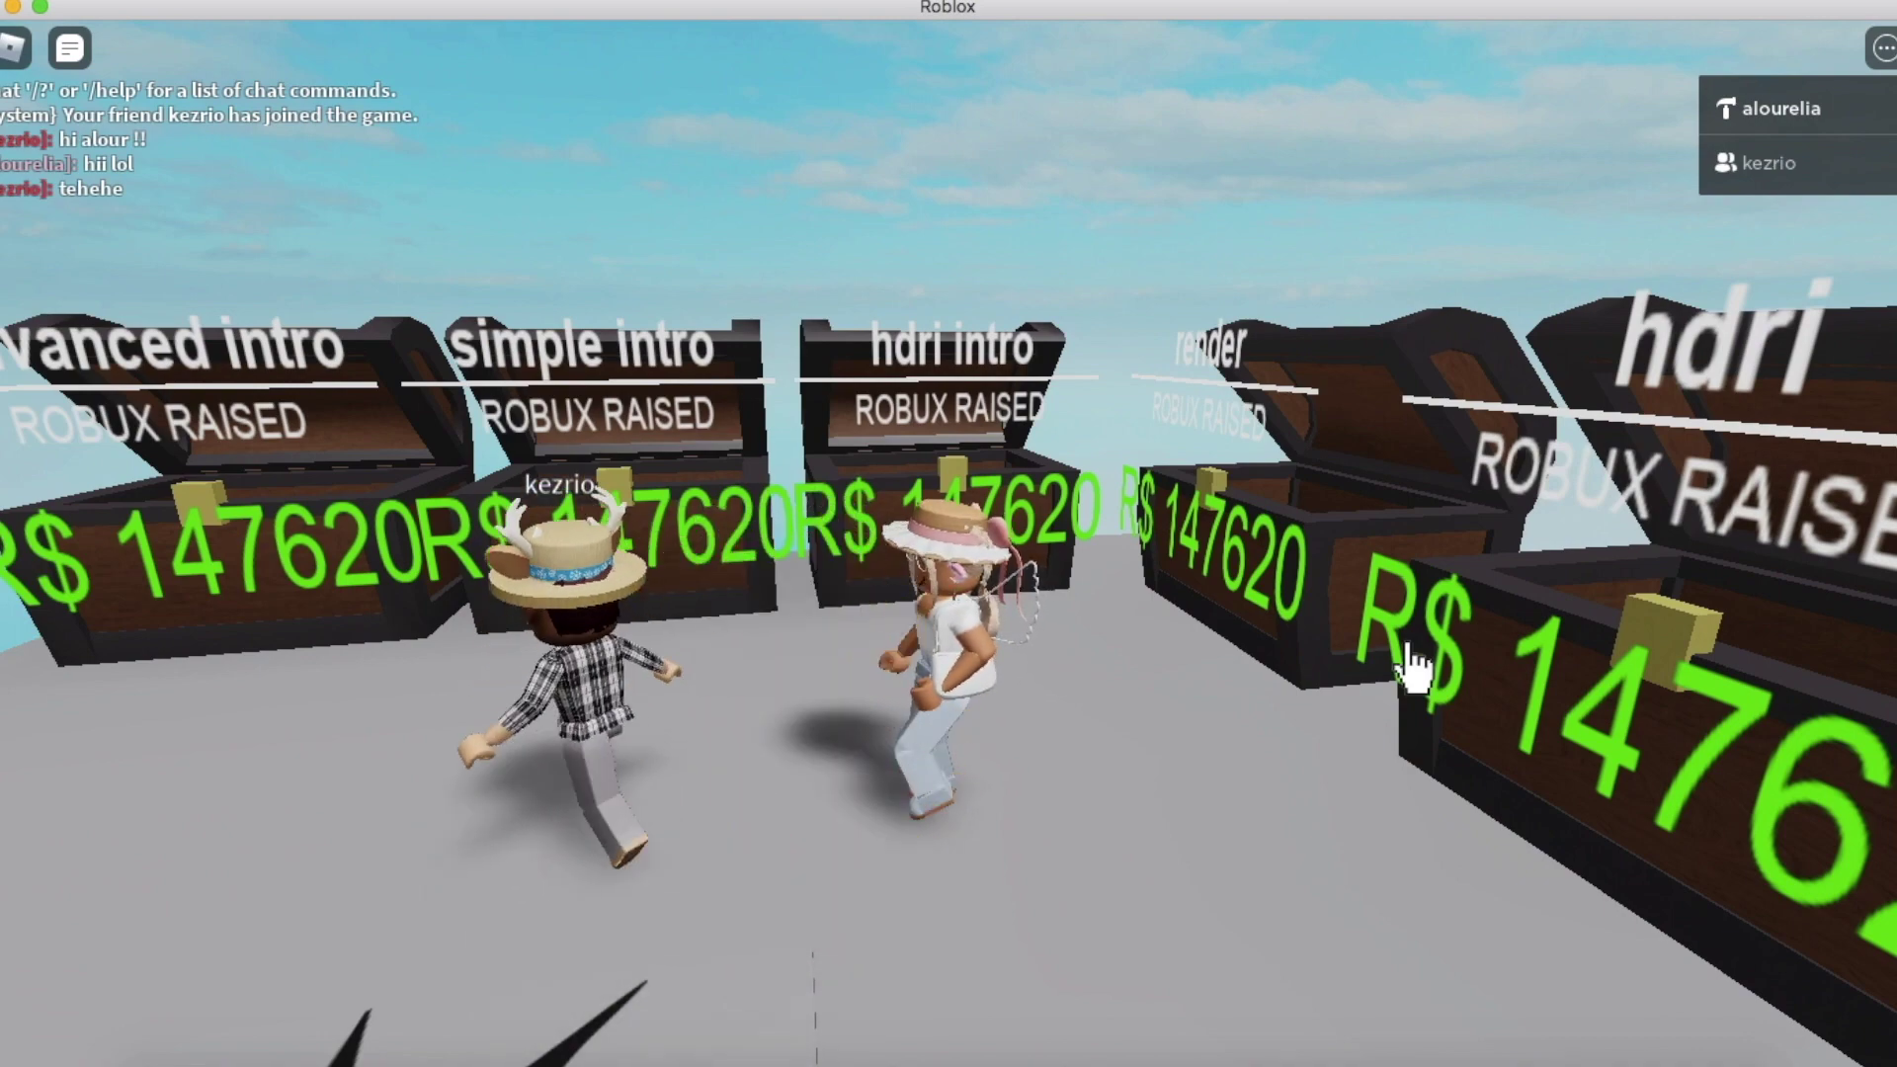
{"action": "right_click_drag", "start_coordinate": [1412, 667], "coordinate": [1413, 667]}
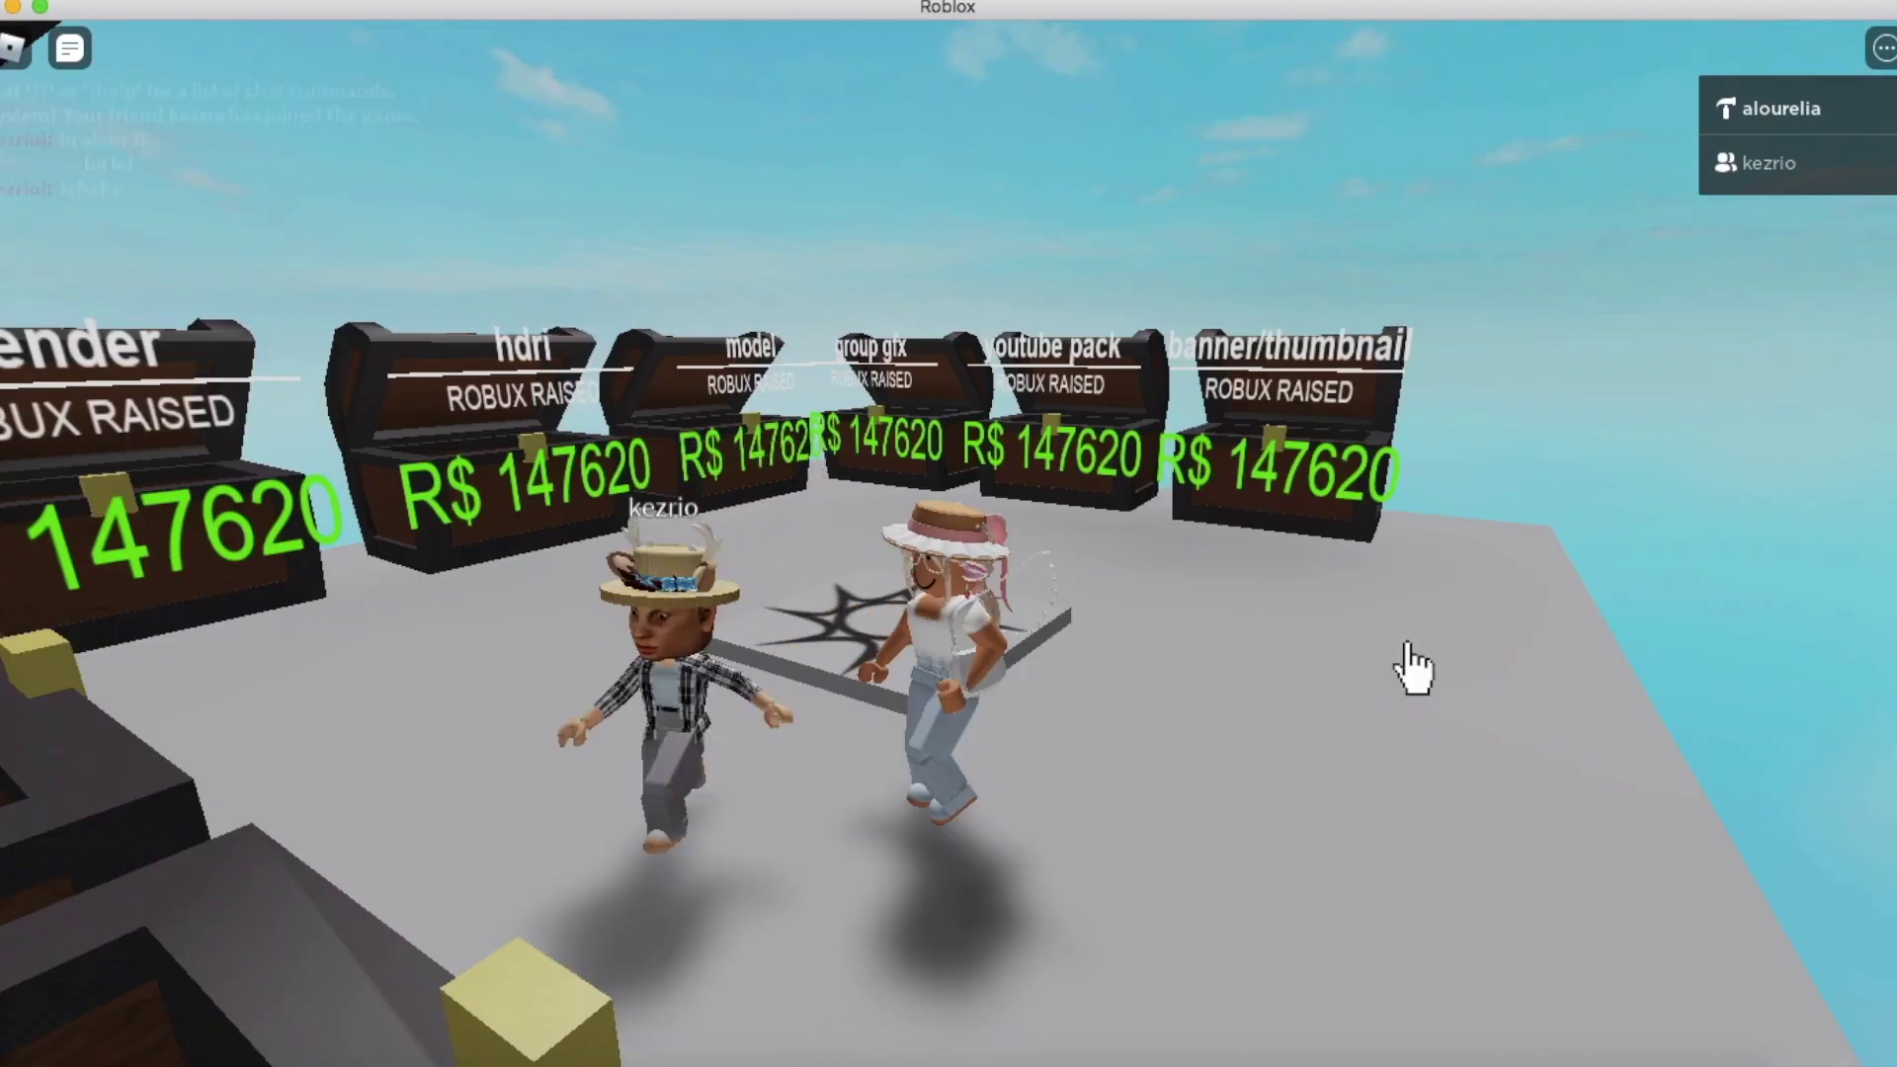